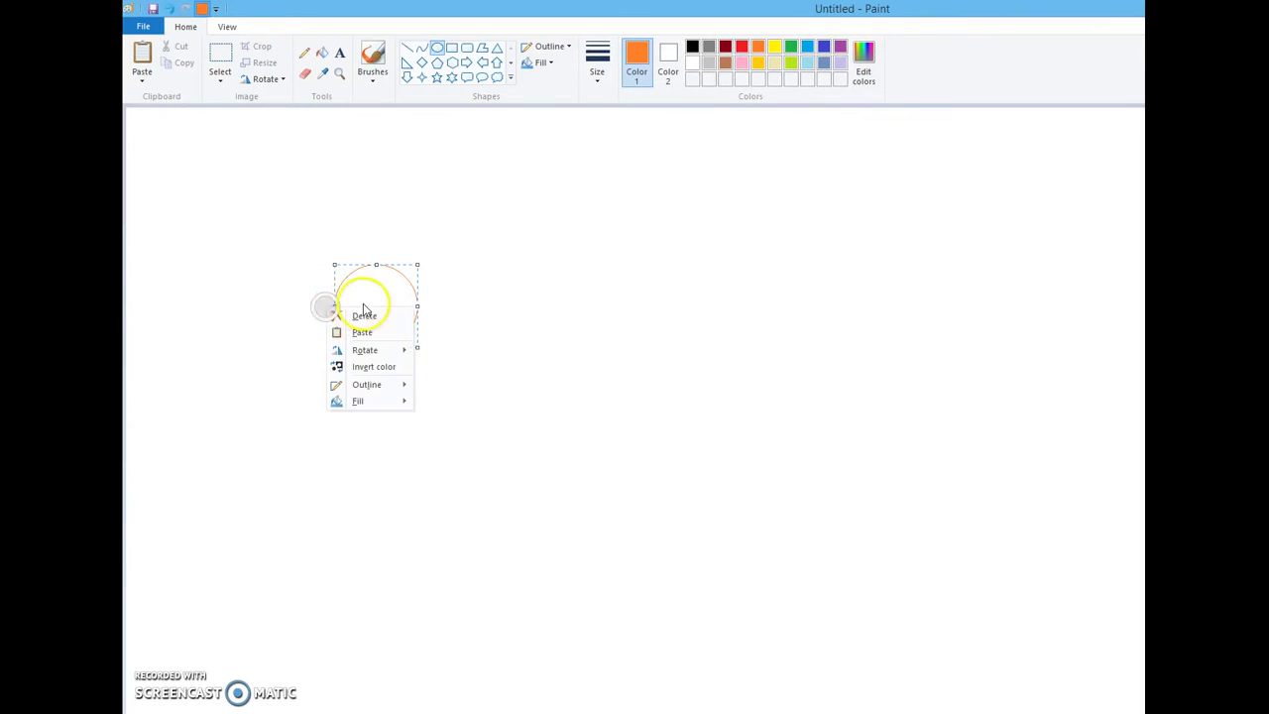
Move the orange circle slightly up and to the right, and draw a vertical orange line down the canvas beside it
click(375, 286)
drag(392, 293, 417, 279)
click(408, 50)
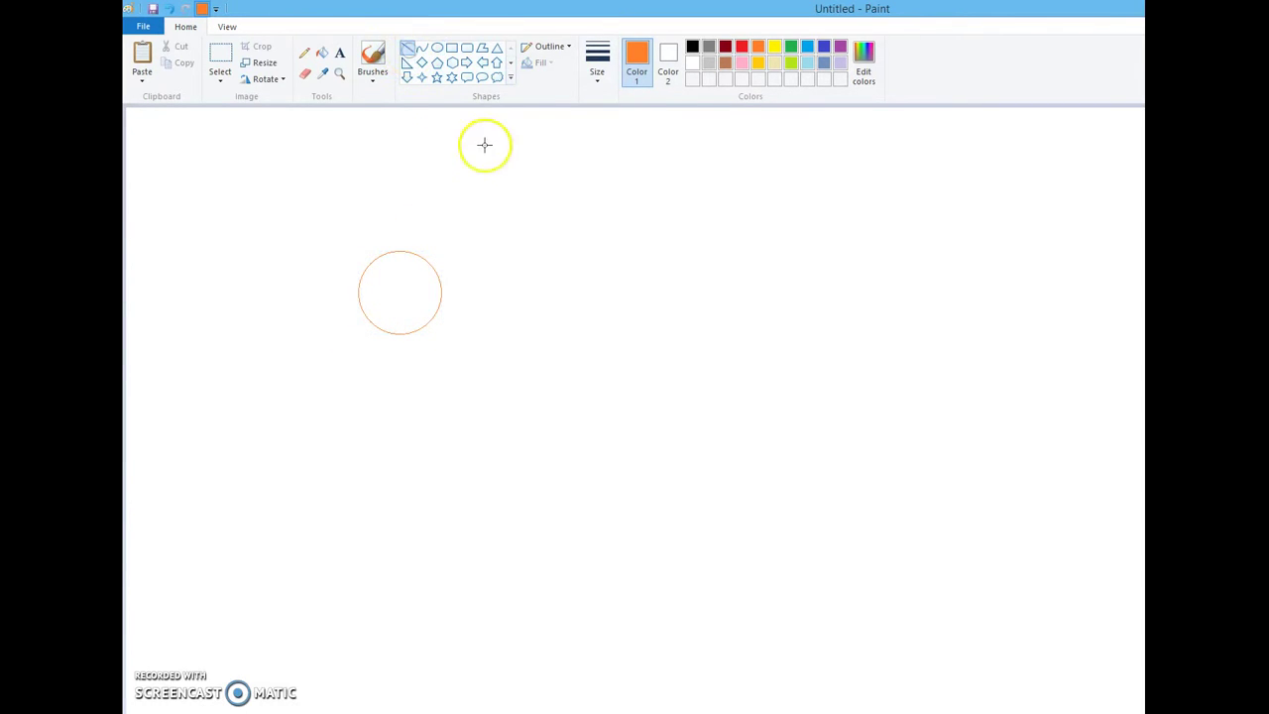
mouse_move(468, 114)
mouse_down()
mouse_move(496, 427)
mouse_move(468, 713)
mouse_up()
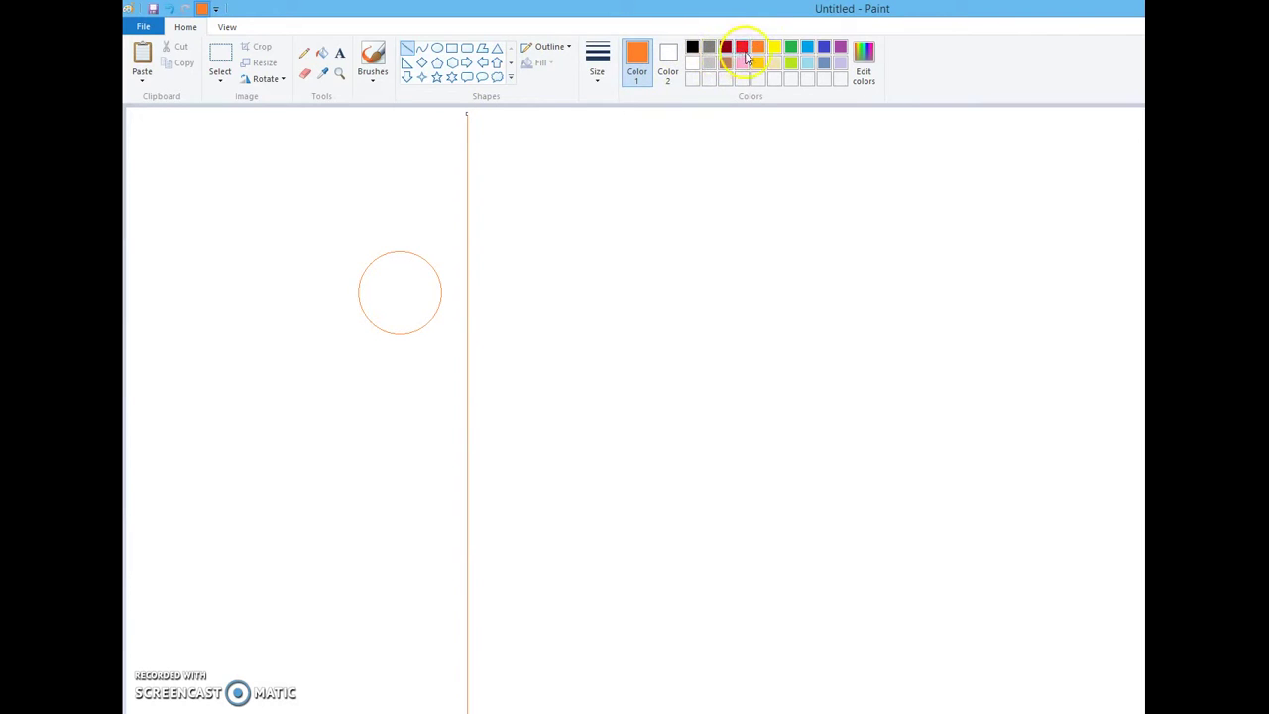
Draw a second orange circle of the same size across the dividing line and shift it slightly closer to the line
click(439, 47)
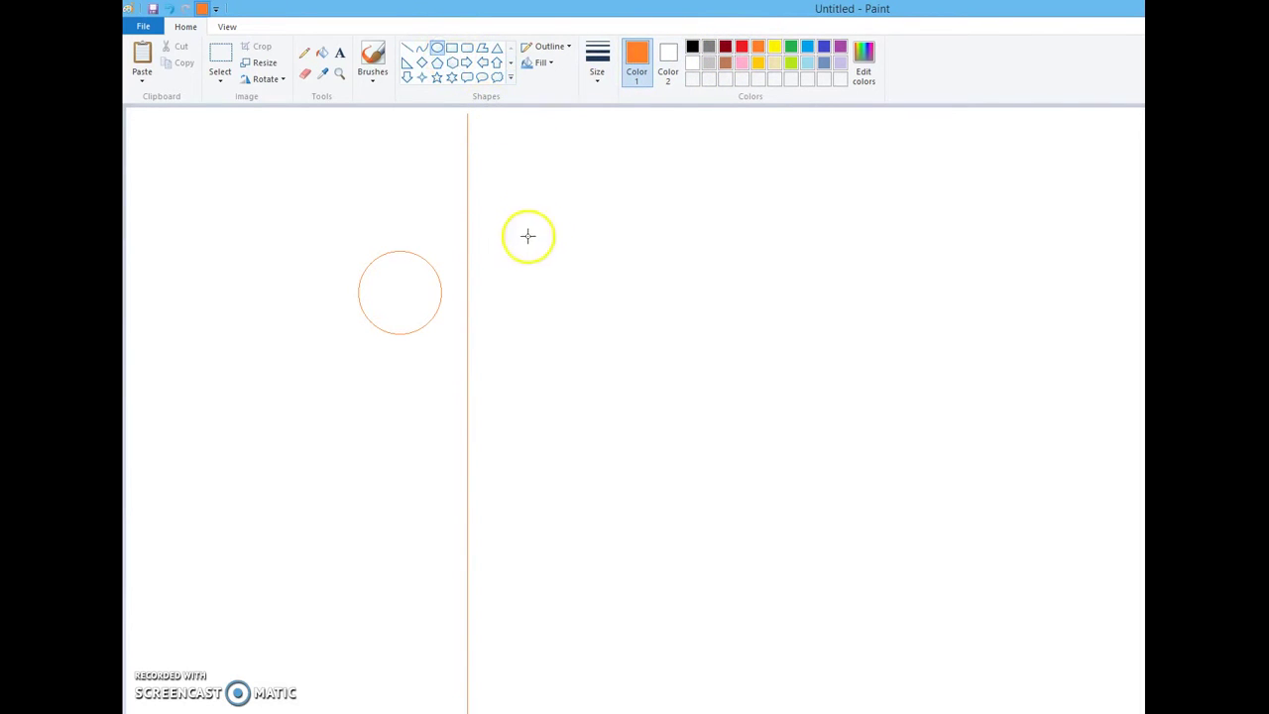
drag(533, 243, 617, 326)
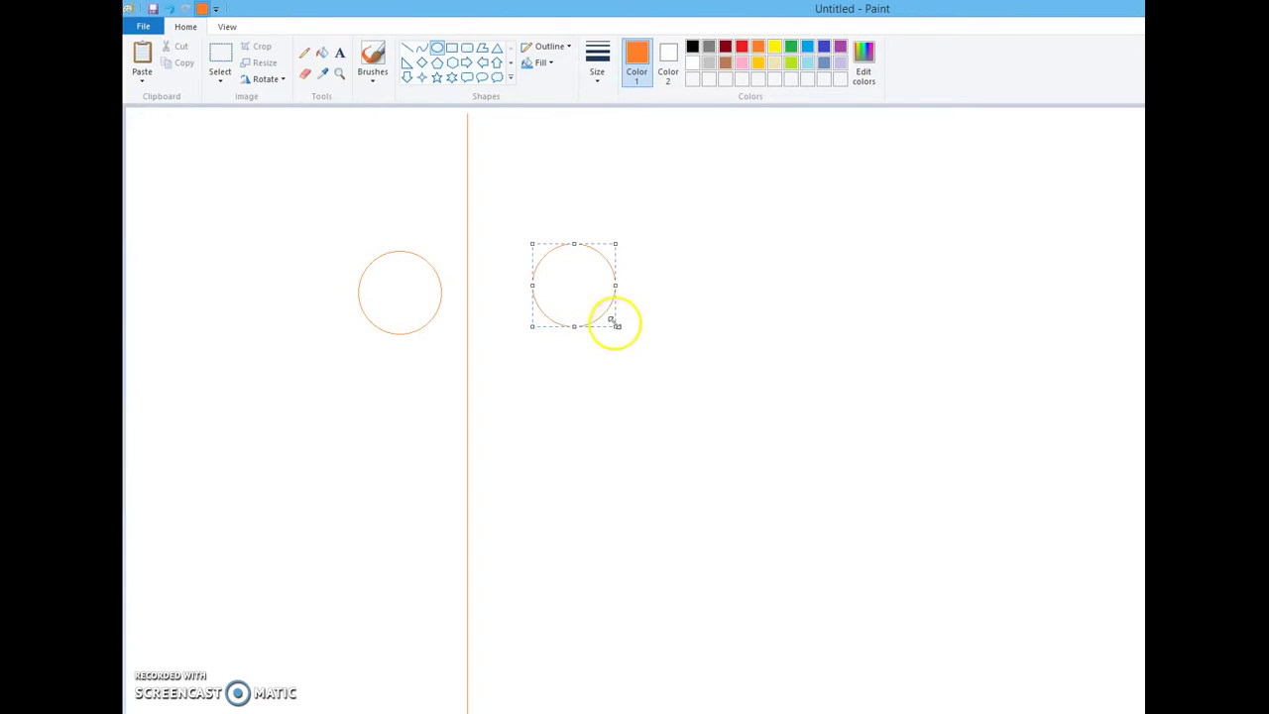
drag(569, 287, 560, 287)
right_click(558, 287)
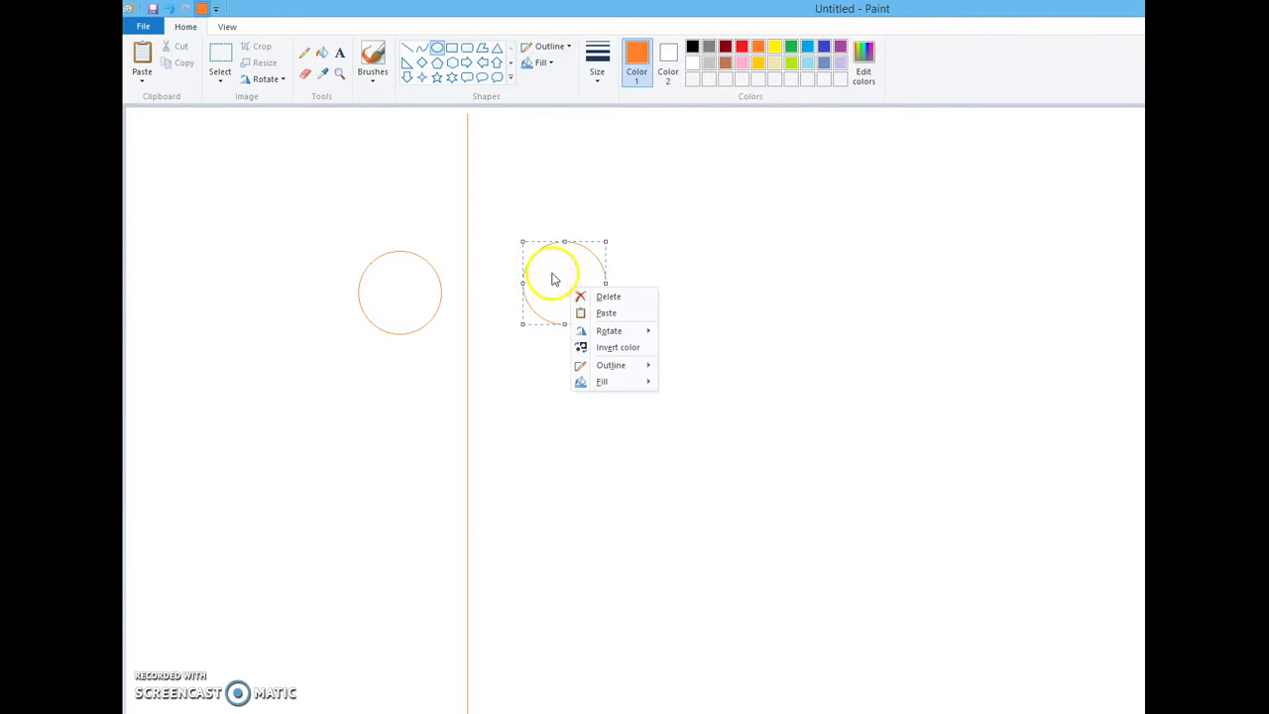
click(647, 195)
Pencil the front outline of the first figure's body, running down from beneath the circle left of the dividing line
click(339, 73)
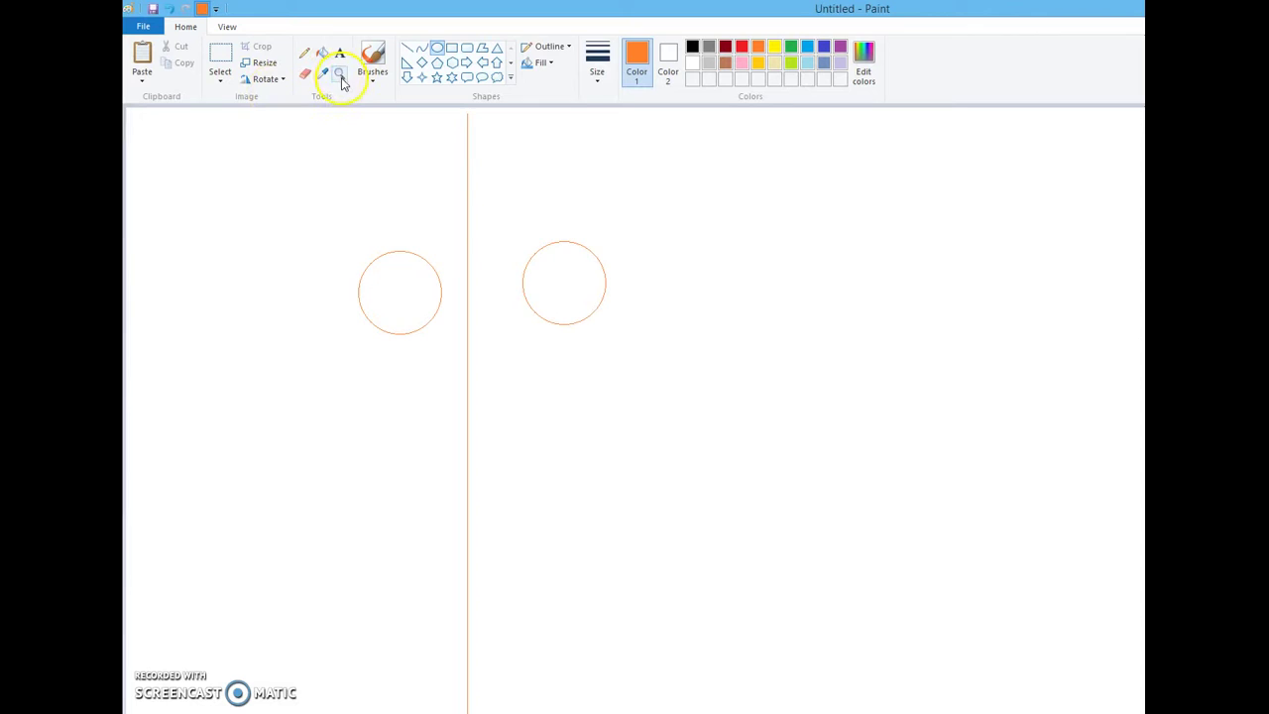
click(382, 307)
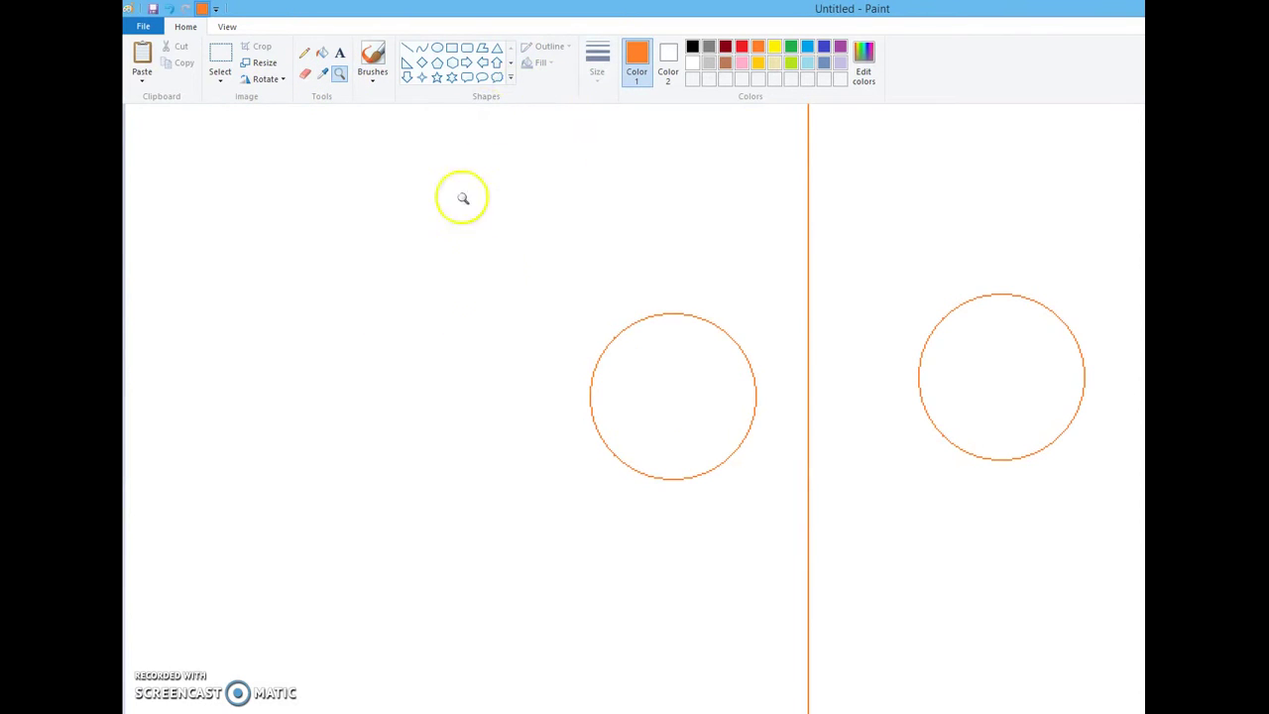
scroll(615, 220, down, 5)
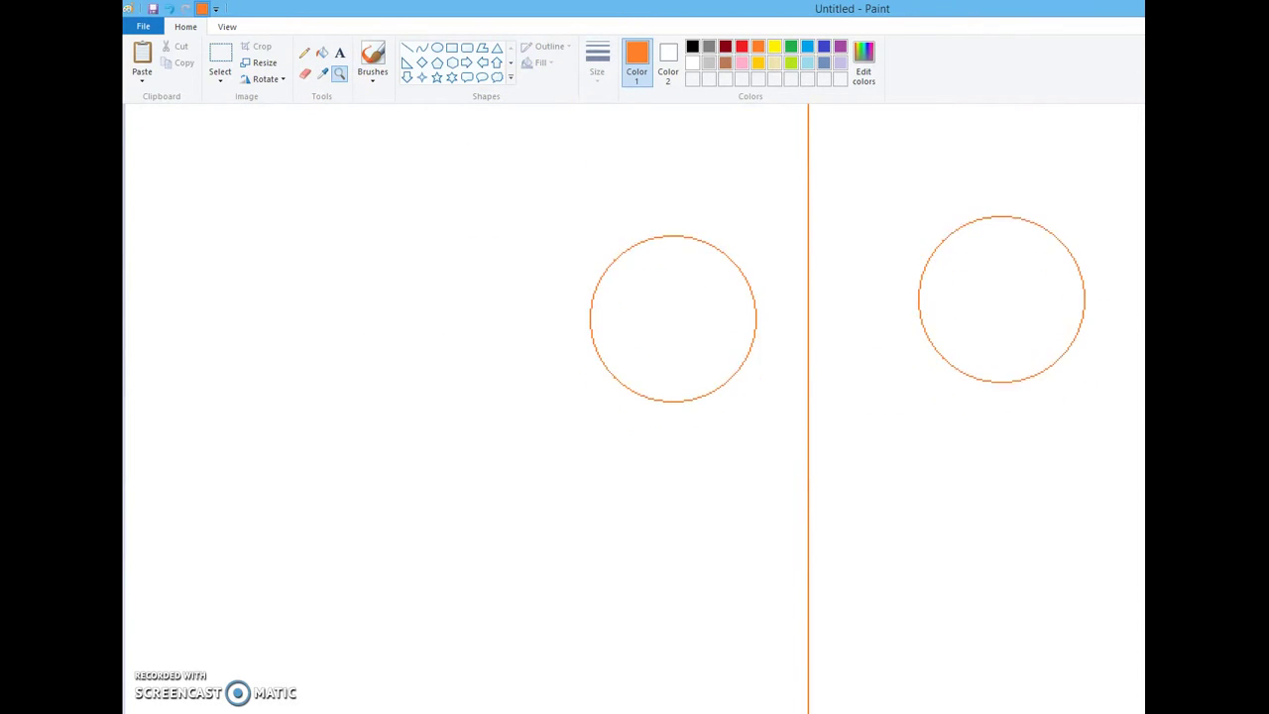
click(305, 53)
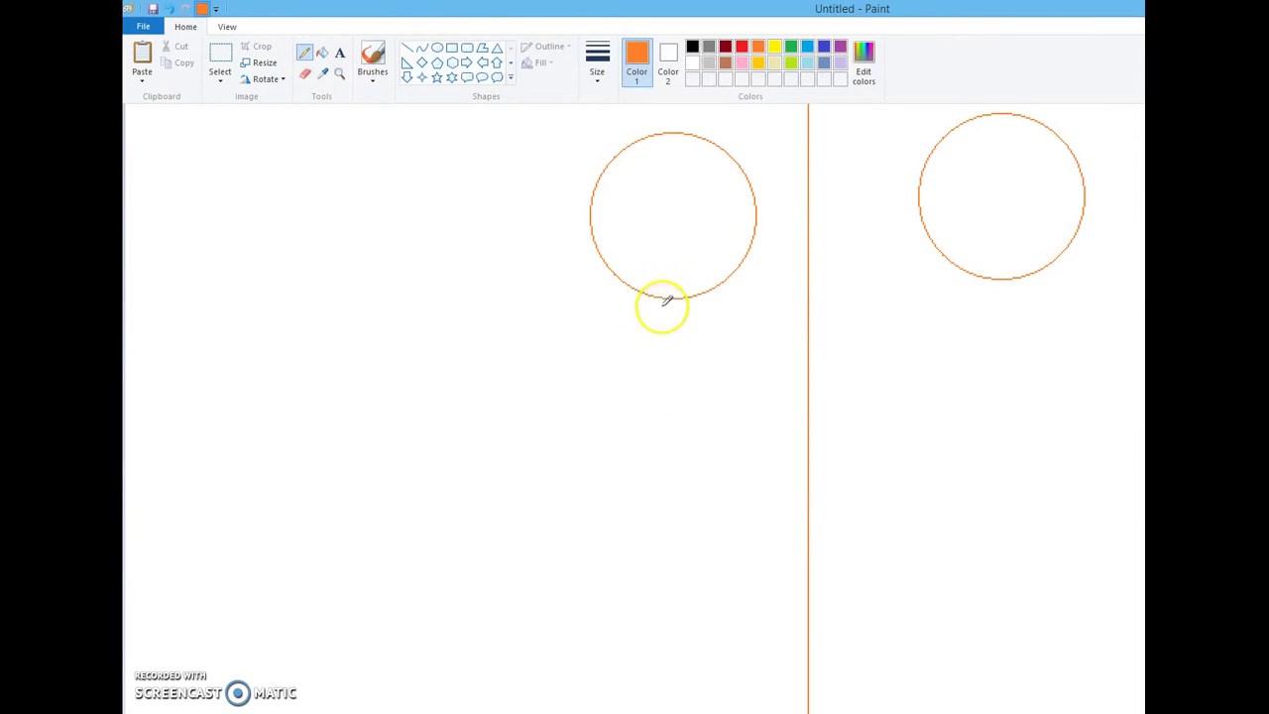
mouse_move(663, 300)
mouse_down()
mouse_move(646, 377)
mouse_move(647, 353)
mouse_move(663, 555)
mouse_up()
drag(665, 611, 665, 649)
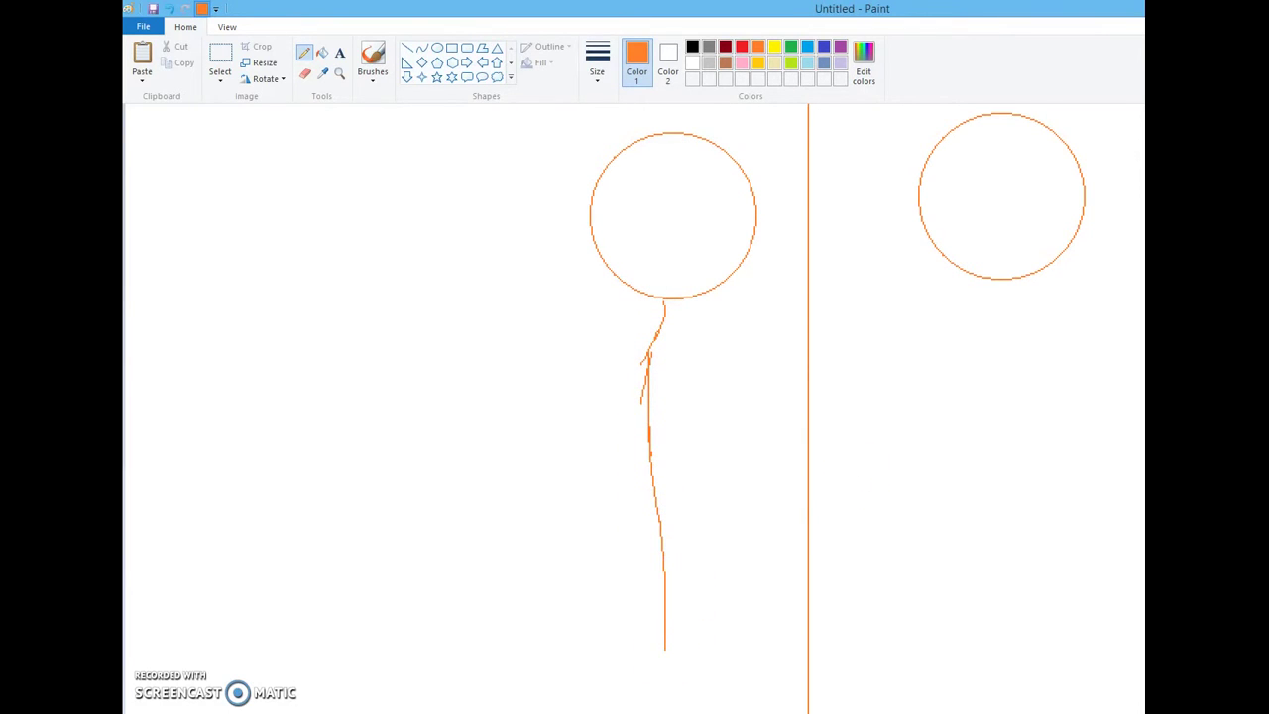
scroll(943, 417, down, 5)
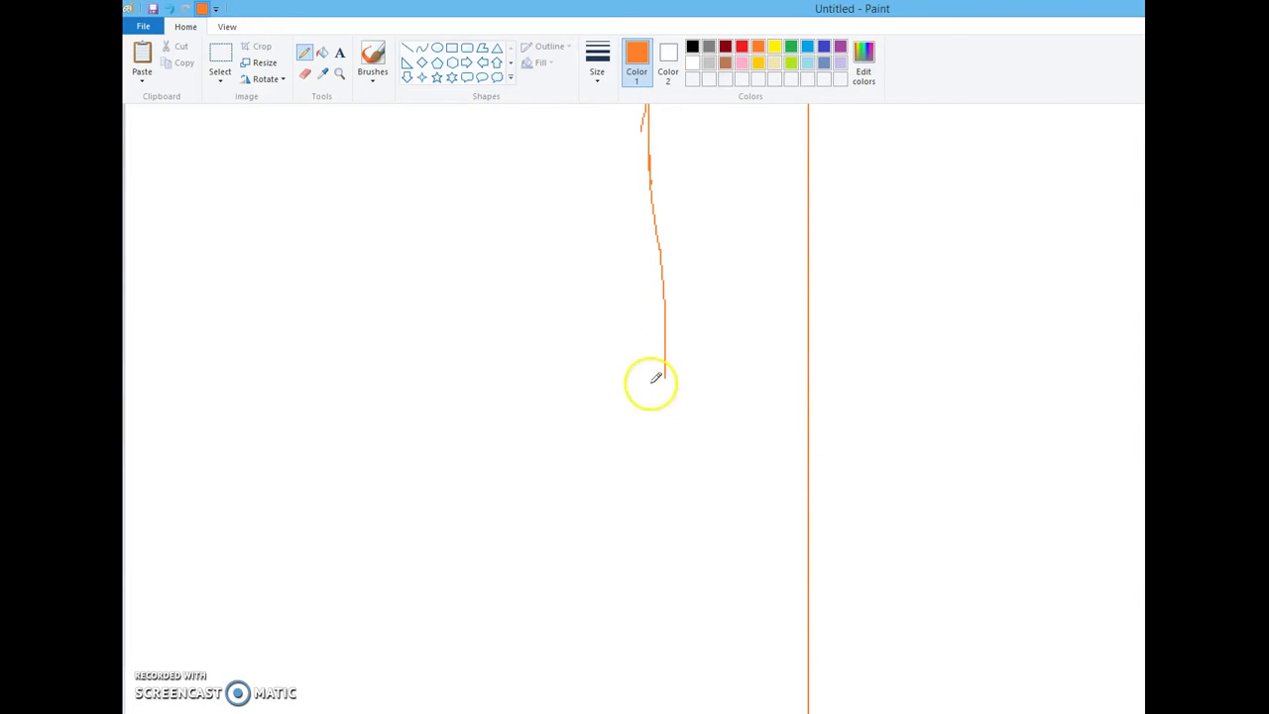
drag(668, 372, 668, 408)
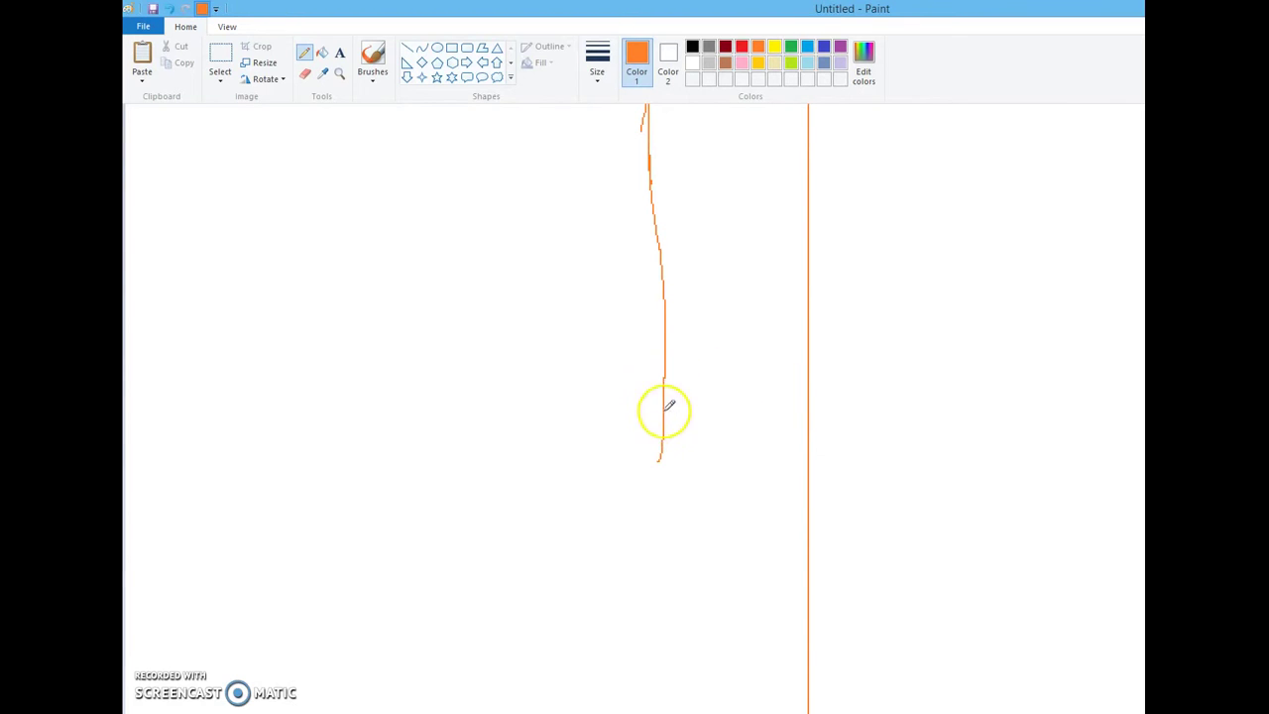
Sketch the back outline of the left figure's body and its two crossed legs with feet
click(339, 76)
right_click(504, 319)
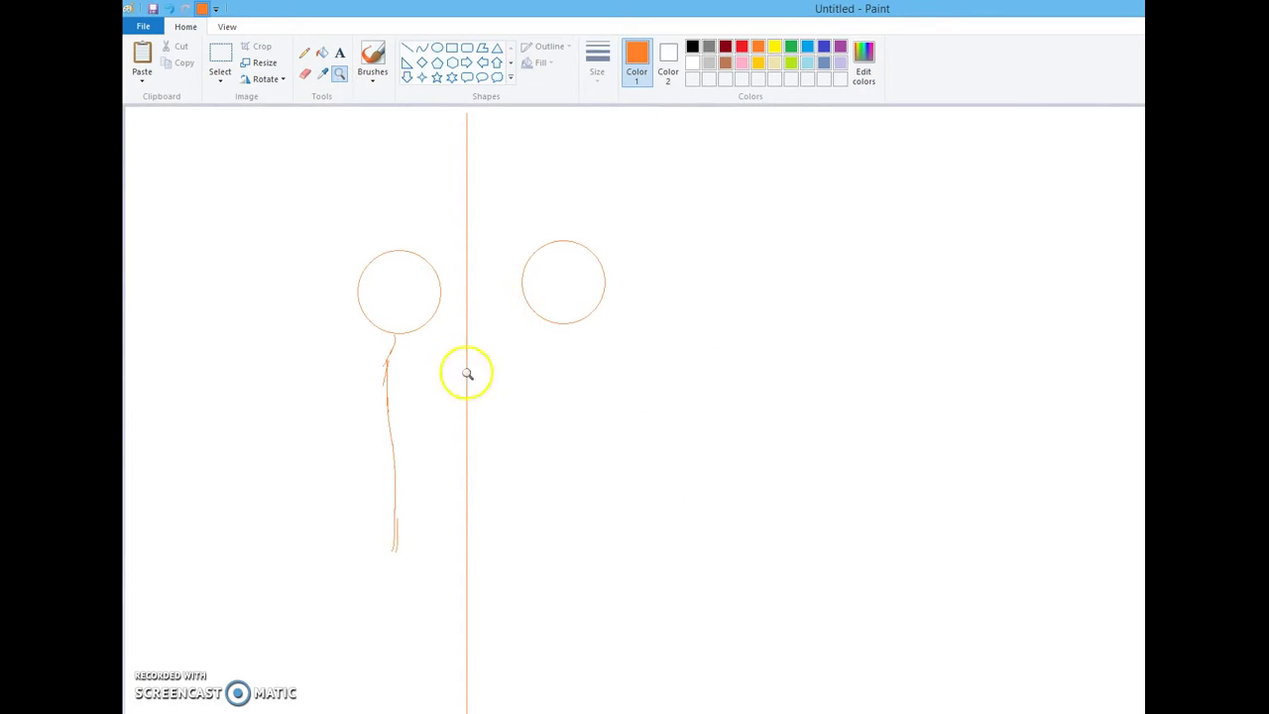
click(307, 57)
drag(414, 333, 439, 391)
mouse_move(414, 334)
mouse_down()
mouse_move(442, 501)
mouse_move(440, 488)
mouse_move(407, 603)
mouse_move(405, 545)
mouse_move(384, 669)
mouse_move(425, 687)
mouse_up()
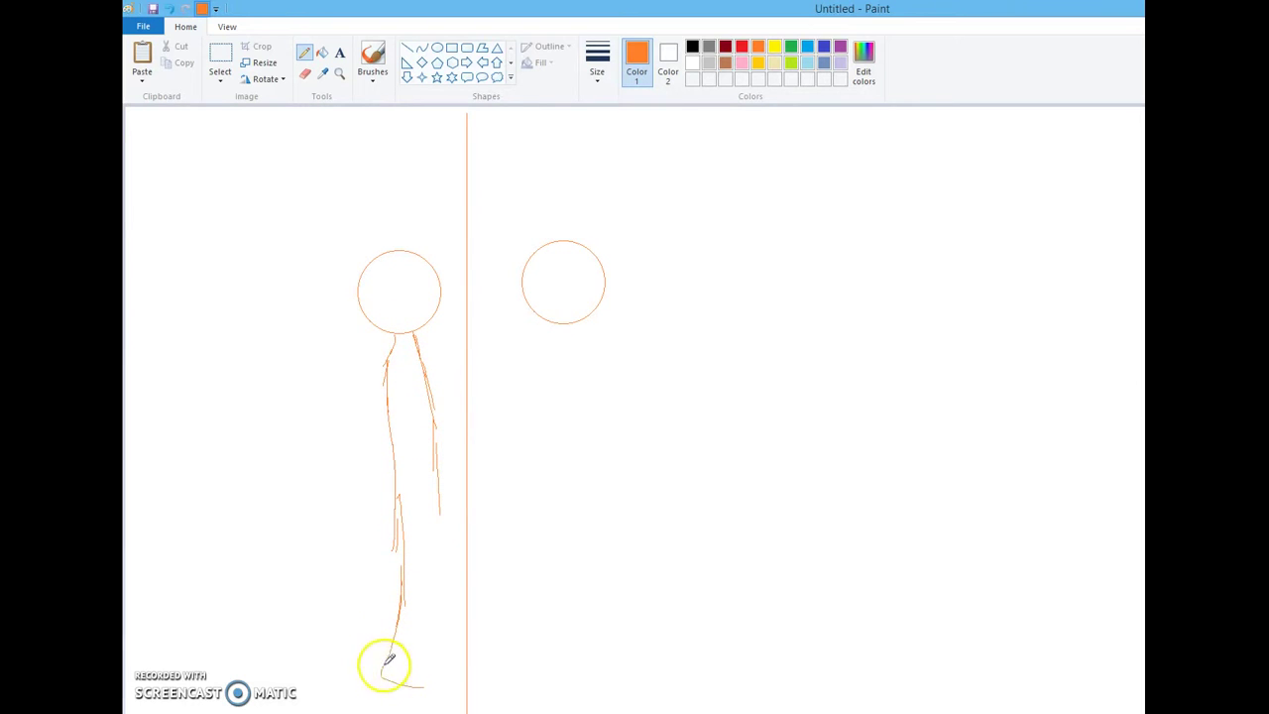
mouse_move(439, 496)
mouse_down()
mouse_move(449, 552)
mouse_move(441, 504)
mouse_move(427, 689)
mouse_up()
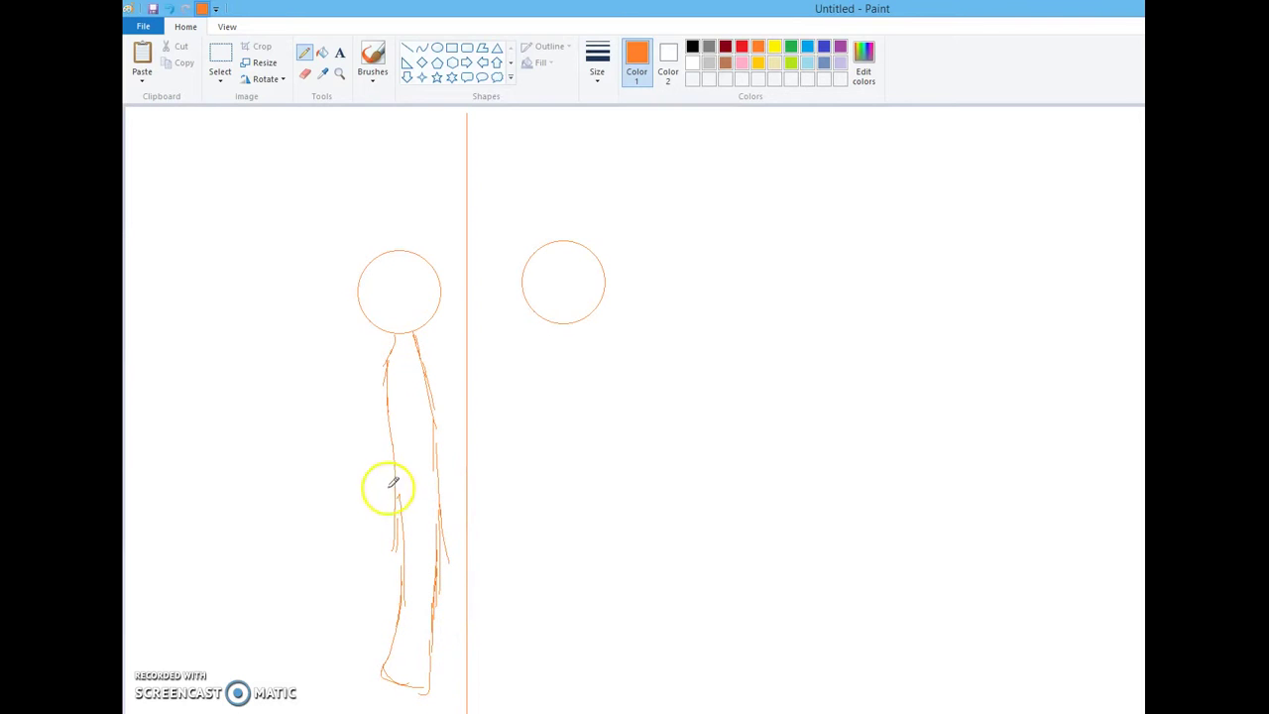
mouse_move(404, 467)
mouse_down()
mouse_move(389, 538)
mouse_move(409, 616)
mouse_move(403, 583)
mouse_move(439, 658)
mouse_up()
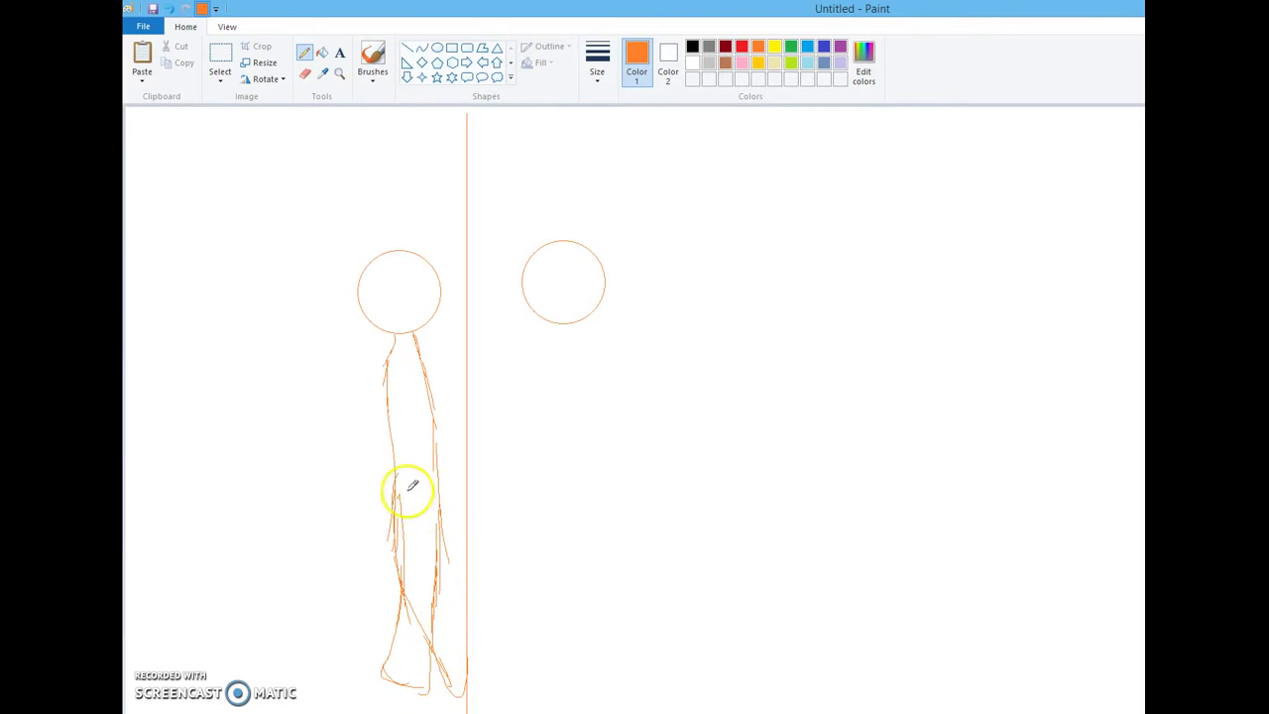
mouse_move(409, 499)
mouse_down()
mouse_move(420, 562)
mouse_move(471, 660)
mouse_up()
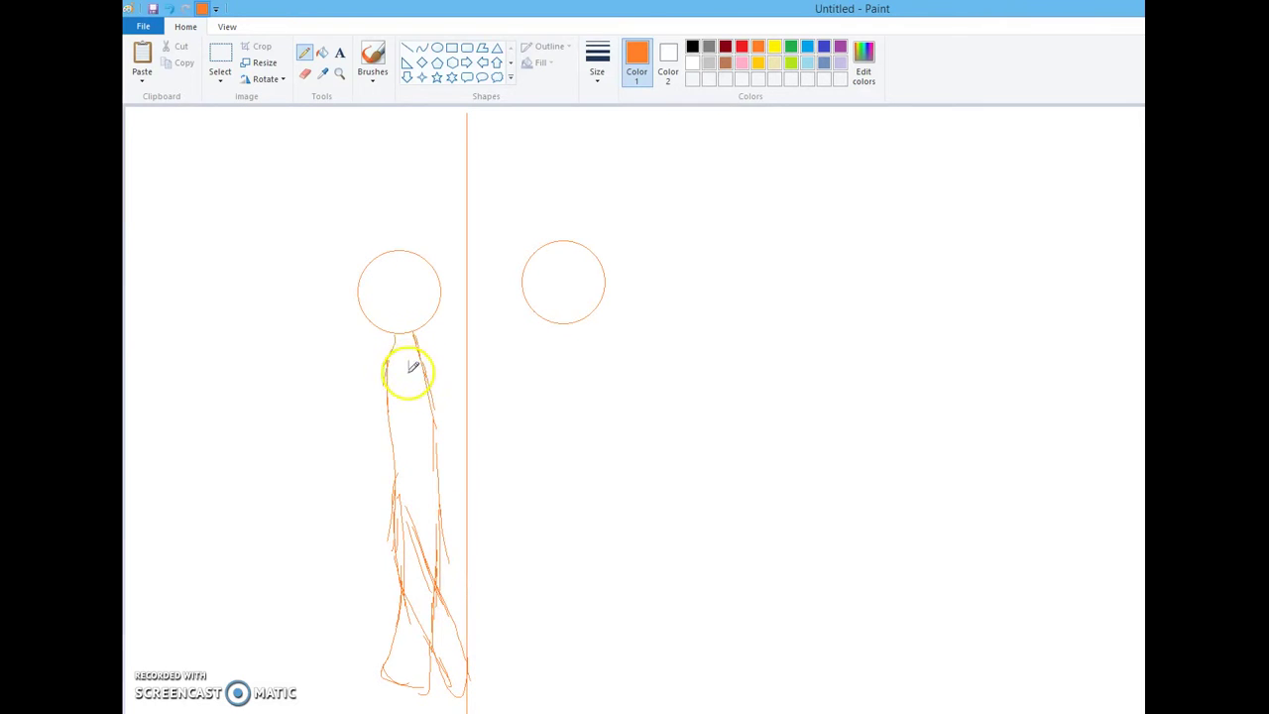
Sketch the left figure's folded arms, and add its muzzle line, mouth, eye and pointed ear
mouse_move(407, 370)
mouse_down()
mouse_move(434, 432)
mouse_move(384, 411)
mouse_move(409, 364)
mouse_move(387, 391)
mouse_move(380, 381)
mouse_move(393, 400)
mouse_move(379, 415)
mouse_move(433, 416)
mouse_move(432, 398)
mouse_move(410, 433)
mouse_move(380, 388)
mouse_move(407, 421)
mouse_move(391, 350)
mouse_move(382, 414)
mouse_move(423, 417)
mouse_move(406, 406)
mouse_move(428, 377)
mouse_move(404, 320)
mouse_up()
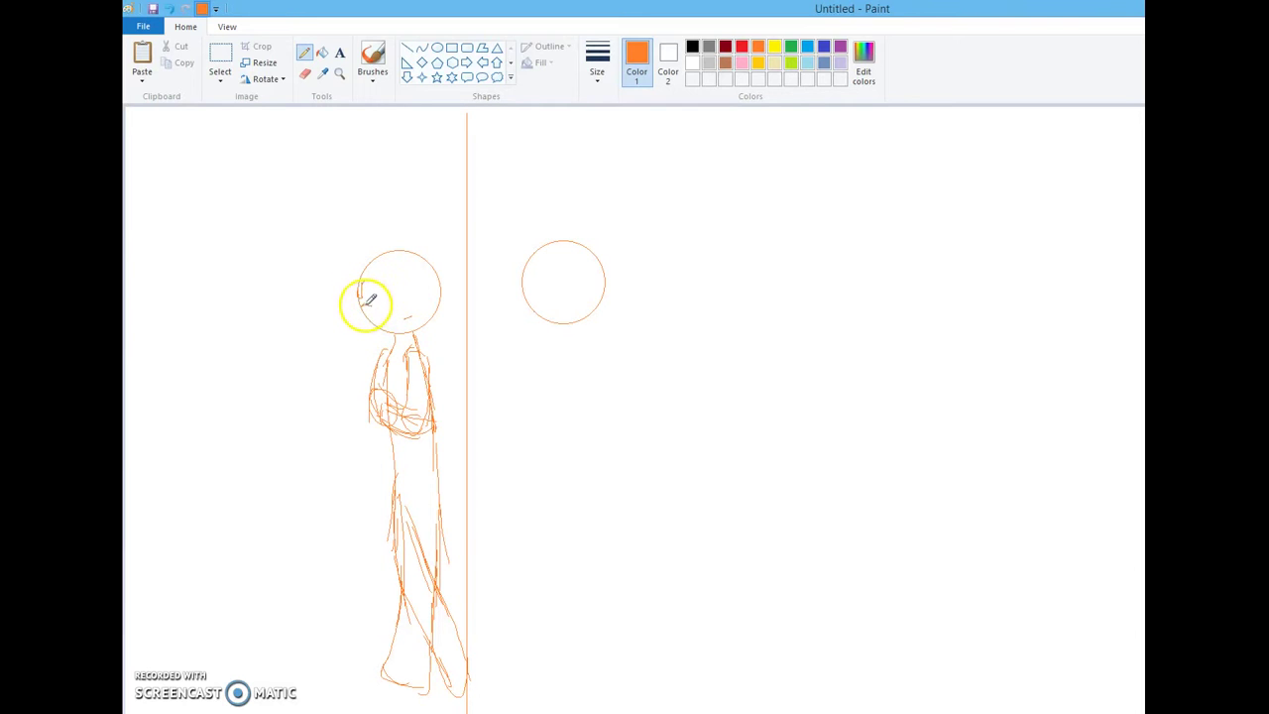
drag(399, 306, 430, 308)
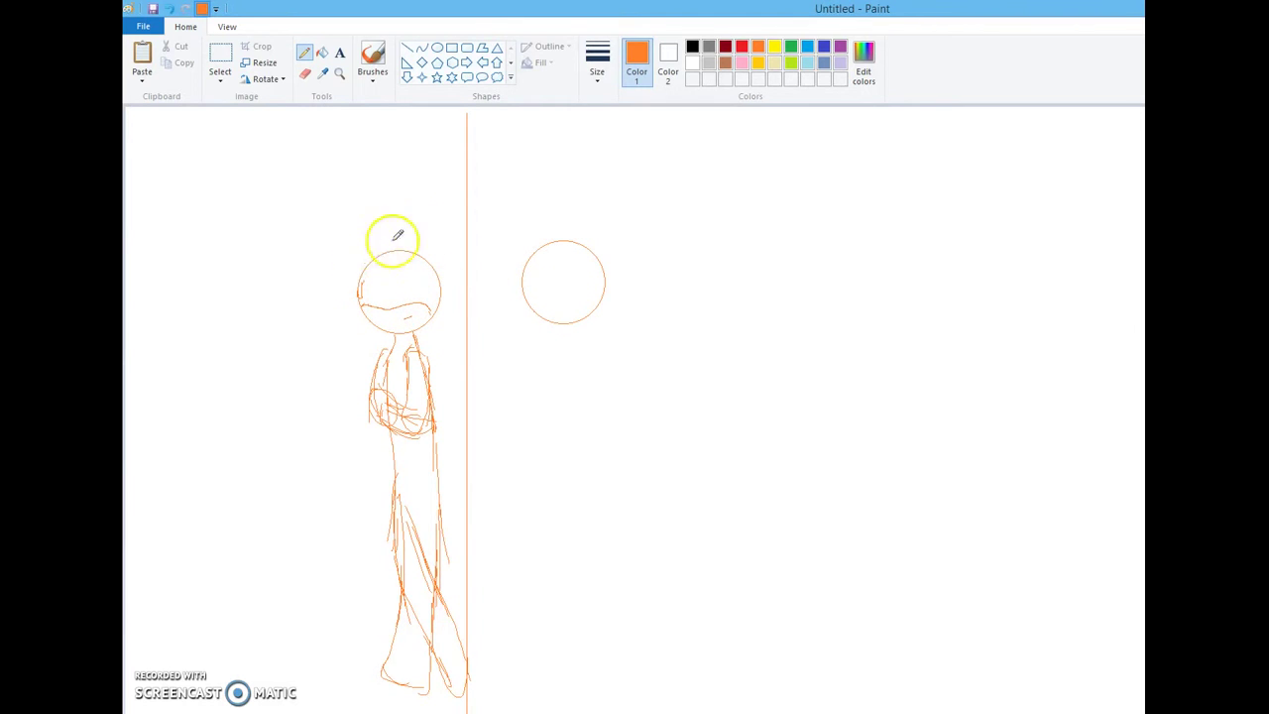
mouse_move(380, 255)
mouse_down()
mouse_move(426, 229)
mouse_move(394, 258)
mouse_move(433, 228)
mouse_move(439, 246)
mouse_up()
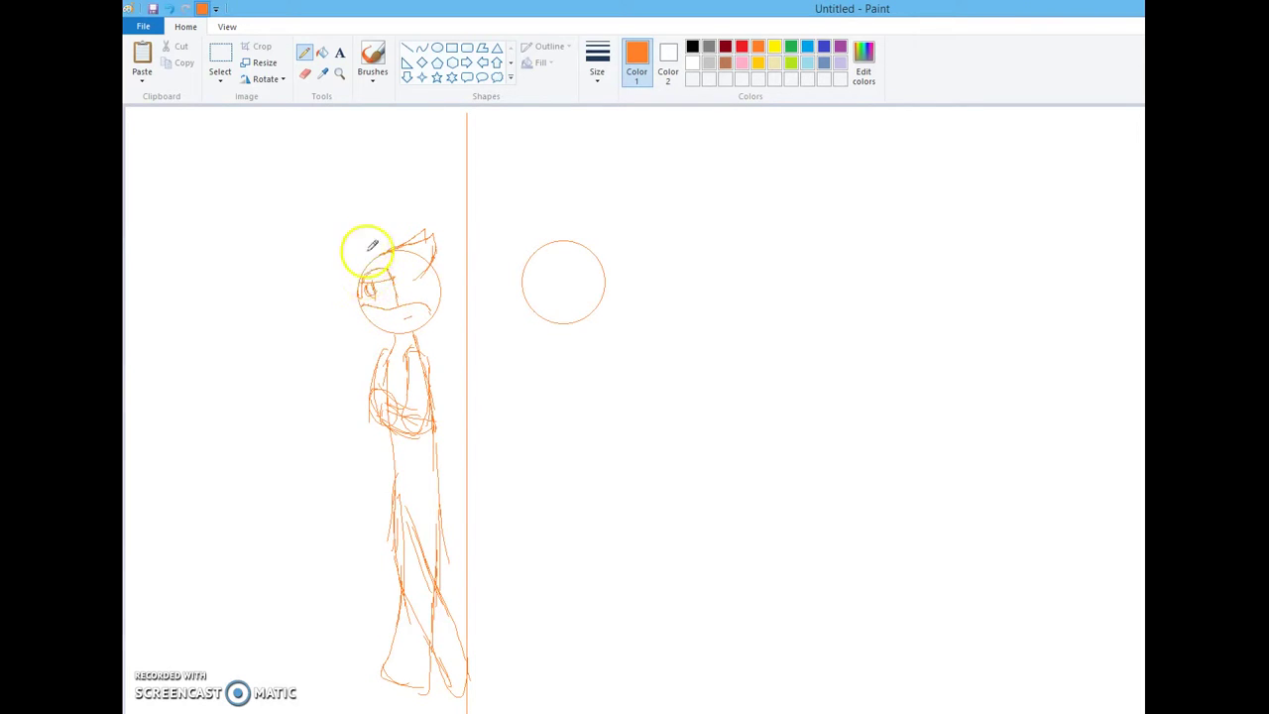
Outline the top of the left figure's head, add quill lines reaching back to the dividing line, and draw a small nose
mouse_move(357, 264)
mouse_down()
mouse_move(416, 218)
mouse_move(403, 236)
mouse_move(398, 226)
mouse_move(435, 235)
mouse_up()
drag(421, 327, 464, 381)
drag(425, 227, 467, 266)
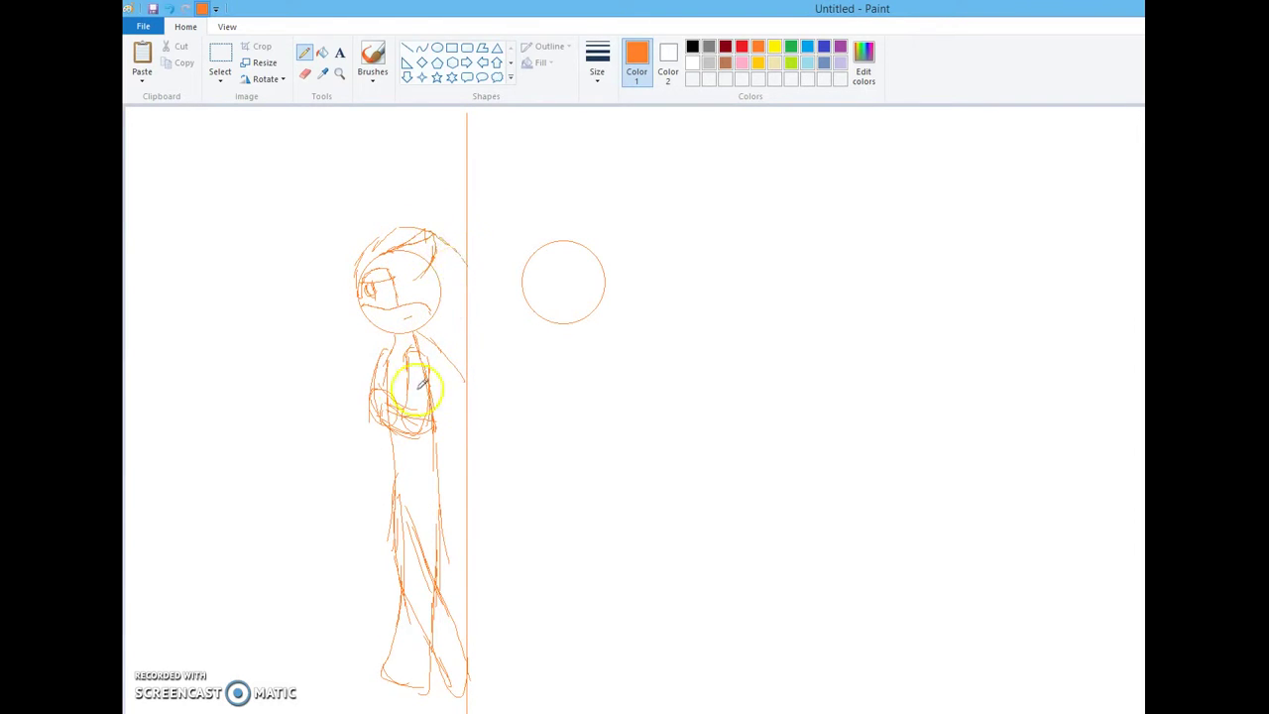
mouse_move(366, 302)
mouse_down()
mouse_move(351, 308)
mouse_move(370, 304)
mouse_up()
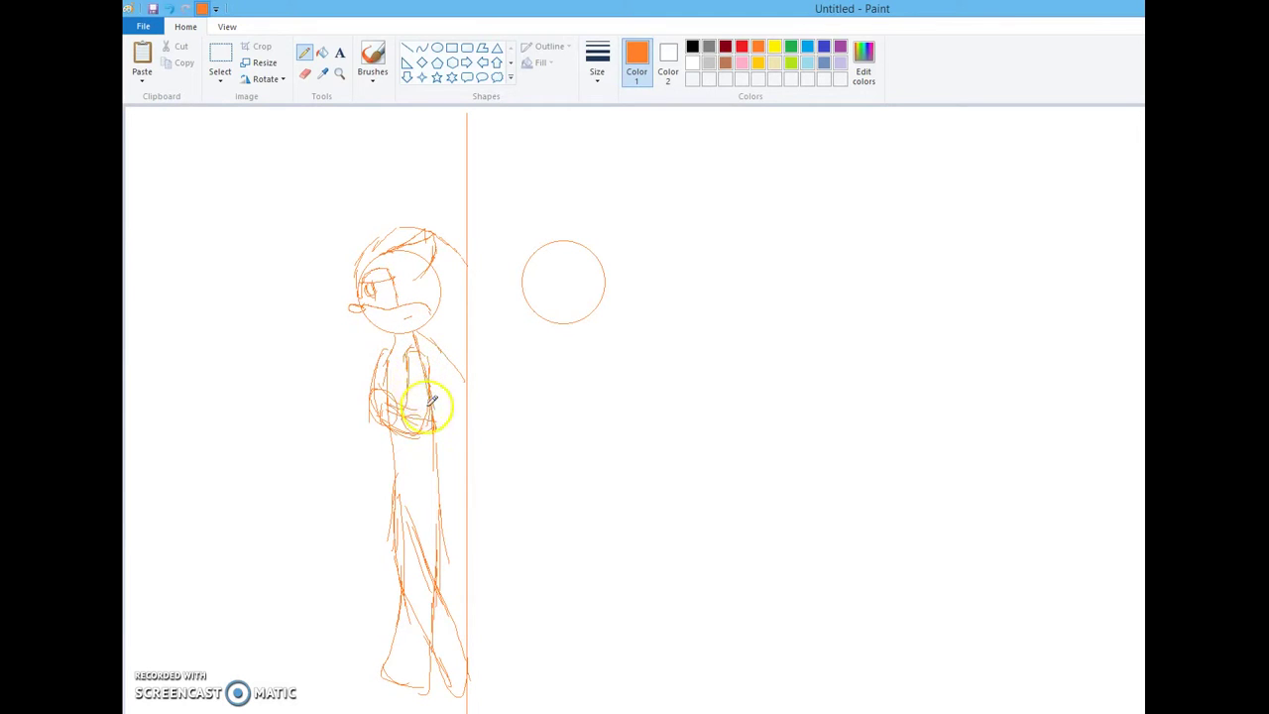
Sketch a short, nearly horizontal stroke in front of the left figure's shoulder
mouse_move(346, 365)
mouse_down()
mouse_move(300, 361)
mouse_move(238, 324)
mouse_move(284, 322)
mouse_up()
mouse_move(250, 363)
mouse_down()
mouse_move(283, 341)
mouse_move(297, 346)
mouse_move(292, 116)
mouse_move(237, 374)
mouse_move(240, 326)
mouse_move(260, 394)
mouse_move(283, 332)
mouse_move(287, 380)
mouse_move(258, 386)
mouse_move(260, 403)
mouse_move(275, 393)
mouse_move(265, 331)
mouse_move(288, 376)
mouse_up()
click(304, 74)
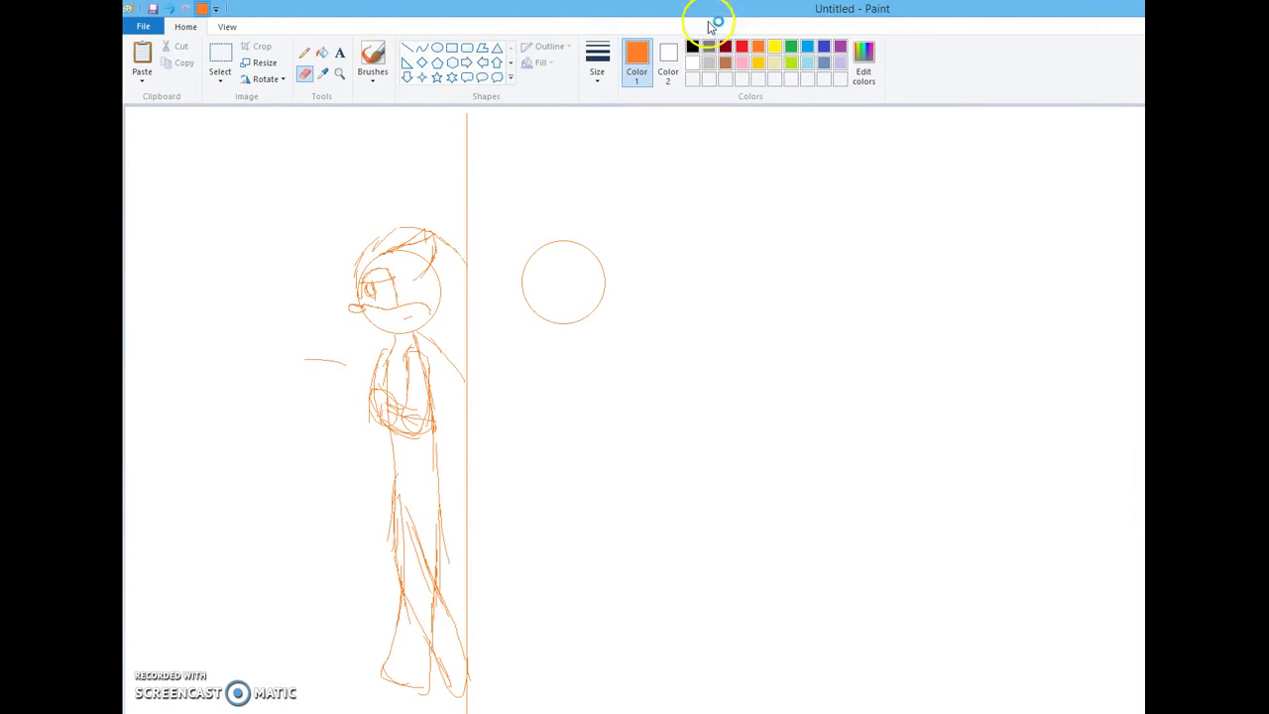
Pencil a face in the right circle with two eyes, angry brows, nose, muzzle line and toothy grin, plus short neck strokes
click(305, 51)
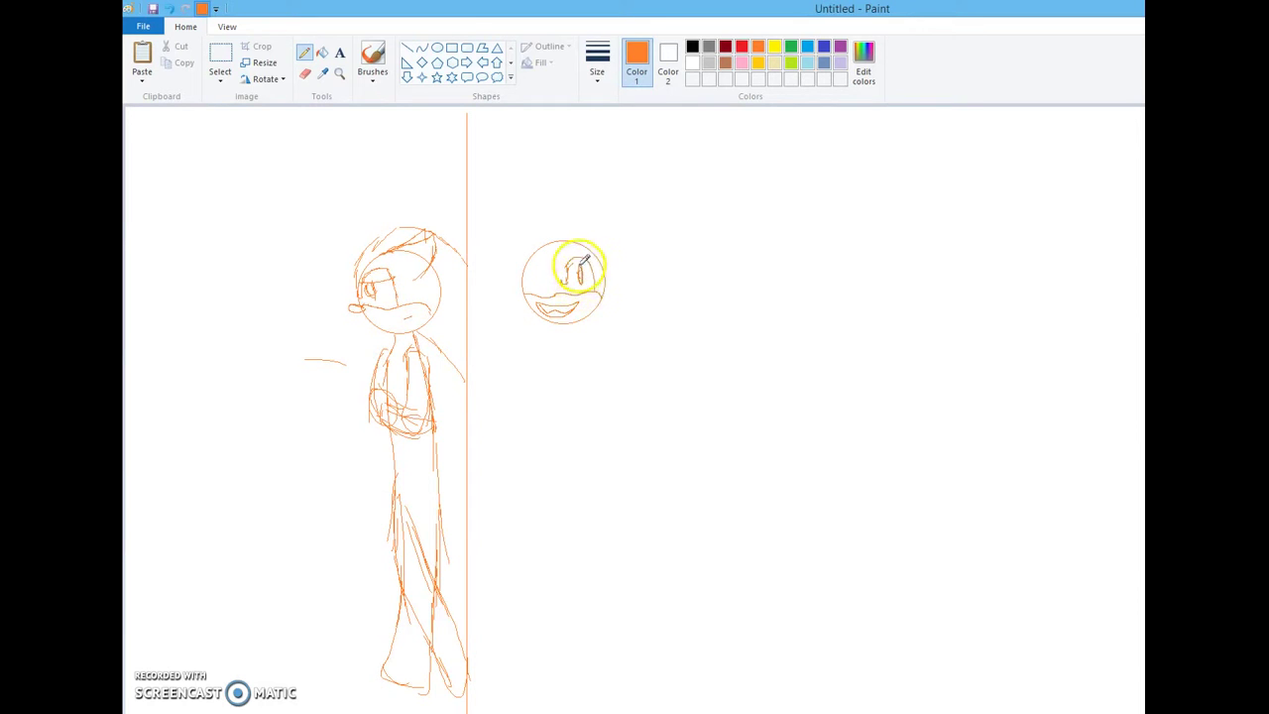
drag(580, 281, 556, 323)
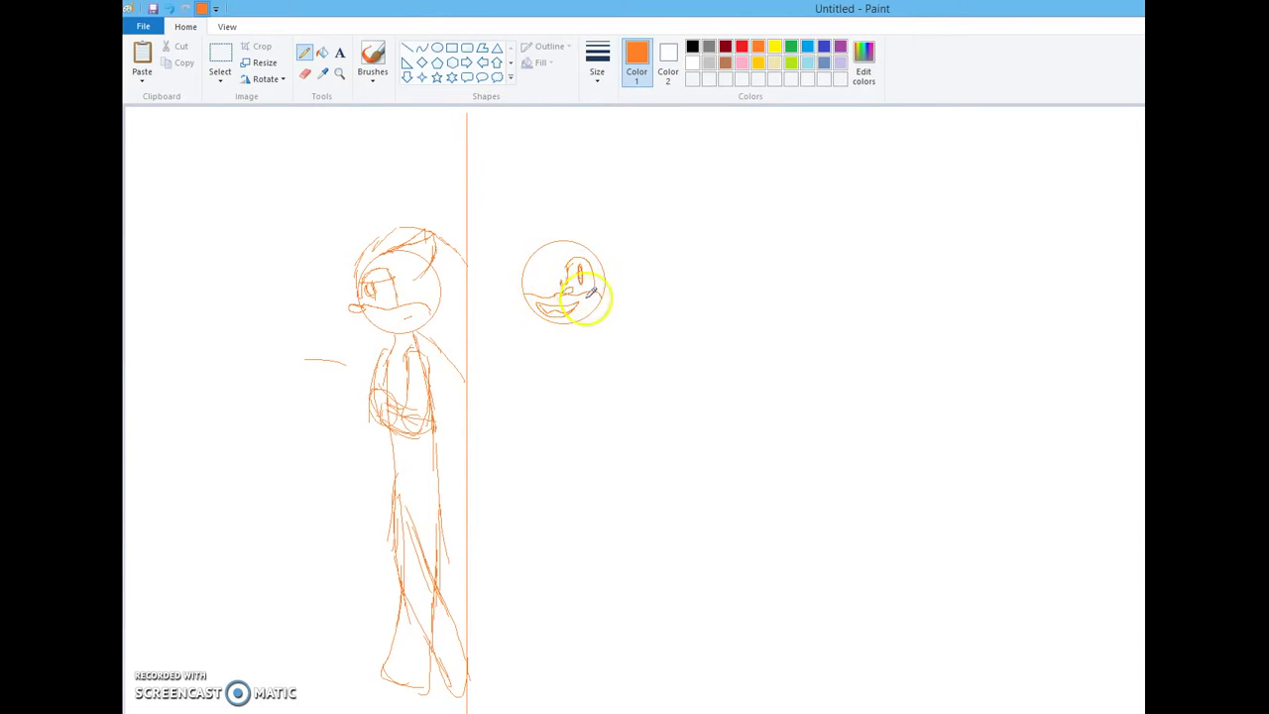
mouse_move(615, 252)
mouse_down()
mouse_move(529, 241)
mouse_move(552, 288)
mouse_up()
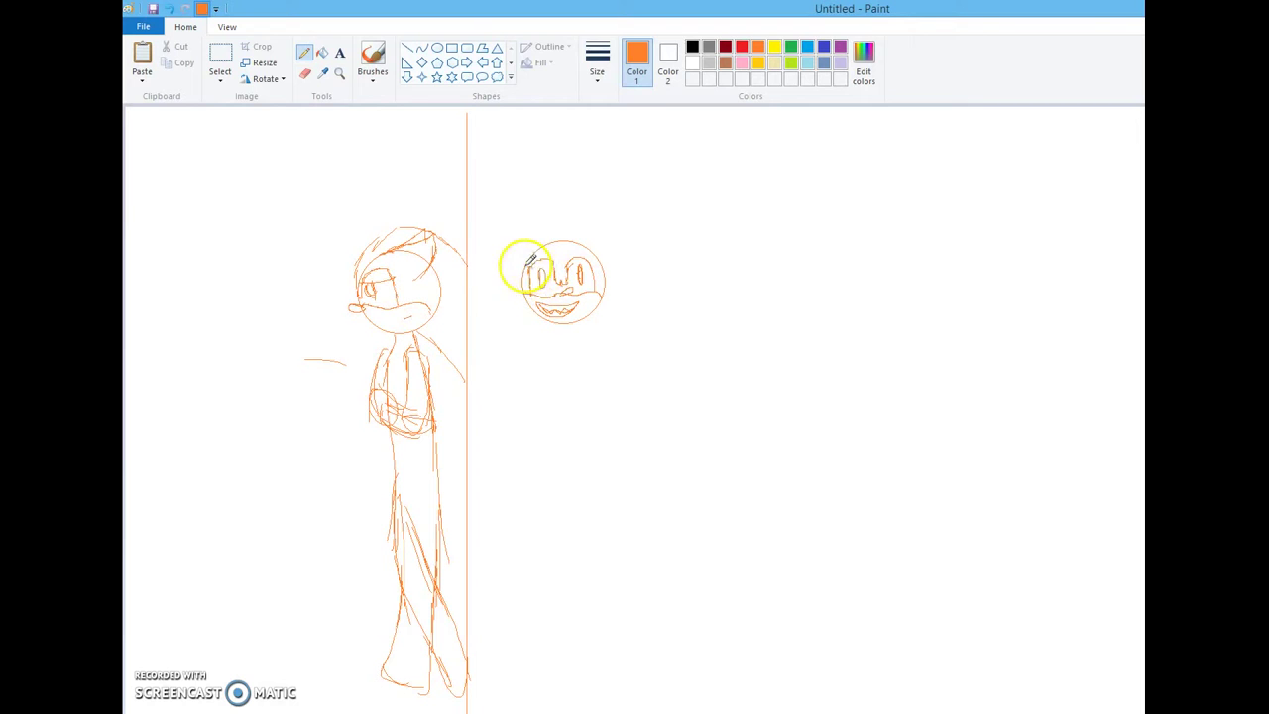
mouse_move(568, 261)
mouse_down()
mouse_move(598, 256)
mouse_move(557, 260)
mouse_up()
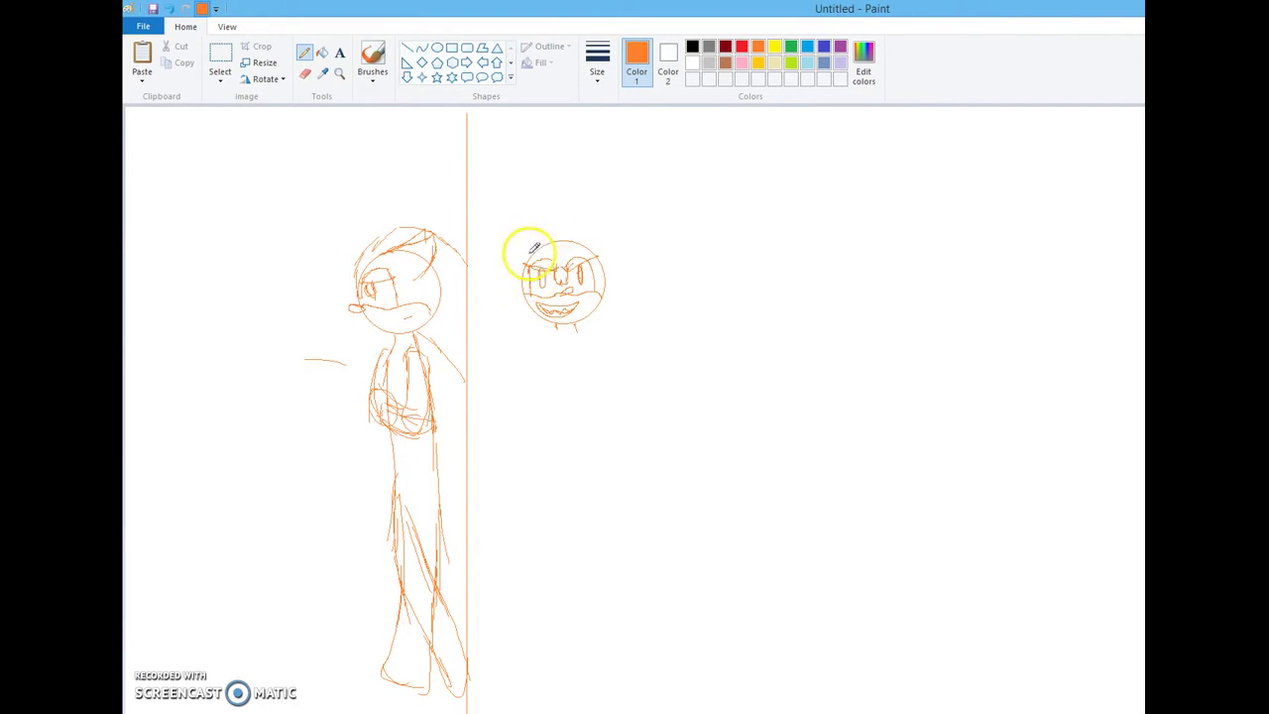
drag(536, 244, 581, 234)
drag(574, 240, 557, 237)
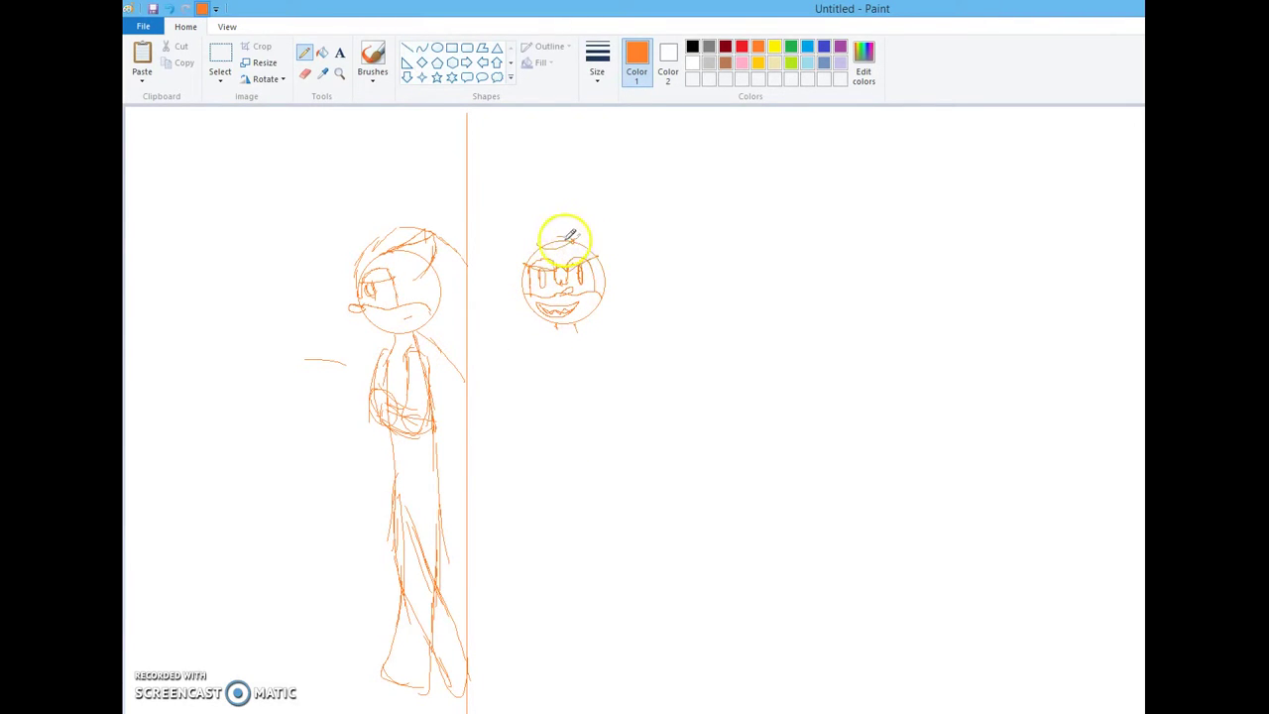
click(173, 9)
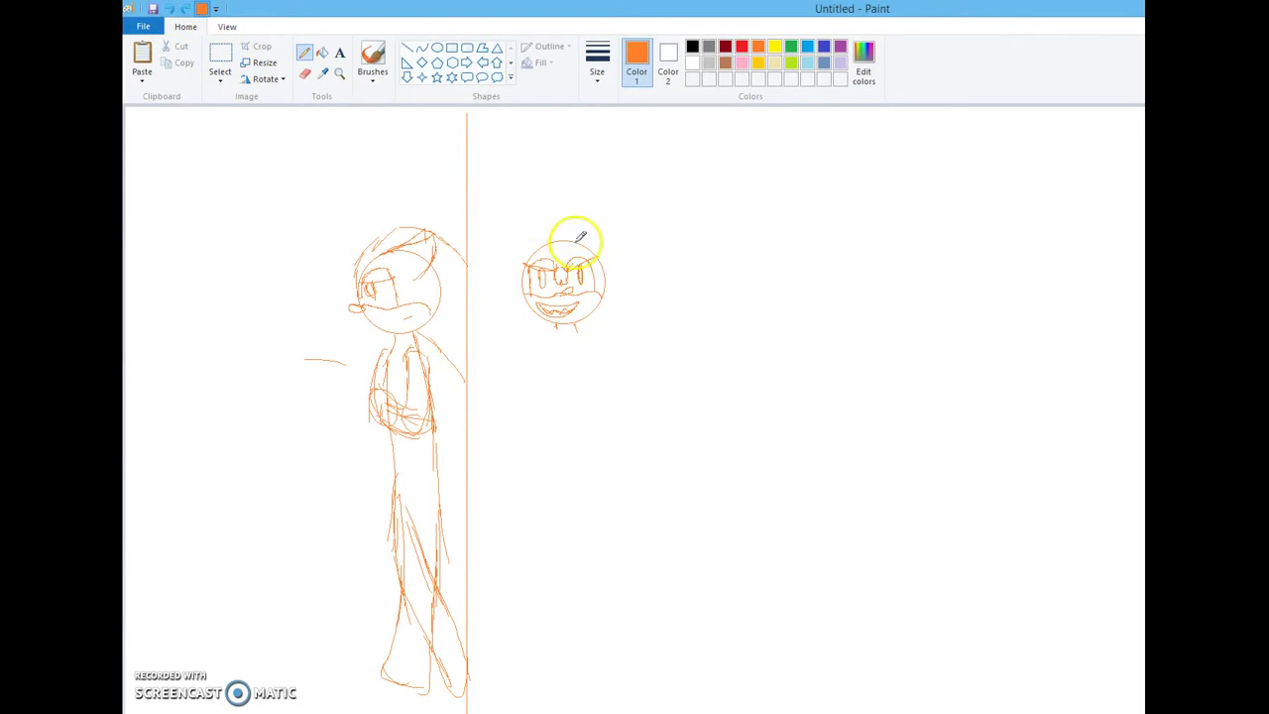
Draw two pointed ears and a curved head top on the right figure, with long spiky quills down both sides
mouse_move(571, 235)
mouse_down()
mouse_move(601, 215)
mouse_move(614, 245)
mouse_up()
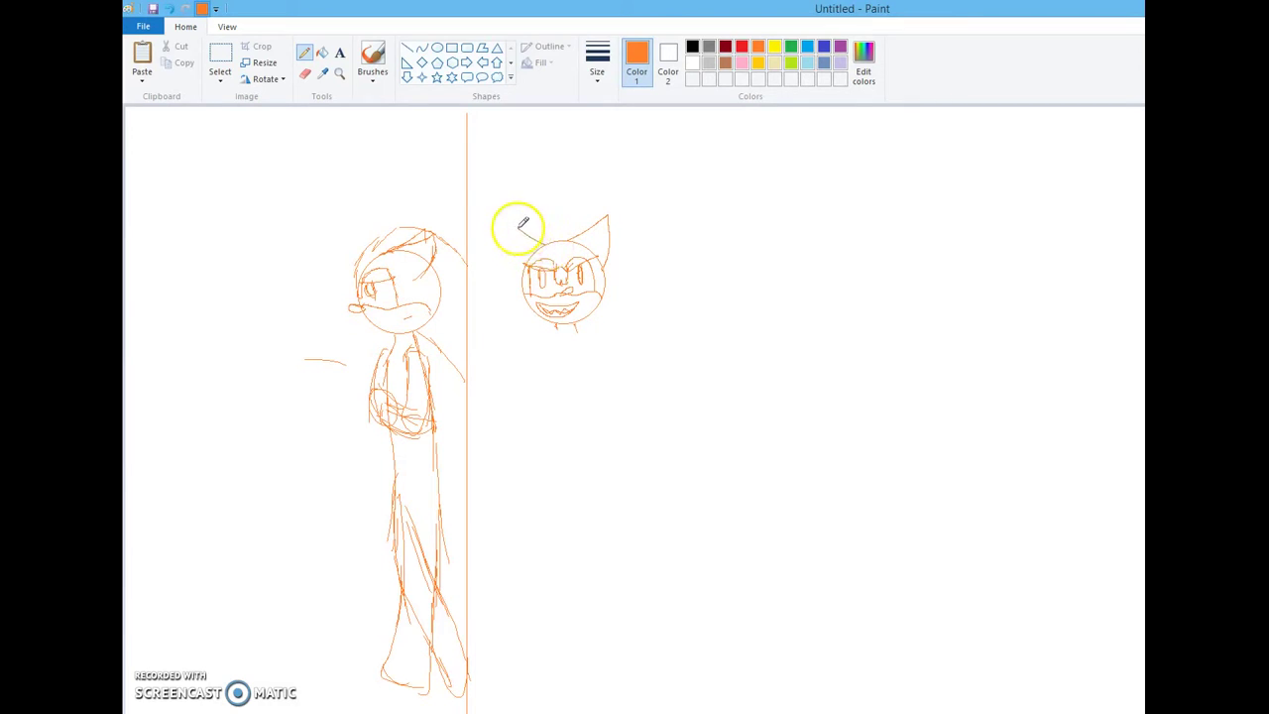
mouse_move(510, 225)
mouse_down()
mouse_move(523, 276)
mouse_move(610, 244)
mouse_move(538, 236)
mouse_move(575, 227)
mouse_up()
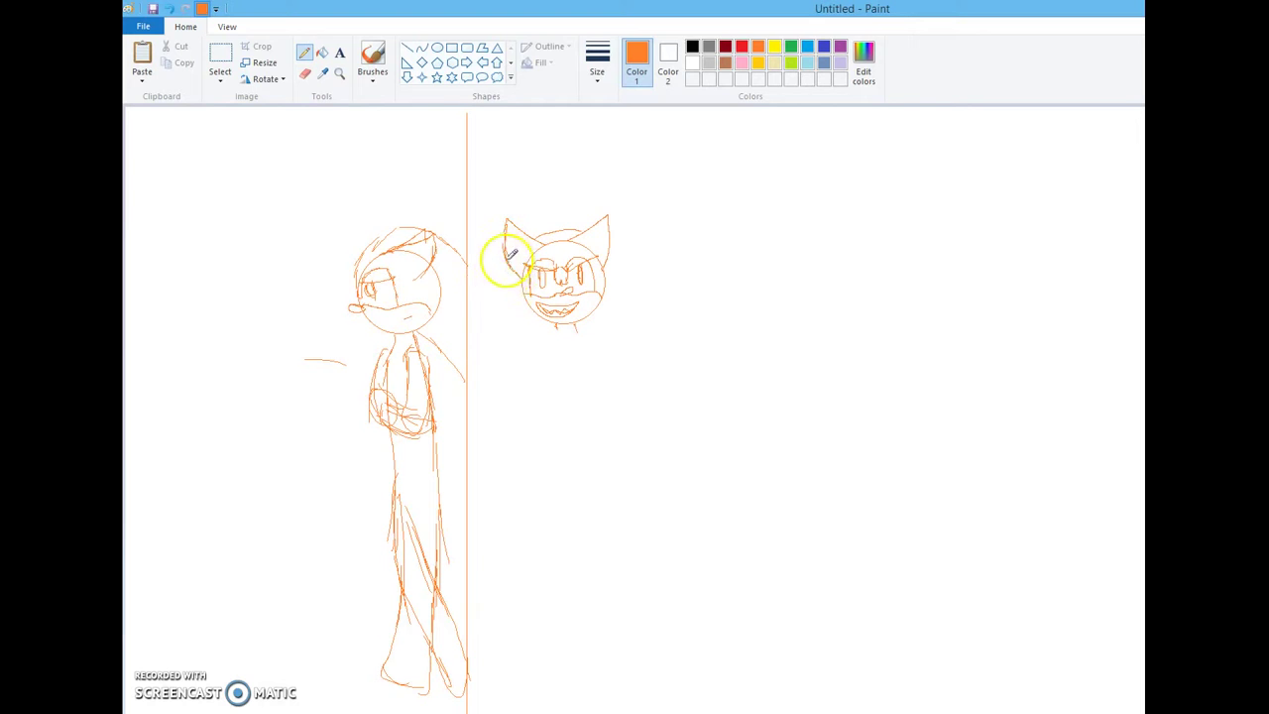
mouse_move(510, 260)
mouse_down()
mouse_move(502, 314)
mouse_move(518, 353)
mouse_move(525, 335)
mouse_move(536, 393)
mouse_up()
drag(557, 326, 537, 400)
mouse_move(623, 258)
mouse_down()
mouse_move(645, 302)
mouse_move(625, 292)
mouse_move(649, 316)
mouse_move(625, 296)
mouse_move(642, 355)
mouse_move(580, 321)
mouse_move(640, 377)
mouse_move(647, 334)
mouse_up()
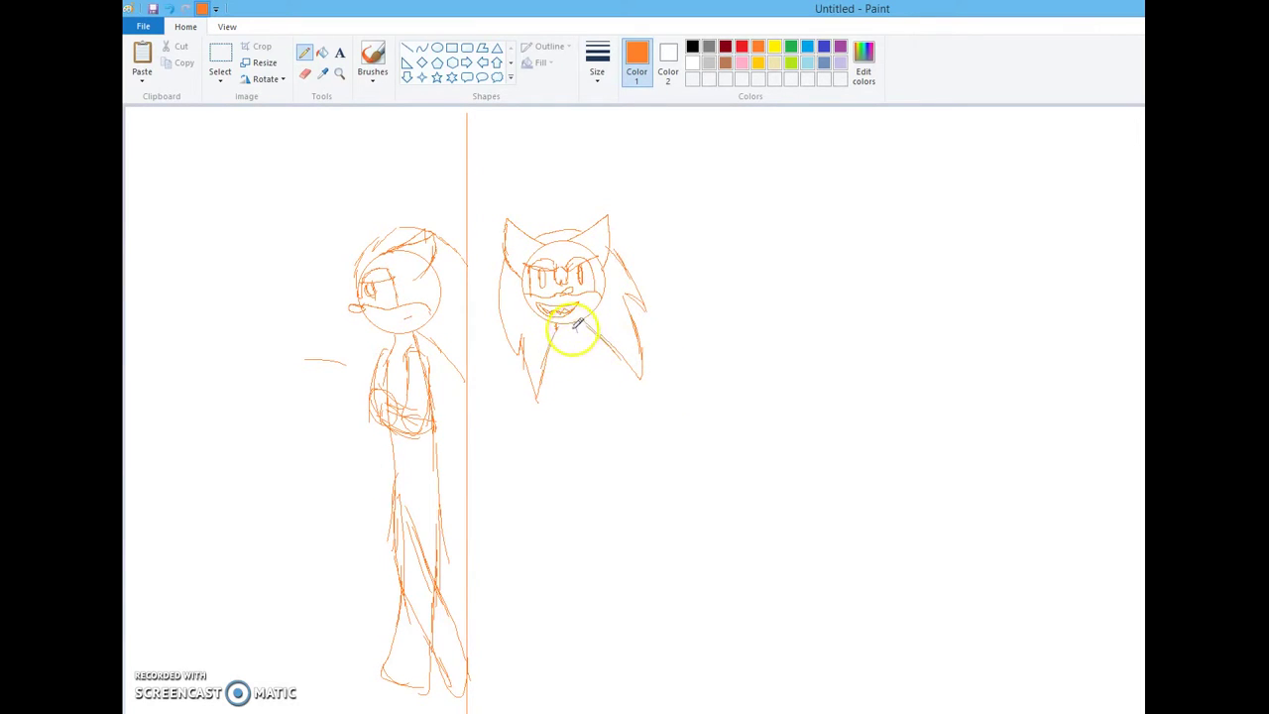
Draw the right figure's torso below the neck and erase the curve at its lower end
drag(580, 373, 581, 394)
mouse_move(556, 338)
mouse_down()
mouse_move(547, 368)
mouse_move(577, 409)
mouse_up()
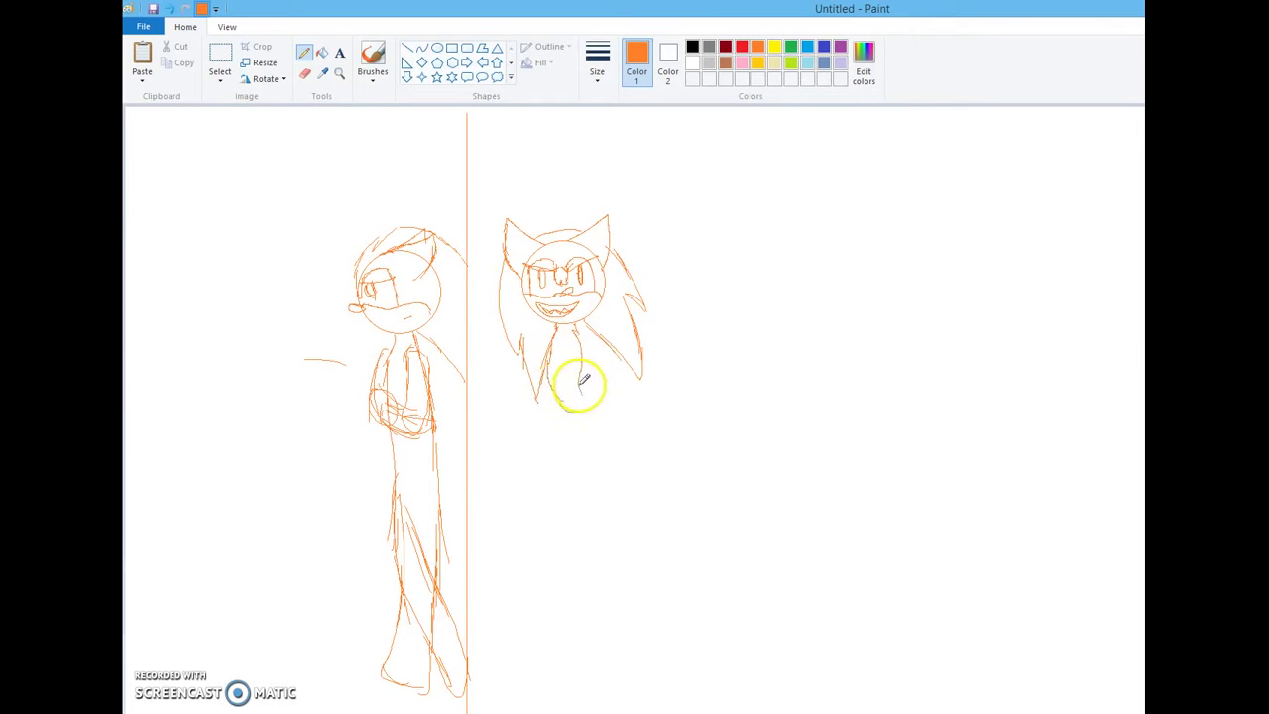
click(306, 73)
mouse_move(576, 388)
mouse_down()
mouse_move(539, 402)
mouse_move(570, 390)
mouse_move(592, 426)
mouse_up()
Pencil a long leg with a rounded foot below the right figure's torso
click(303, 55)
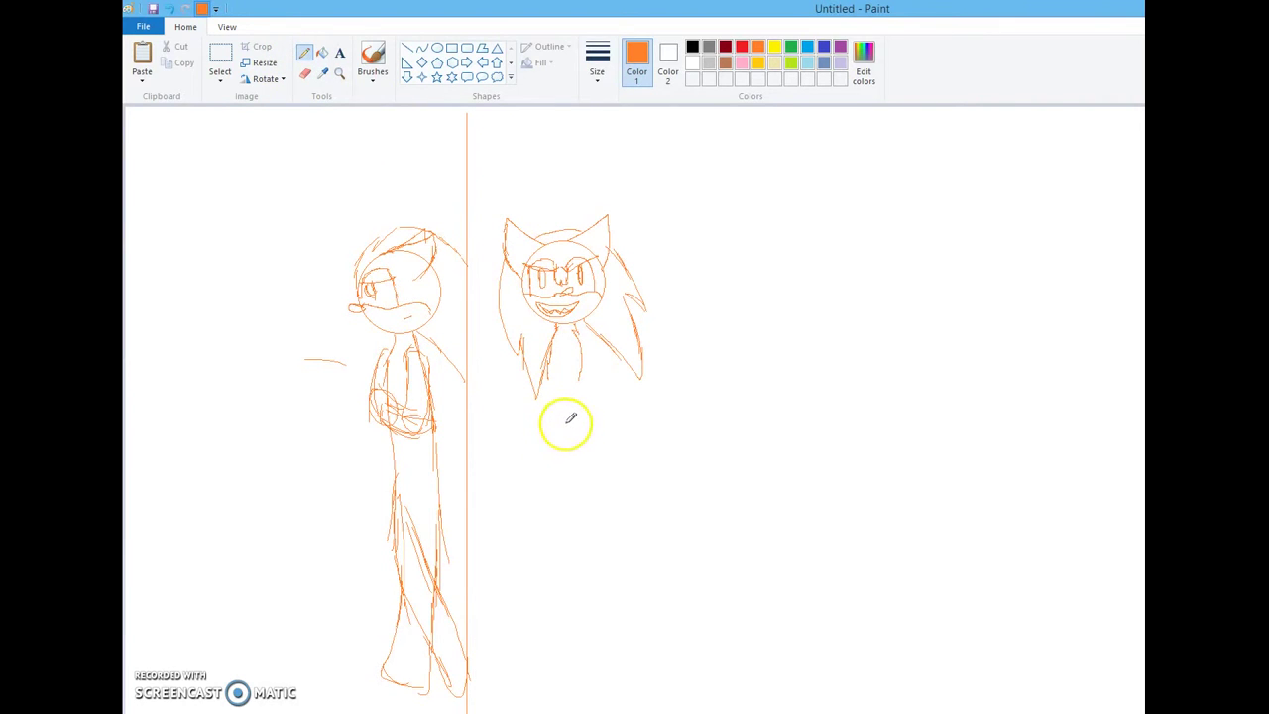
mouse_move(567, 422)
mouse_down()
mouse_move(597, 635)
mouse_move(627, 654)
mouse_up()
mouse_move(592, 433)
mouse_down()
mouse_move(622, 584)
mouse_move(666, 632)
mouse_move(625, 656)
mouse_move(663, 626)
mouse_up()
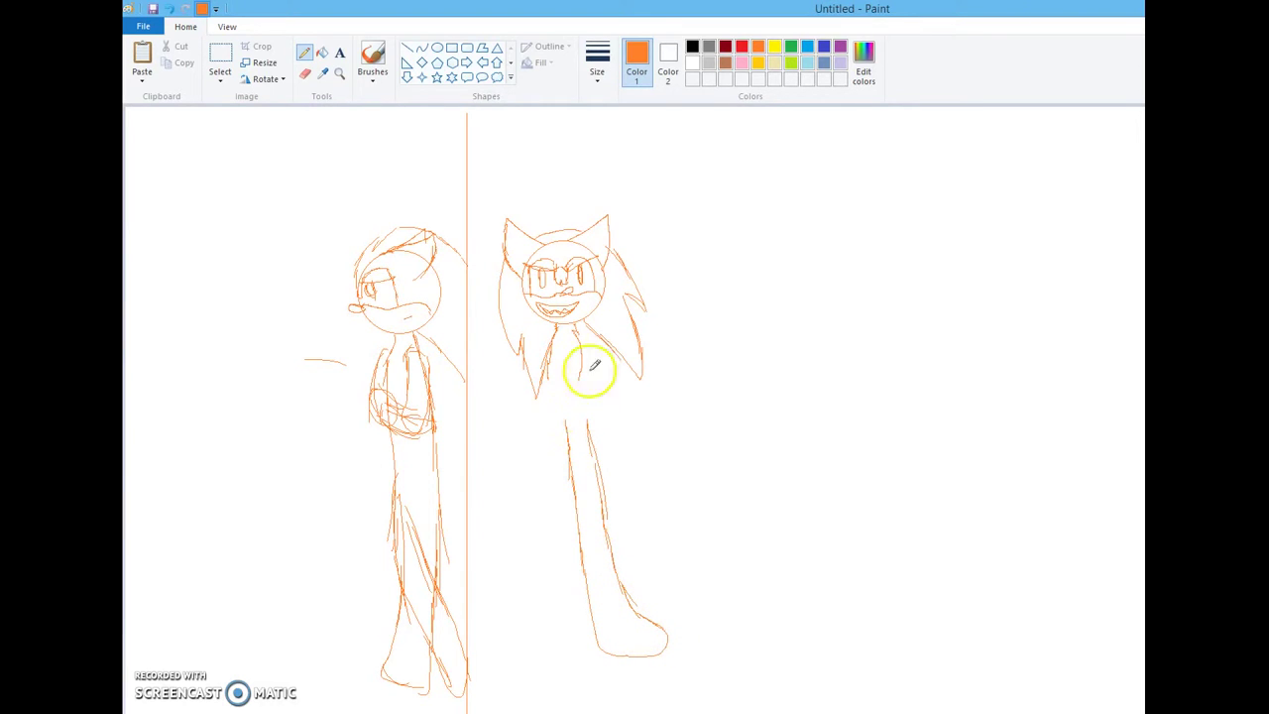
Pencil the right figure's second long leg and erase the extra foot loop beneath its rounded end
mouse_move(551, 386)
mouse_down()
mouse_move(547, 671)
mouse_move(572, 658)
mouse_move(575, 628)
mouse_move(567, 439)
mouse_move(581, 561)
mouse_move(555, 626)
mouse_move(544, 621)
mouse_move(576, 631)
mouse_move(546, 618)
mouse_move(575, 624)
mouse_move(556, 581)
mouse_up()
click(304, 73)
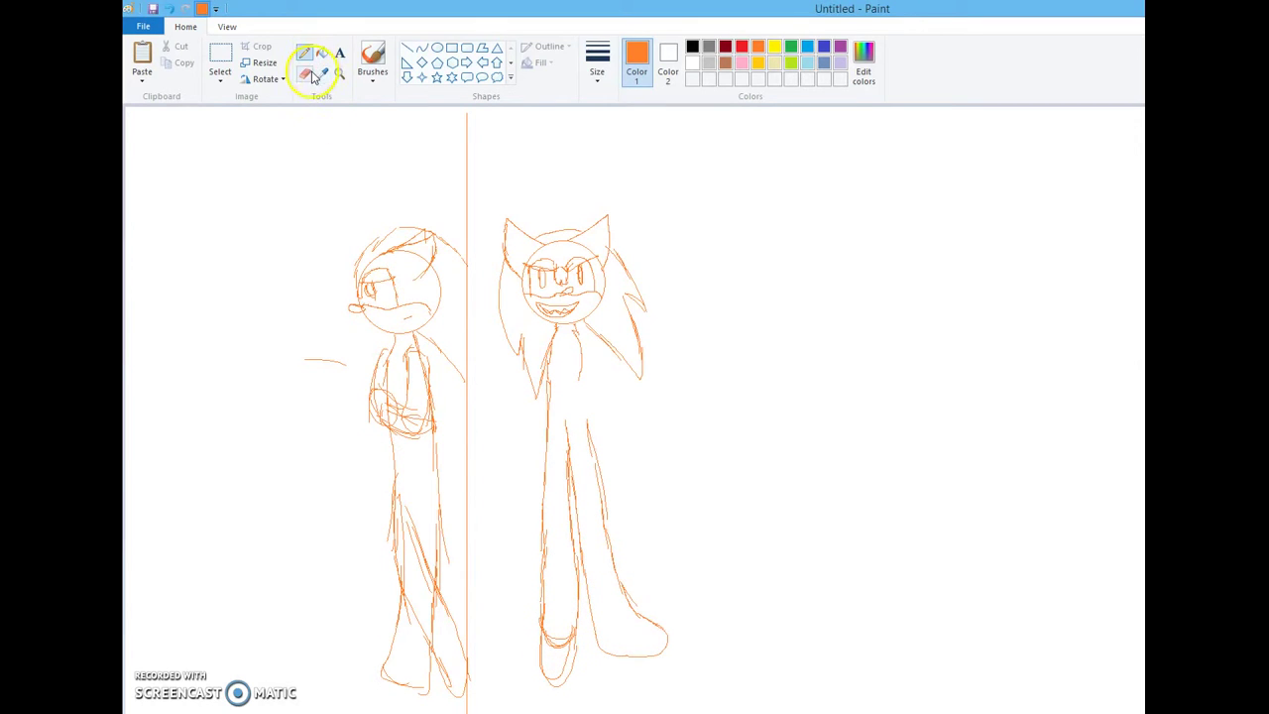
mouse_move(577, 645)
mouse_down()
mouse_move(552, 659)
mouse_move(550, 688)
mouse_move(540, 646)
mouse_up()
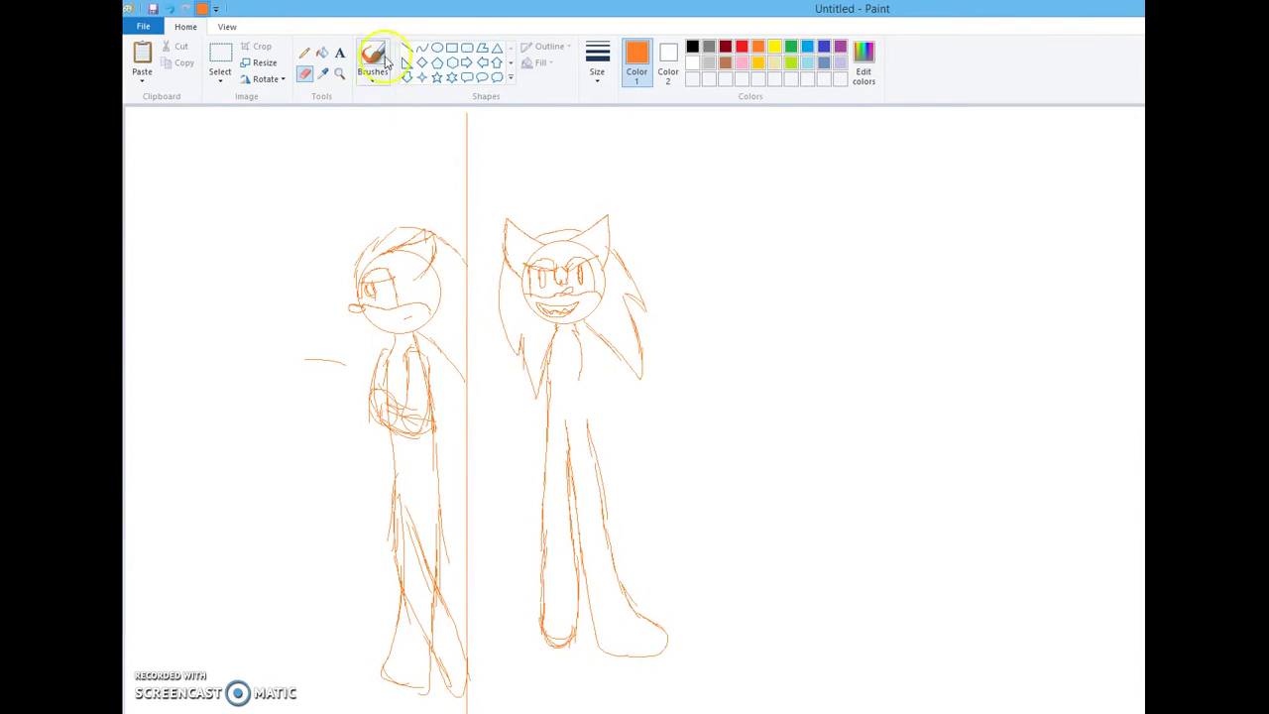
Pencil cuffs around both of the right figure's lower legs and bent, raised arms on both sides of the torso
click(303, 52)
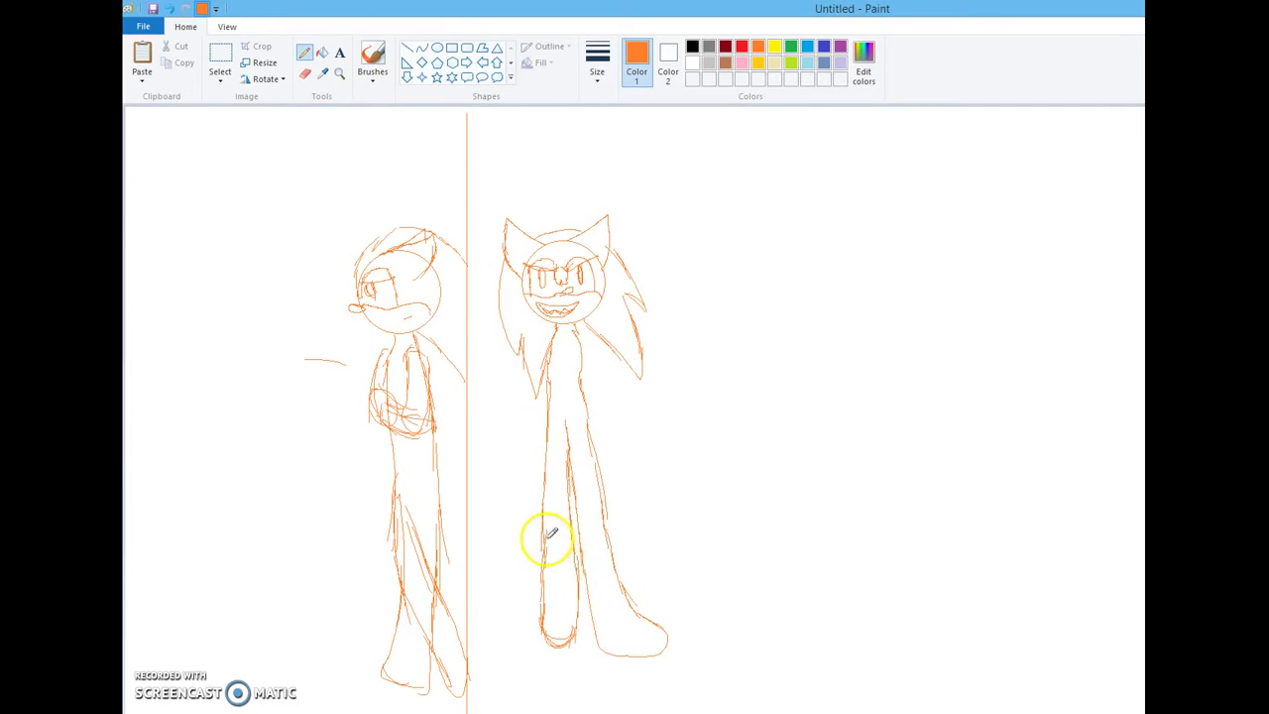
mouse_move(538, 559)
mouse_down()
mouse_move(547, 575)
mouse_move(581, 539)
mouse_move(572, 577)
mouse_move(617, 539)
mouse_move(607, 572)
mouse_up()
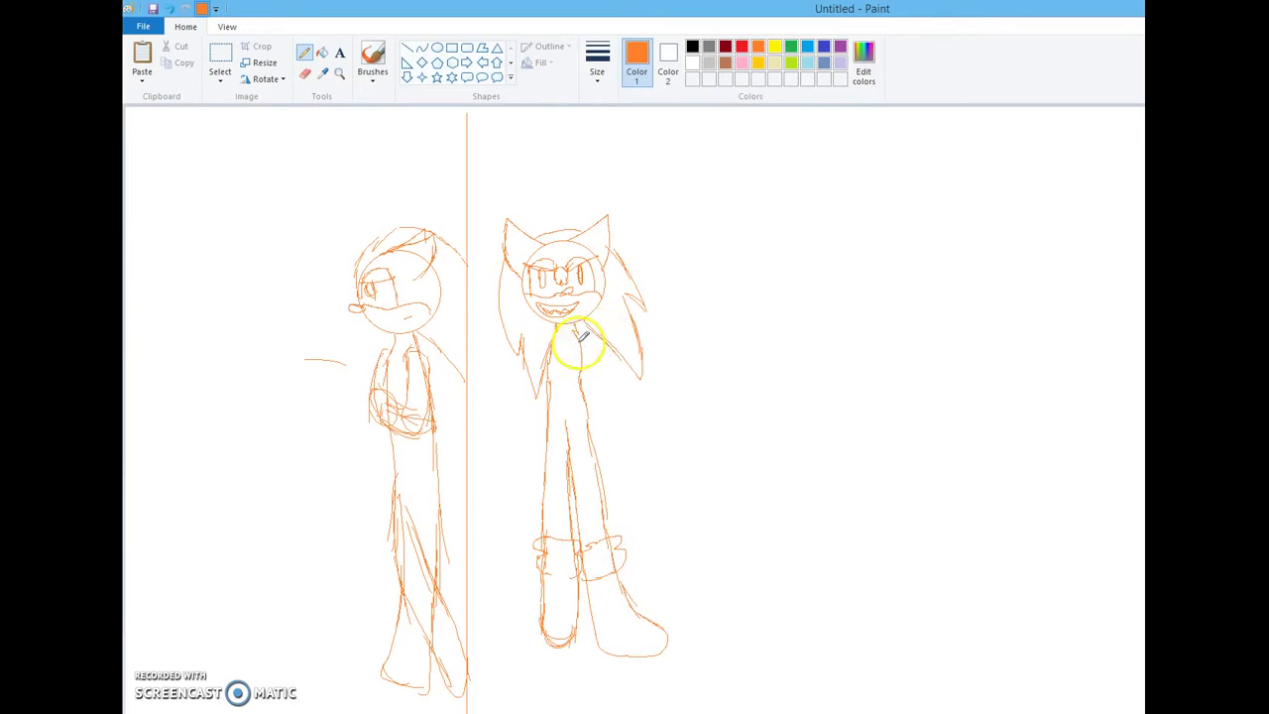
mouse_move(575, 331)
mouse_down()
mouse_move(601, 385)
mouse_move(580, 332)
mouse_move(613, 387)
mouse_move(588, 335)
mouse_move(574, 353)
mouse_move(638, 376)
mouse_move(608, 387)
mouse_move(606, 341)
mouse_move(628, 329)
mouse_move(629, 374)
mouse_move(606, 387)
mouse_move(628, 384)
mouse_move(620, 341)
mouse_move(541, 359)
mouse_up()
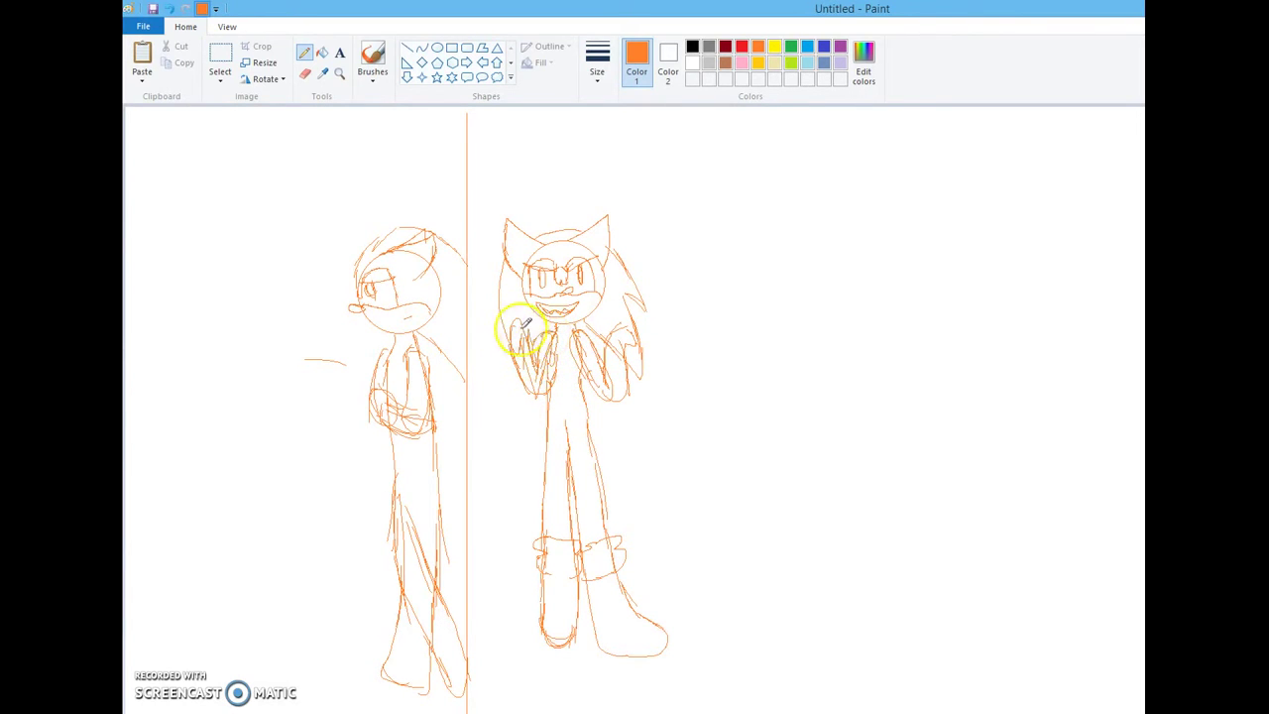
Add red drips to the right figure's face, hands and chest, with a long orange oval outlined on the chest
drag(512, 320, 526, 334)
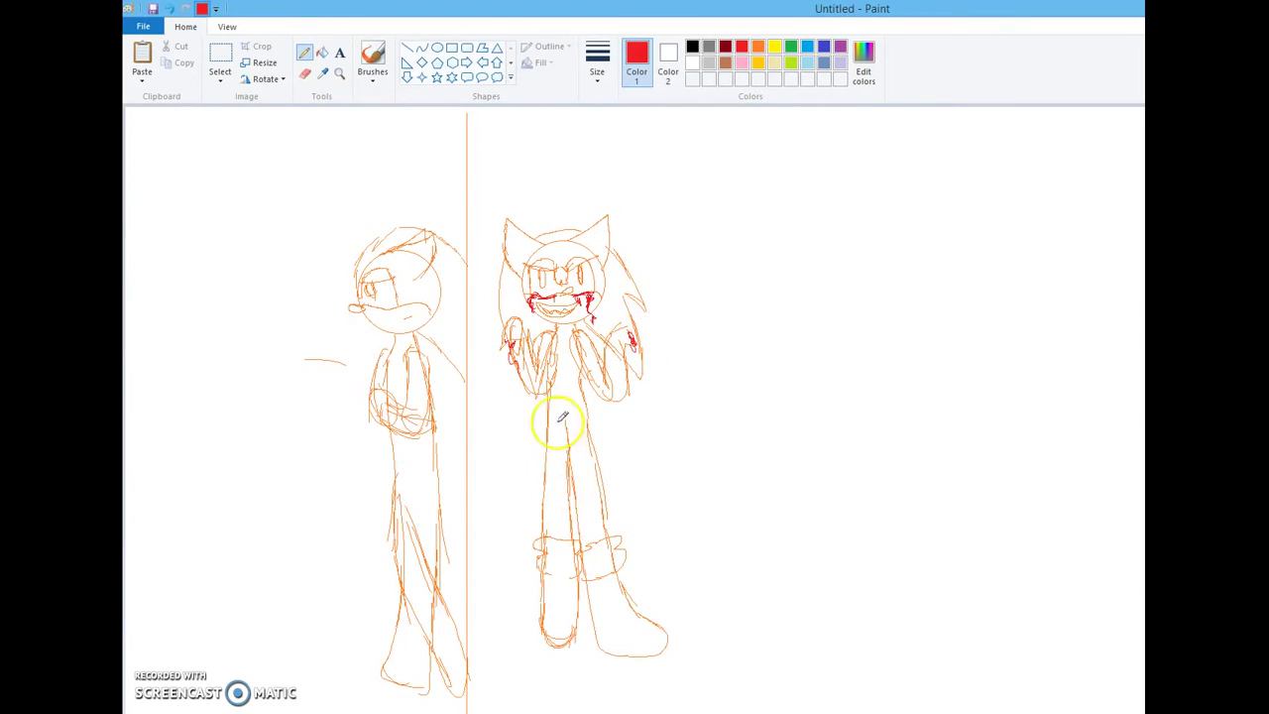
click(758, 49)
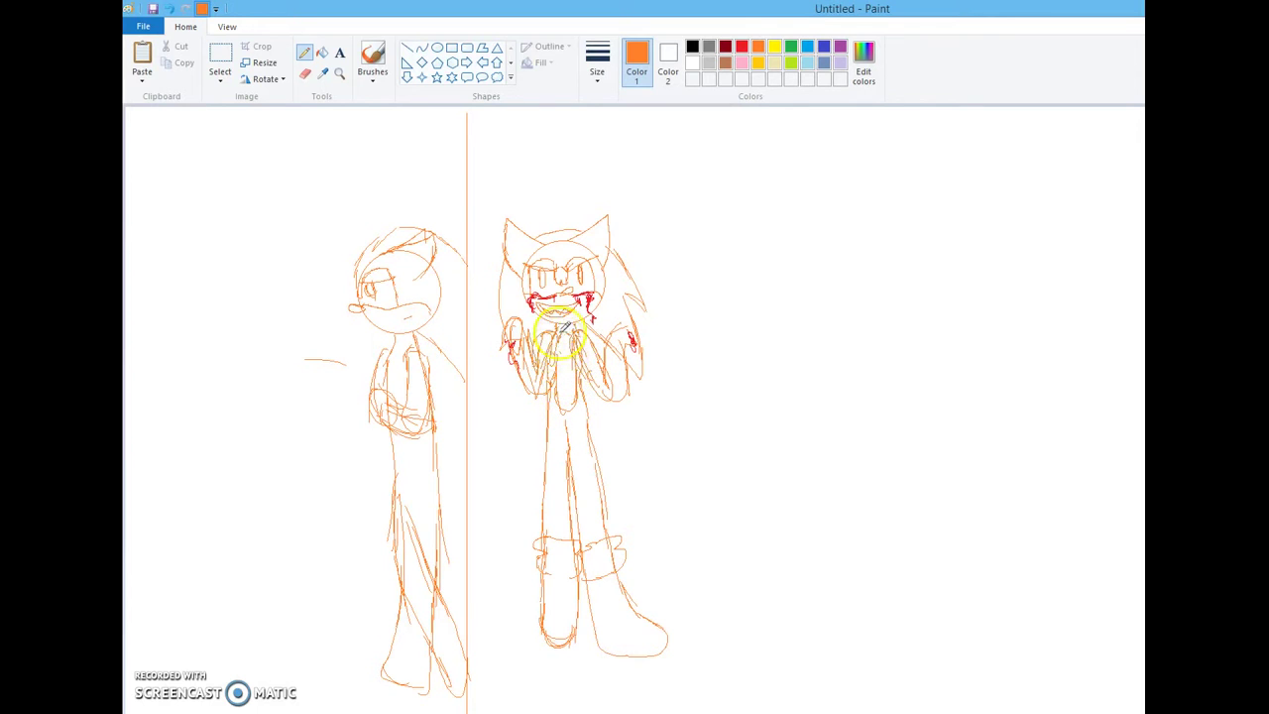
click(743, 48)
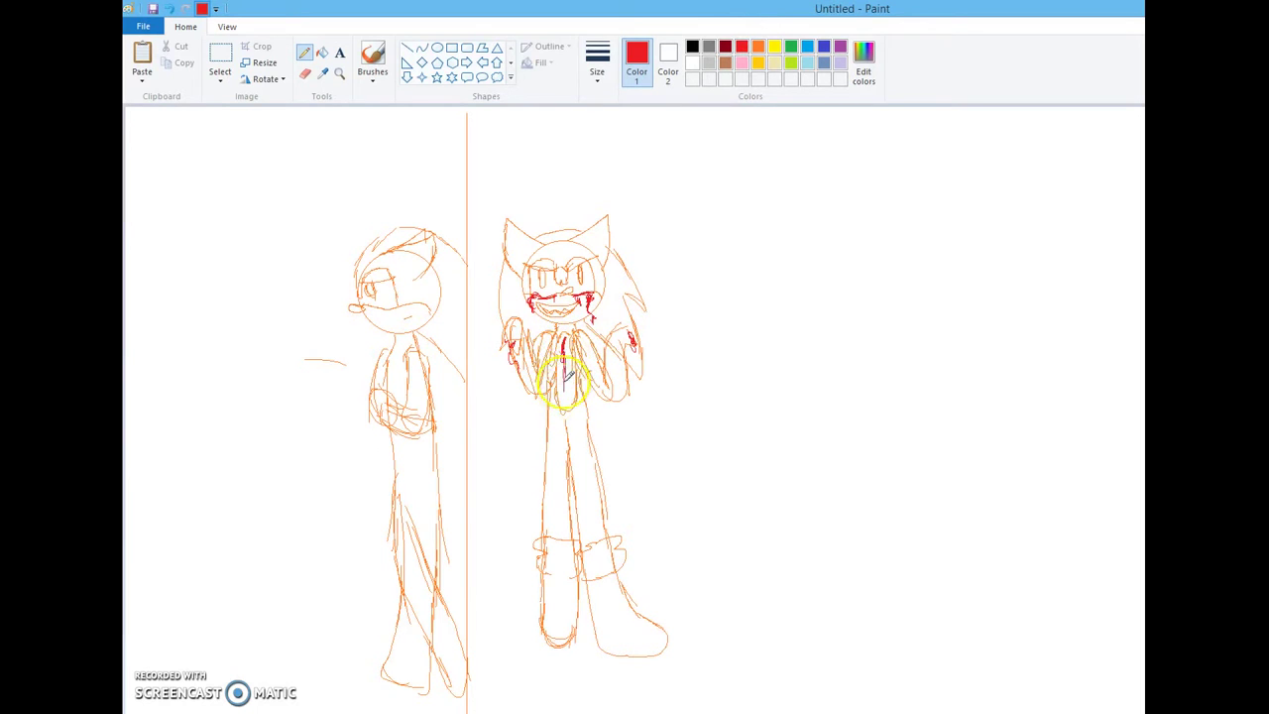
drag(573, 406, 572, 398)
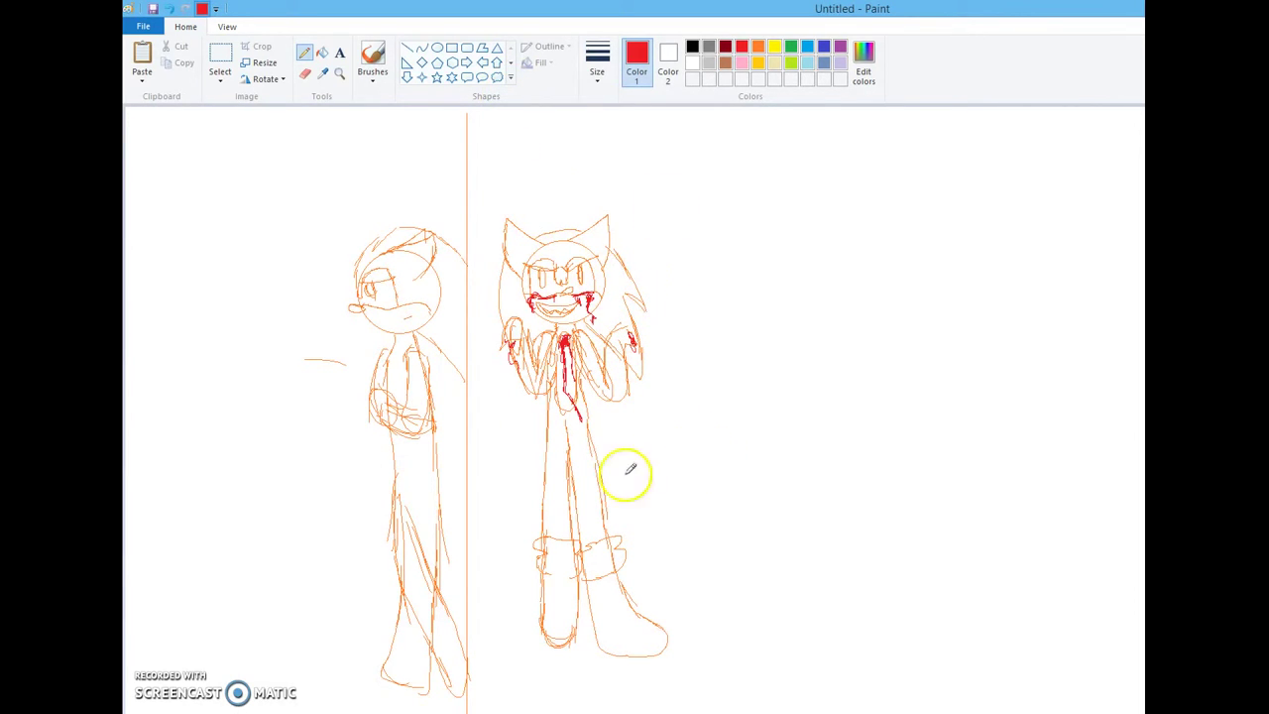
drag(695, 254, 716, 322)
drag(736, 280, 760, 296)
drag(786, 260, 765, 305)
mouse_move(754, 361)
mouse_down()
mouse_move(733, 384)
mouse_move(773, 330)
mouse_move(787, 361)
mouse_move(834, 367)
mouse_move(871, 347)
mouse_up()
mouse_move(720, 388)
mouse_down()
mouse_move(731, 393)
mouse_move(760, 367)
mouse_up()
mouse_move(869, 329)
mouse_down()
mouse_move(904, 294)
mouse_move(948, 323)
mouse_move(981, 279)
mouse_move(1029, 274)
mouse_up()
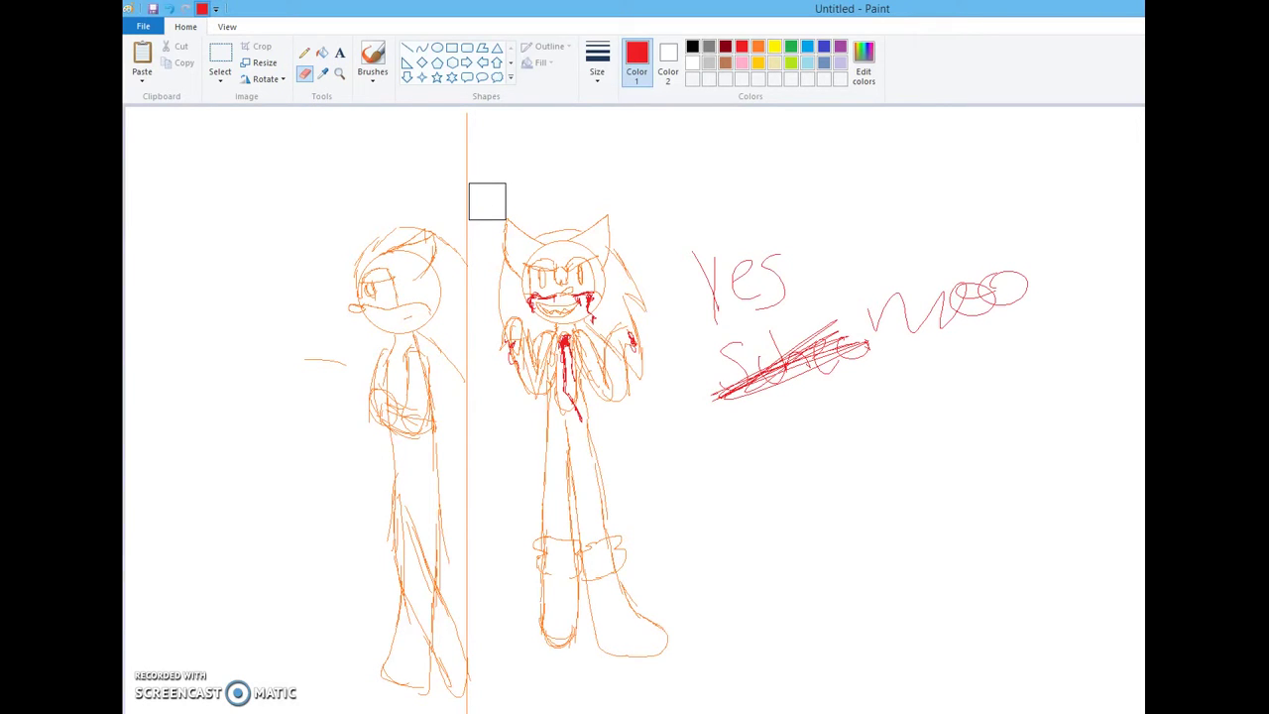
mouse_move(708, 340)
mouse_down()
mouse_move(762, 398)
mouse_move(740, 290)
mouse_move(780, 241)
mouse_move(831, 392)
mouse_move(850, 404)
mouse_move(807, 388)
mouse_up()
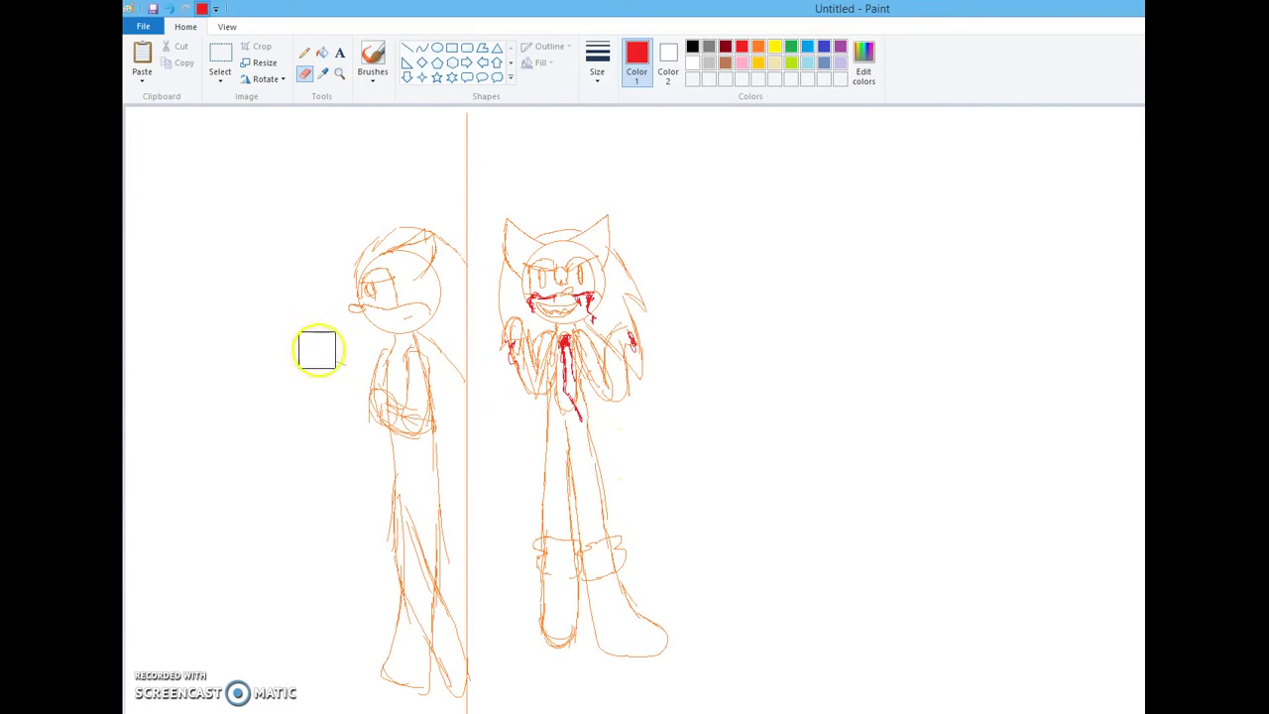
Erase the left figure and the vertical dividing line, and draw a green circle in their place as a new head
mouse_move(338, 333)
mouse_down()
mouse_move(396, 269)
mouse_move(447, 284)
mouse_move(406, 343)
mouse_move(436, 692)
mouse_move(360, 552)
mouse_move(465, 629)
mouse_move(450, 516)
mouse_move(459, 93)
mouse_up()
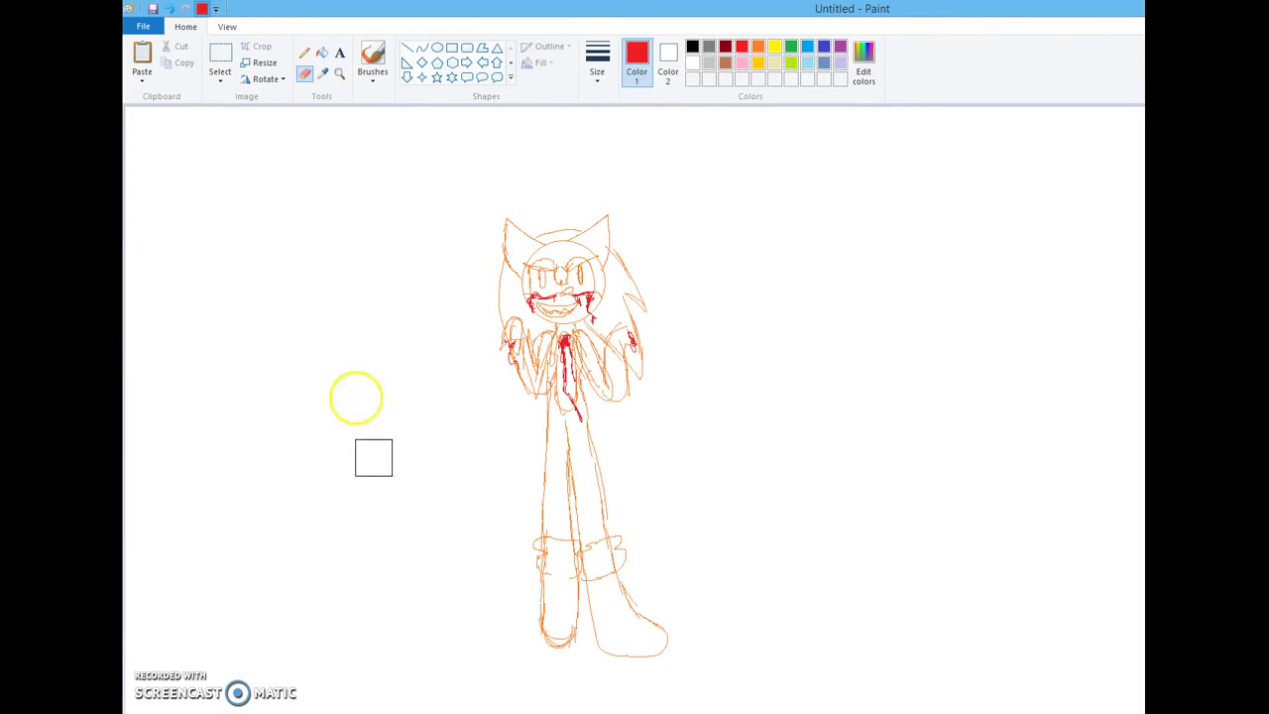
click(439, 49)
click(792, 50)
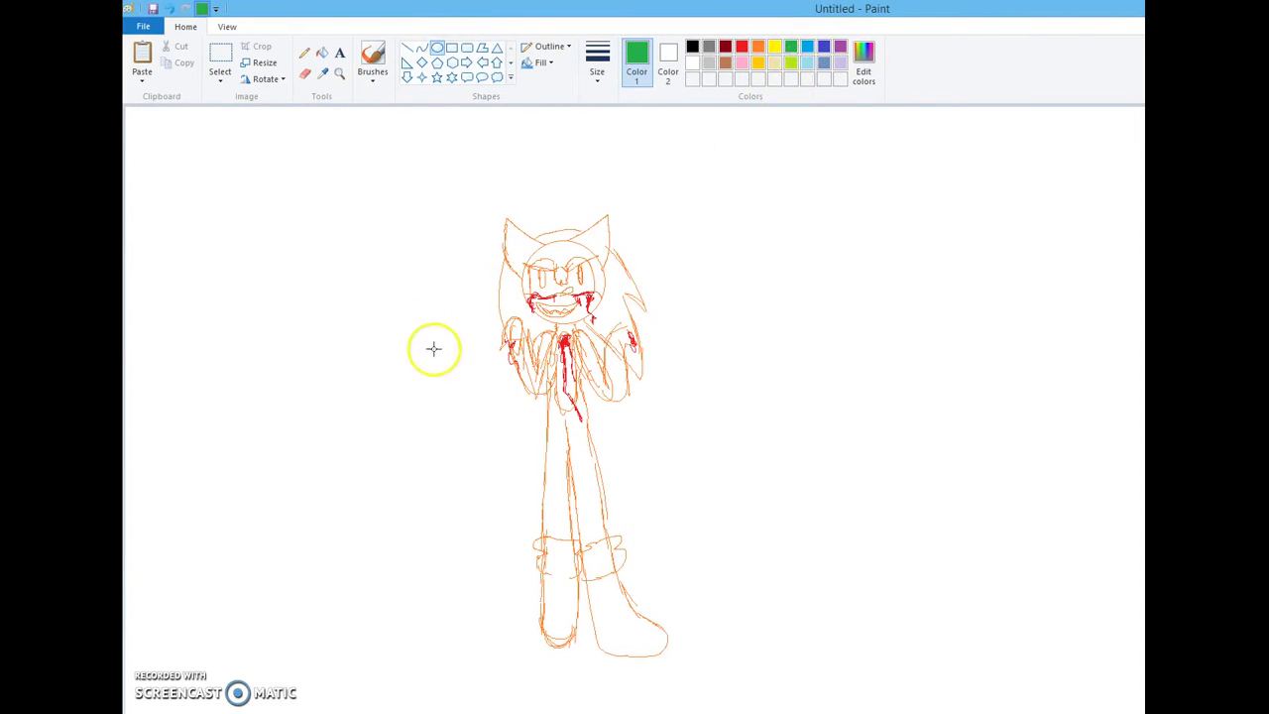
drag(384, 305, 460, 385)
drag(422, 345, 430, 361)
click(422, 109)
Pencil a narrow green torso and two spread legs with rounded feet below the green head
click(304, 51)
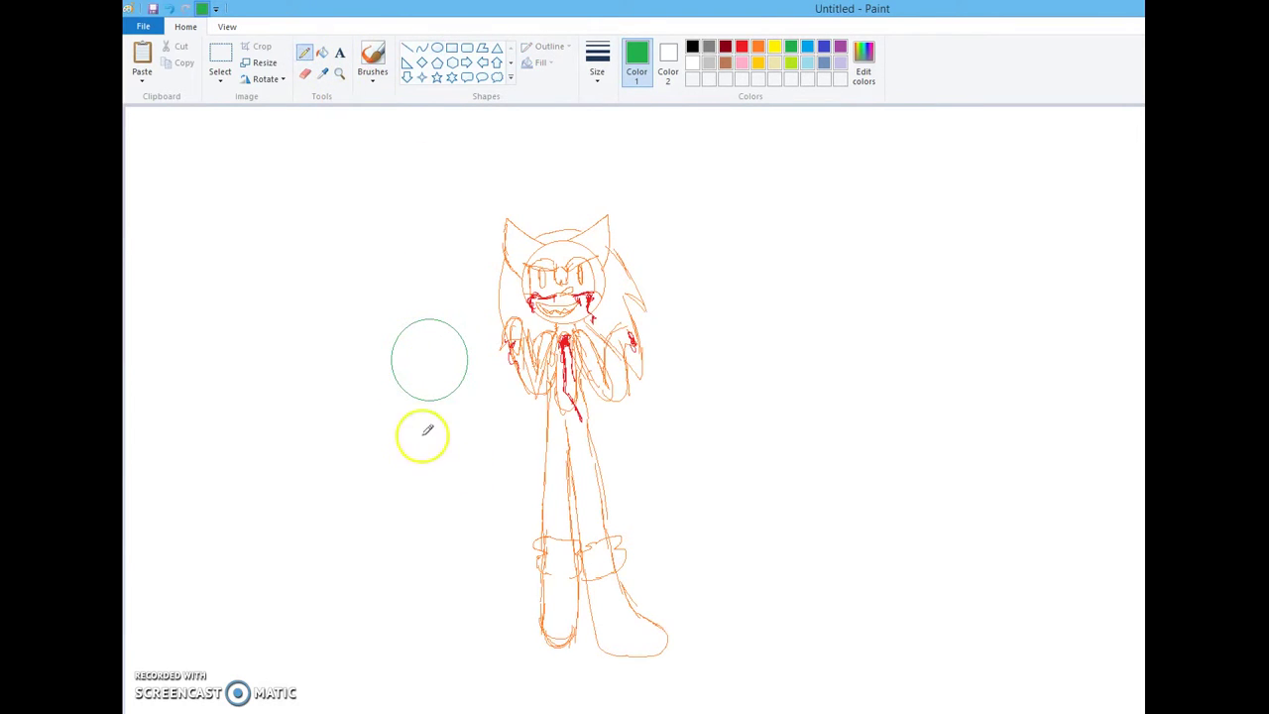
mouse_move(425, 404)
mouse_down()
mouse_move(435, 486)
mouse_move(452, 405)
mouse_move(463, 426)
mouse_move(470, 455)
mouse_move(450, 493)
mouse_move(468, 599)
mouse_move(483, 620)
mouse_move(471, 610)
mouse_move(473, 493)
mouse_move(501, 595)
mouse_move(480, 622)
mouse_move(509, 610)
mouse_move(477, 582)
mouse_move(460, 507)
mouse_move(434, 482)
mouse_move(385, 633)
mouse_move(408, 633)
mouse_move(447, 580)
mouse_move(416, 635)
mouse_move(451, 562)
mouse_move(458, 485)
mouse_move(444, 496)
mouse_move(434, 525)
mouse_move(496, 474)
mouse_up()
click(305, 74)
click(304, 51)
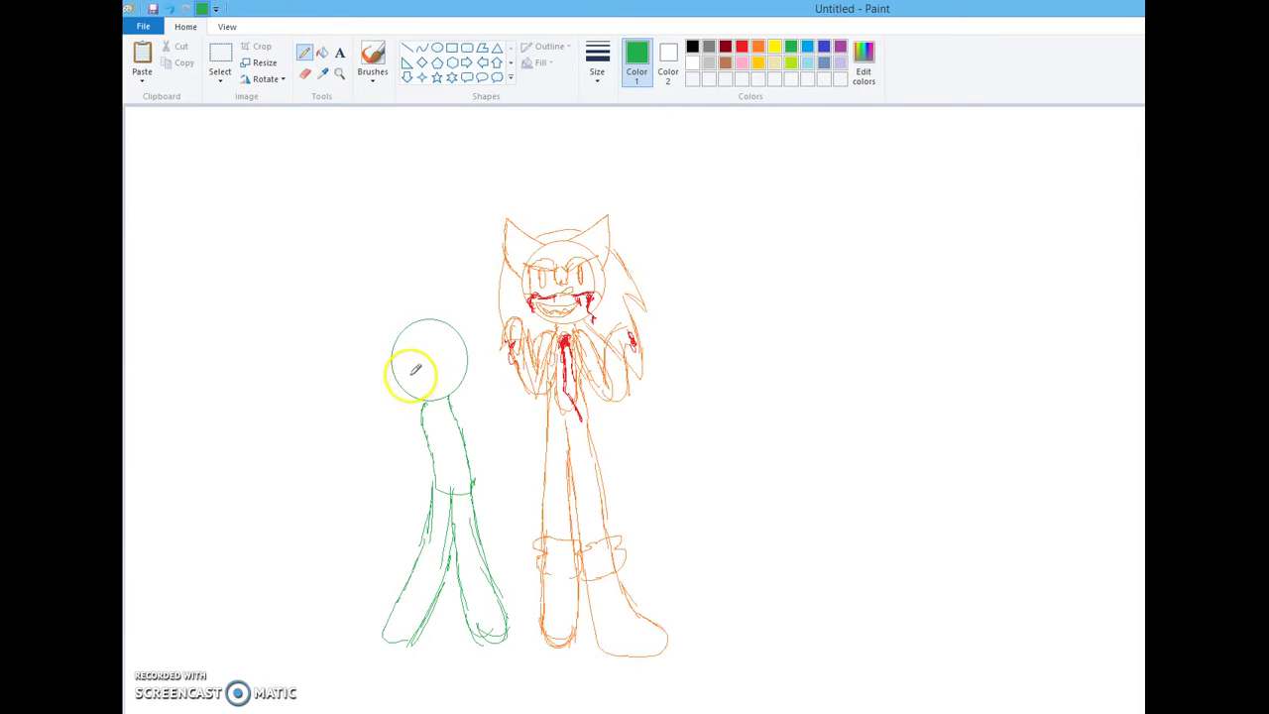
key(ctrl+a)
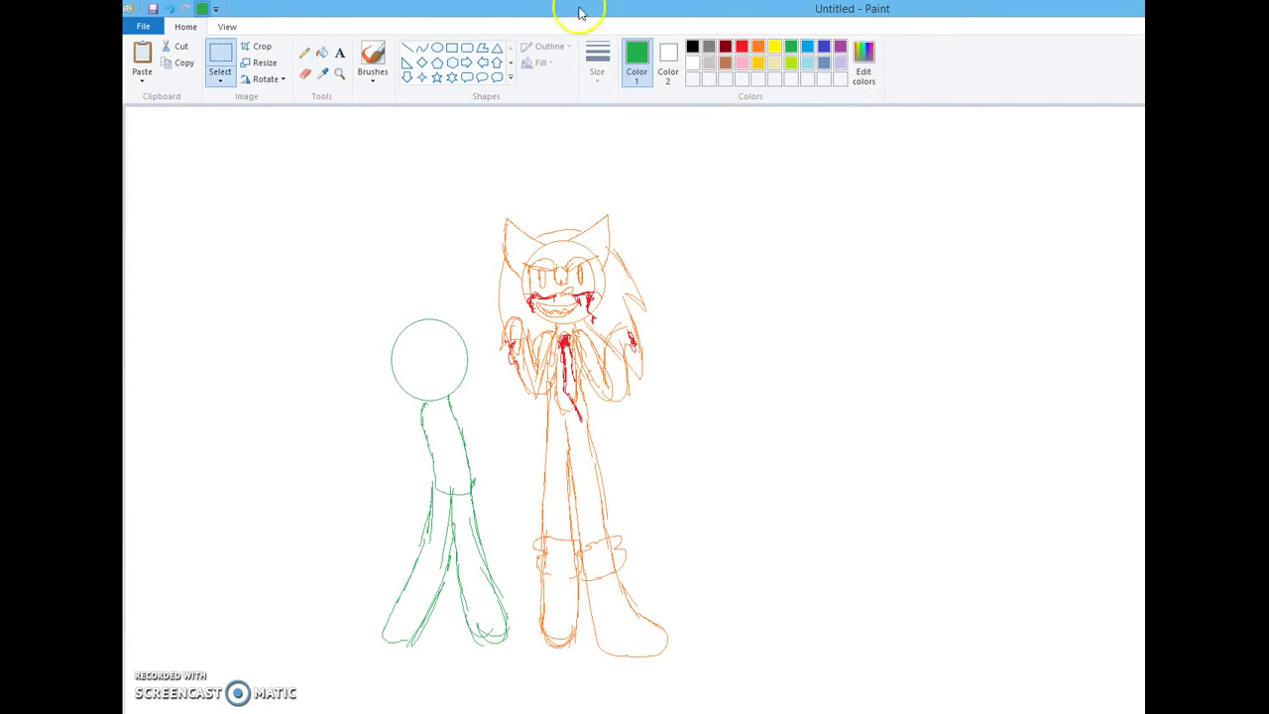
Pencil a pointed ear, fringe tufts, a muzzle line and spiky cheek fur on the green head
click(305, 55)
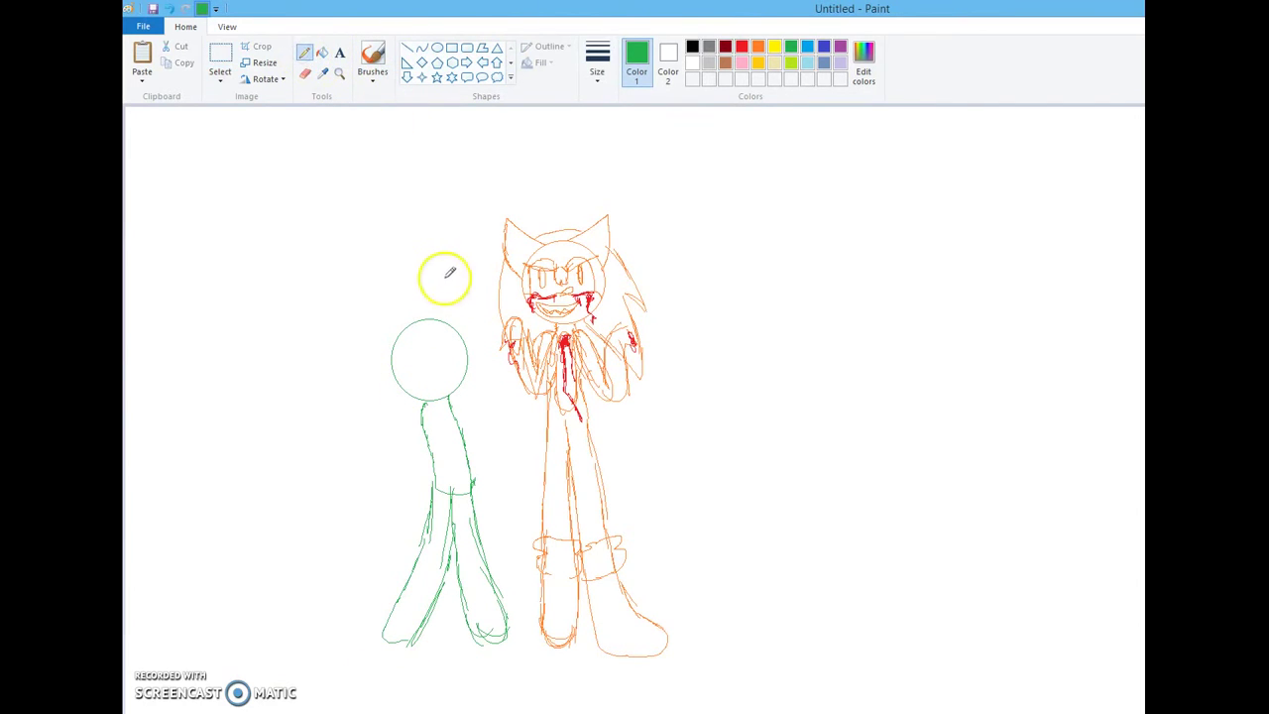
mouse_move(427, 315)
mouse_down()
mouse_move(462, 286)
mouse_move(484, 304)
mouse_move(474, 335)
mouse_move(468, 289)
mouse_up()
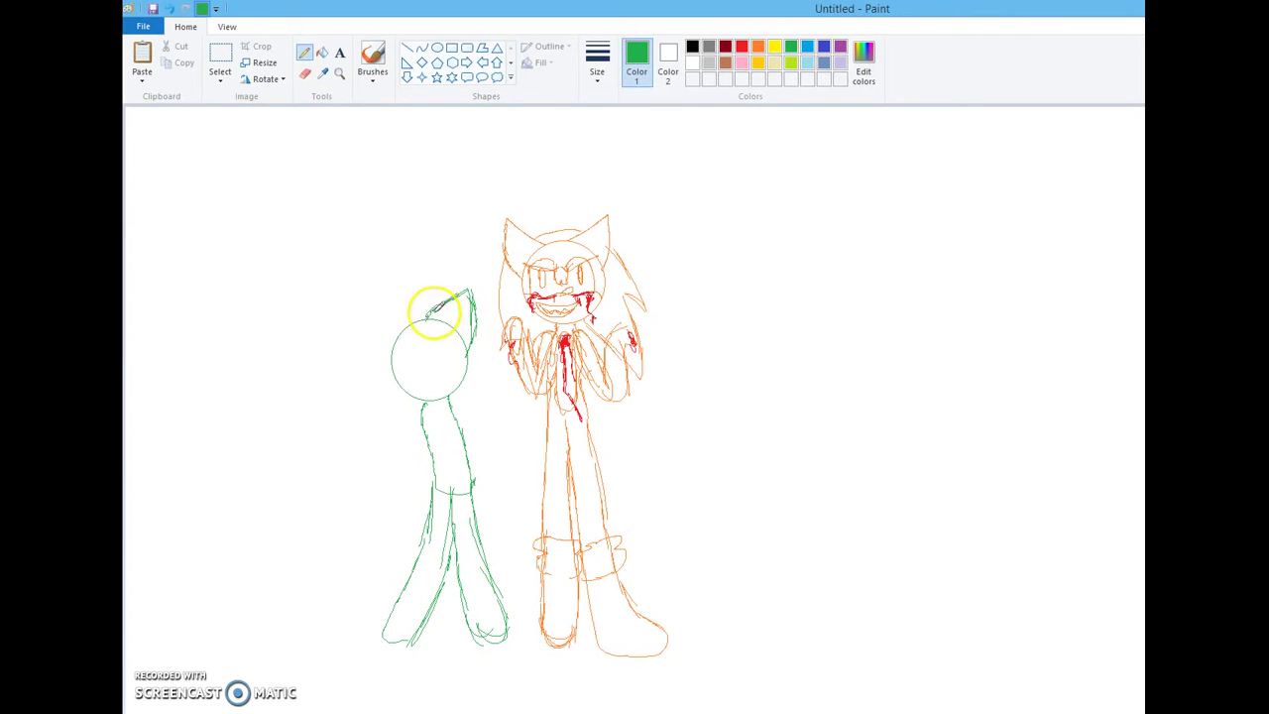
mouse_move(427, 315)
mouse_down()
mouse_move(395, 305)
mouse_move(380, 321)
mouse_move(403, 318)
mouse_move(377, 349)
mouse_move(397, 321)
mouse_move(405, 368)
mouse_move(419, 312)
mouse_up()
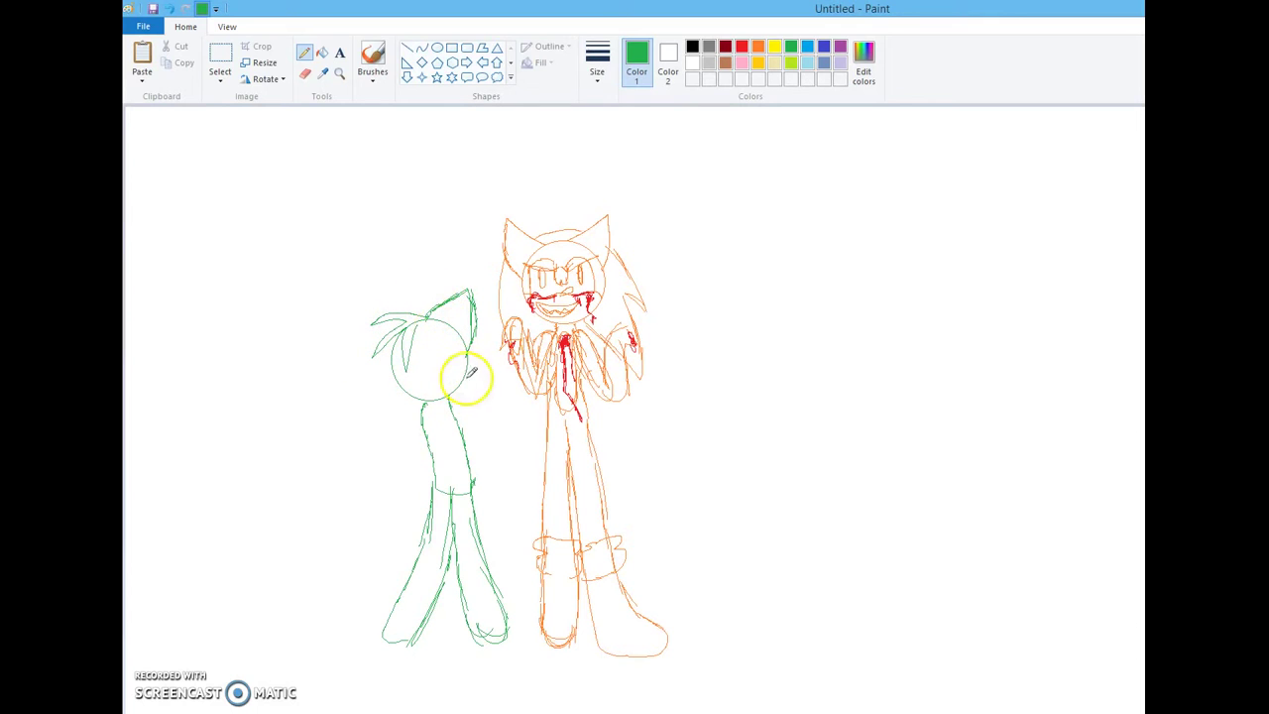
drag(406, 363, 433, 363)
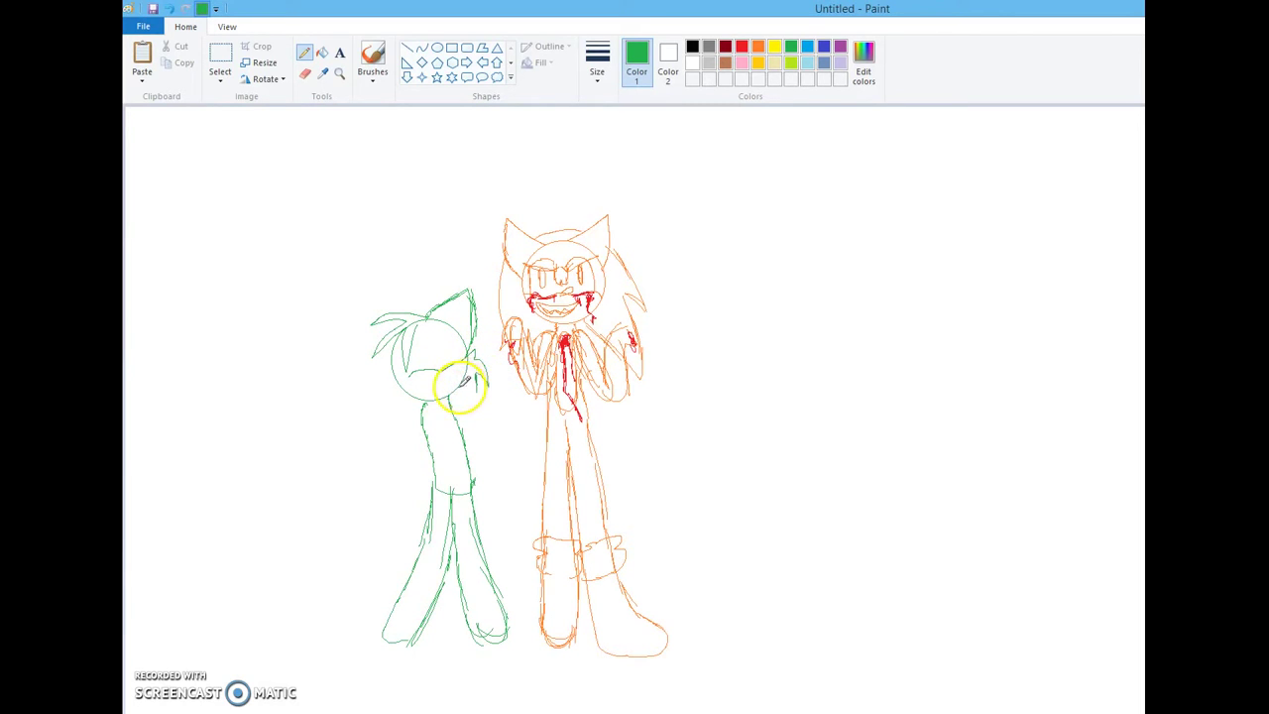
mouse_move(410, 375)
mouse_down()
mouse_move(395, 414)
mouse_move(402, 397)
mouse_move(411, 412)
mouse_move(433, 385)
mouse_up()
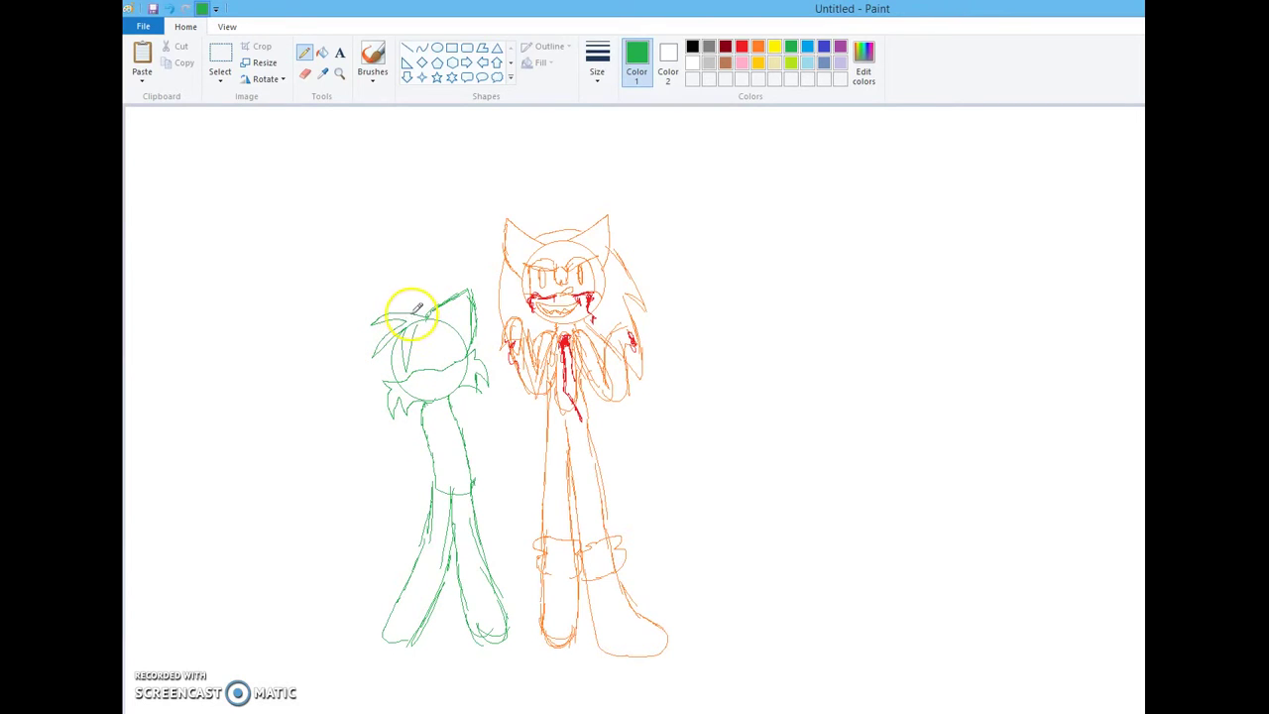
Give the green figure a long curved strand from its head, eyes and an open mouth, and two arms with cuffs
mouse_move(420, 314)
mouse_down()
mouse_move(376, 268)
mouse_move(332, 276)
mouse_move(319, 304)
mouse_move(347, 369)
mouse_up()
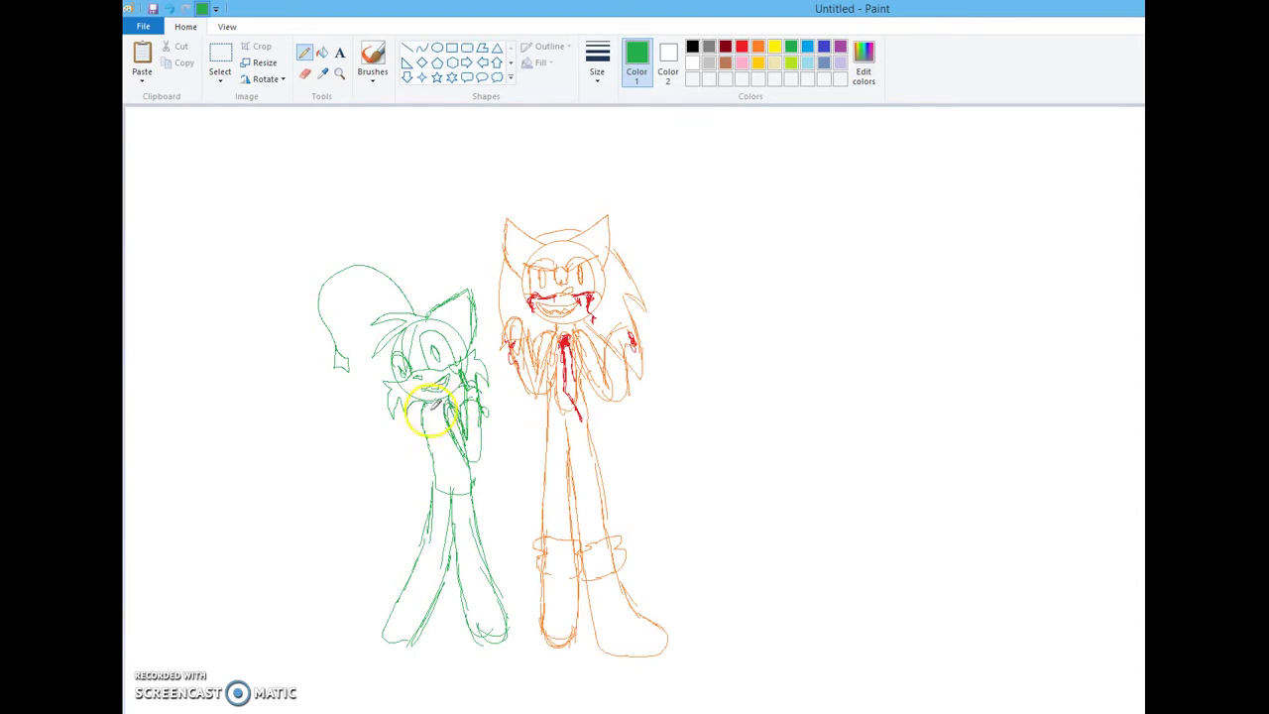
mouse_move(418, 420)
mouse_down()
mouse_move(402, 522)
mouse_move(425, 465)
mouse_up()
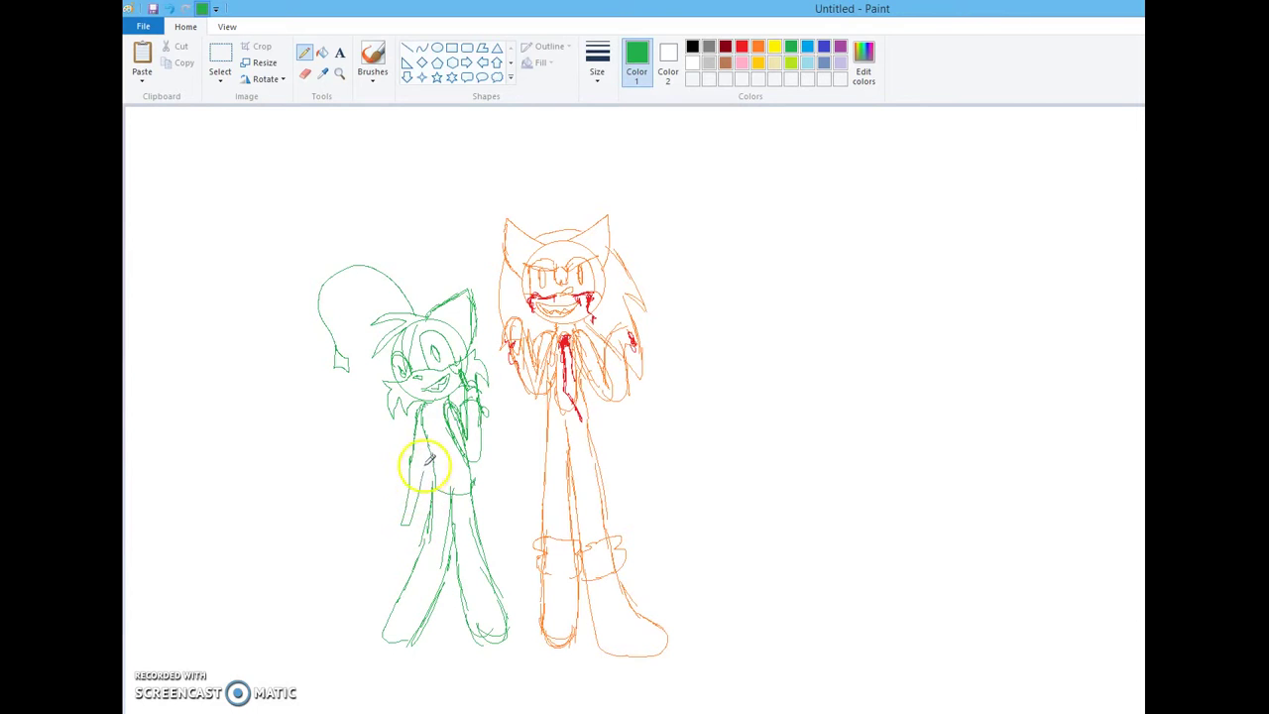
drag(405, 521, 403, 516)
mouse_move(424, 468)
mouse_down()
mouse_move(409, 469)
mouse_move(424, 473)
mouse_up()
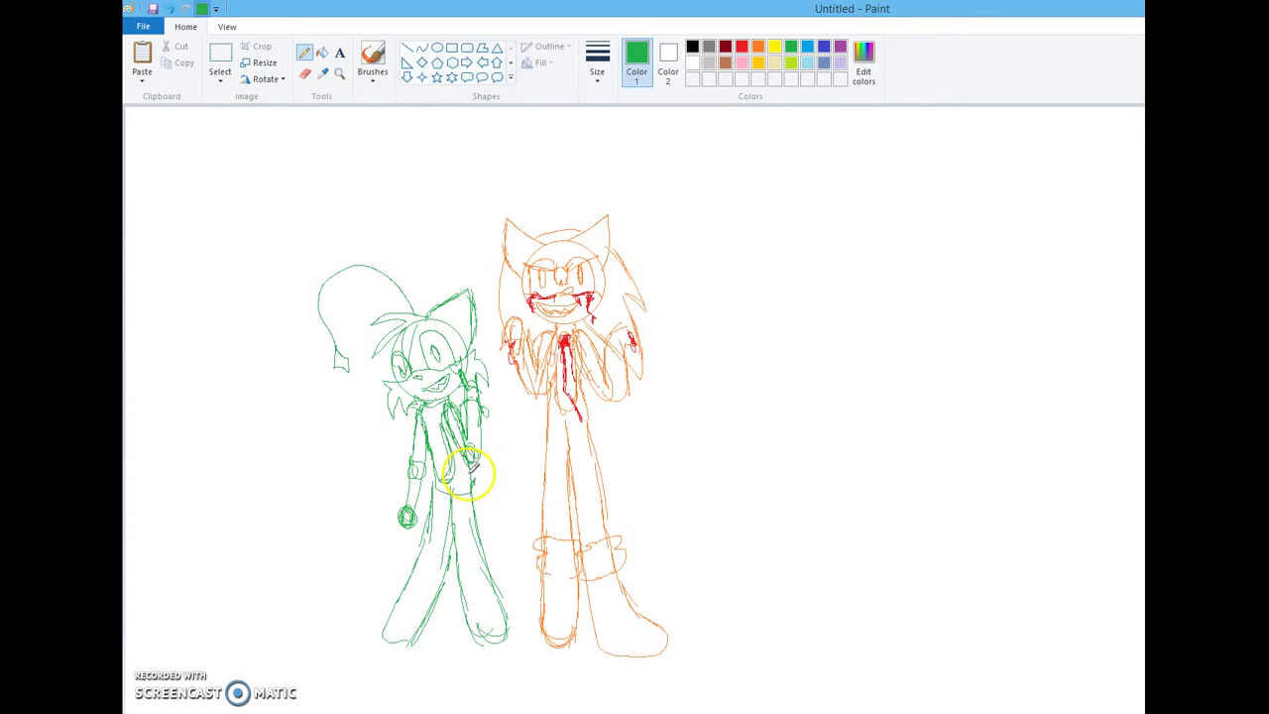
Pencil a long curved tail sweeping from the green figure's hip toward the orange figure's foot
mouse_move(484, 459)
mouse_down()
mouse_move(539, 487)
mouse_move(528, 562)
mouse_move(563, 595)
mouse_up()
mouse_move(474, 484)
mouse_down()
mouse_move(495, 496)
mouse_move(484, 544)
mouse_move(505, 595)
mouse_move(558, 592)
mouse_up()
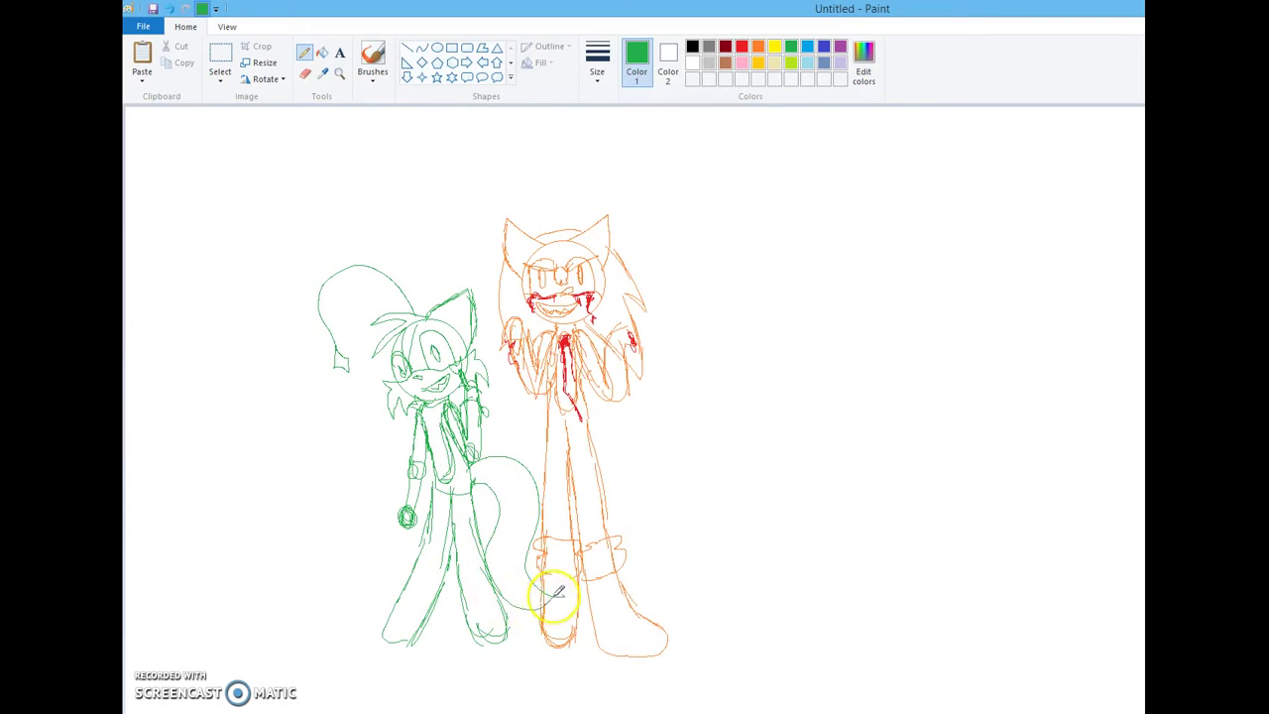
mouse_move(509, 429)
mouse_down()
mouse_move(544, 453)
mouse_move(544, 586)
mouse_move(558, 595)
mouse_up()
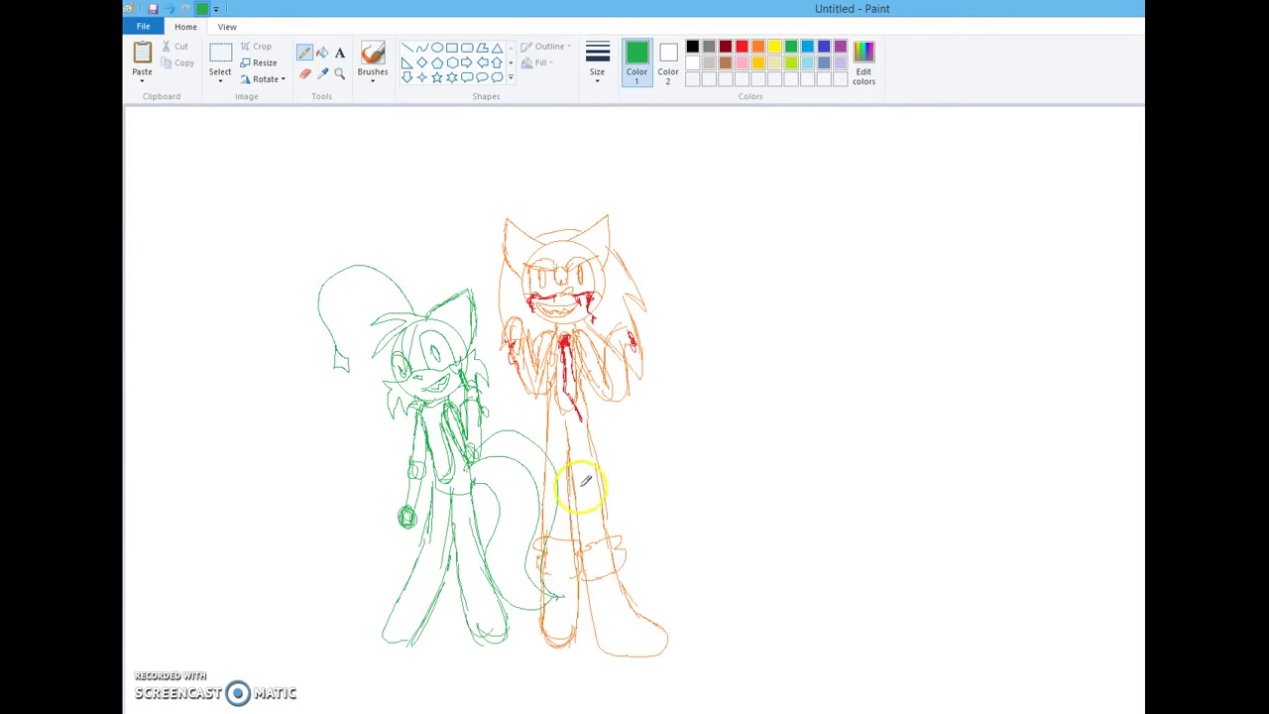
click(177, 8)
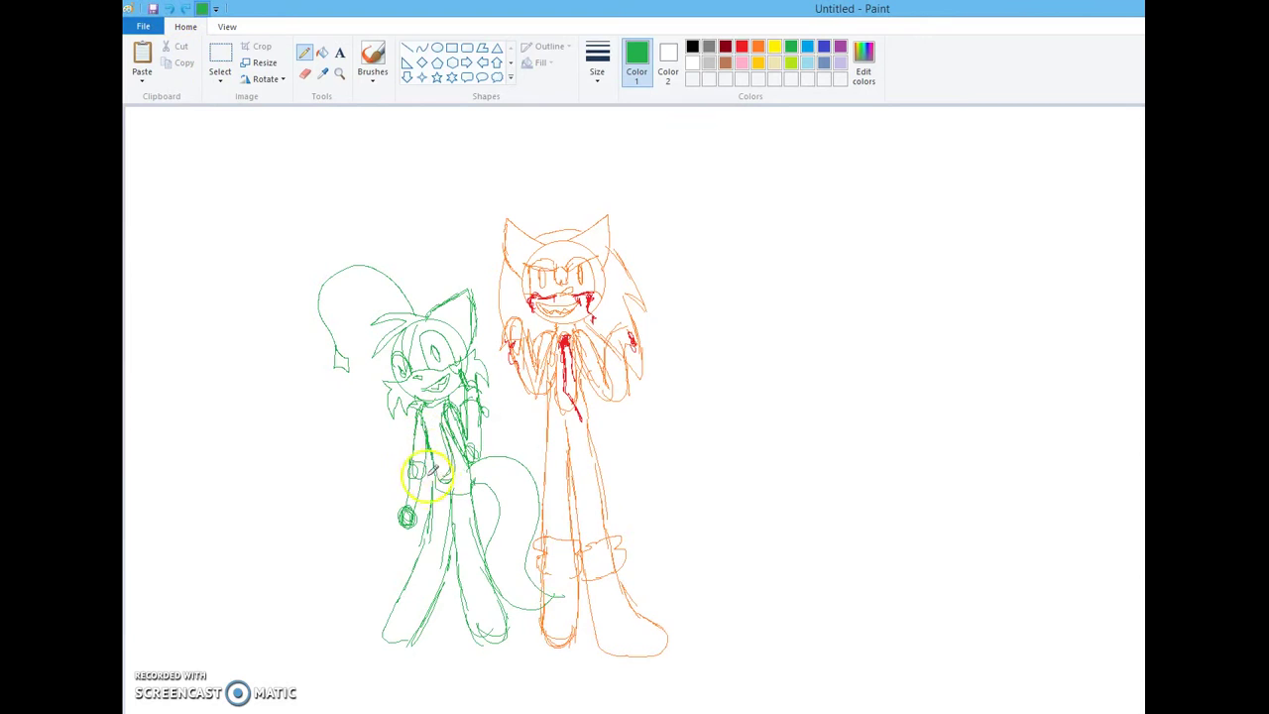
mouse_move(476, 478)
mouse_down()
mouse_move(509, 458)
mouse_move(543, 468)
mouse_move(559, 515)
mouse_move(573, 597)
mouse_up()
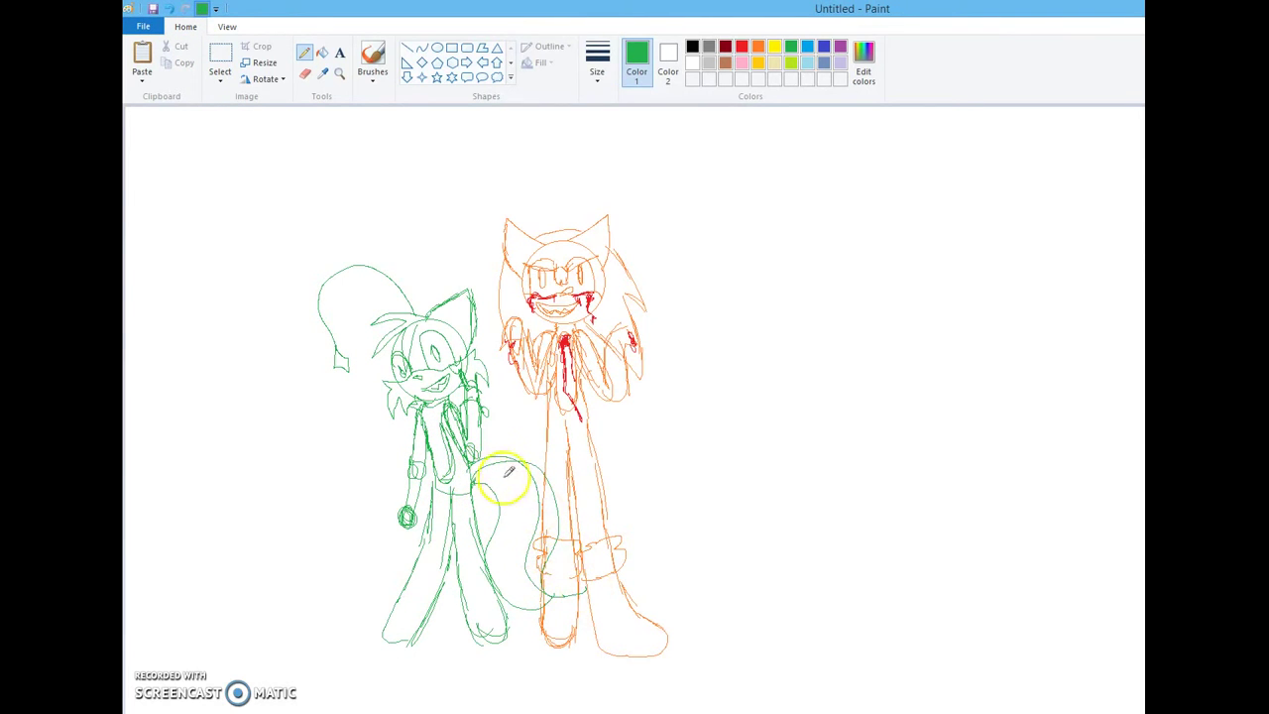
mouse_move(459, 467)
mouse_down()
mouse_move(491, 449)
mouse_move(543, 435)
mouse_move(583, 461)
mouse_move(599, 517)
mouse_move(565, 580)
mouse_up()
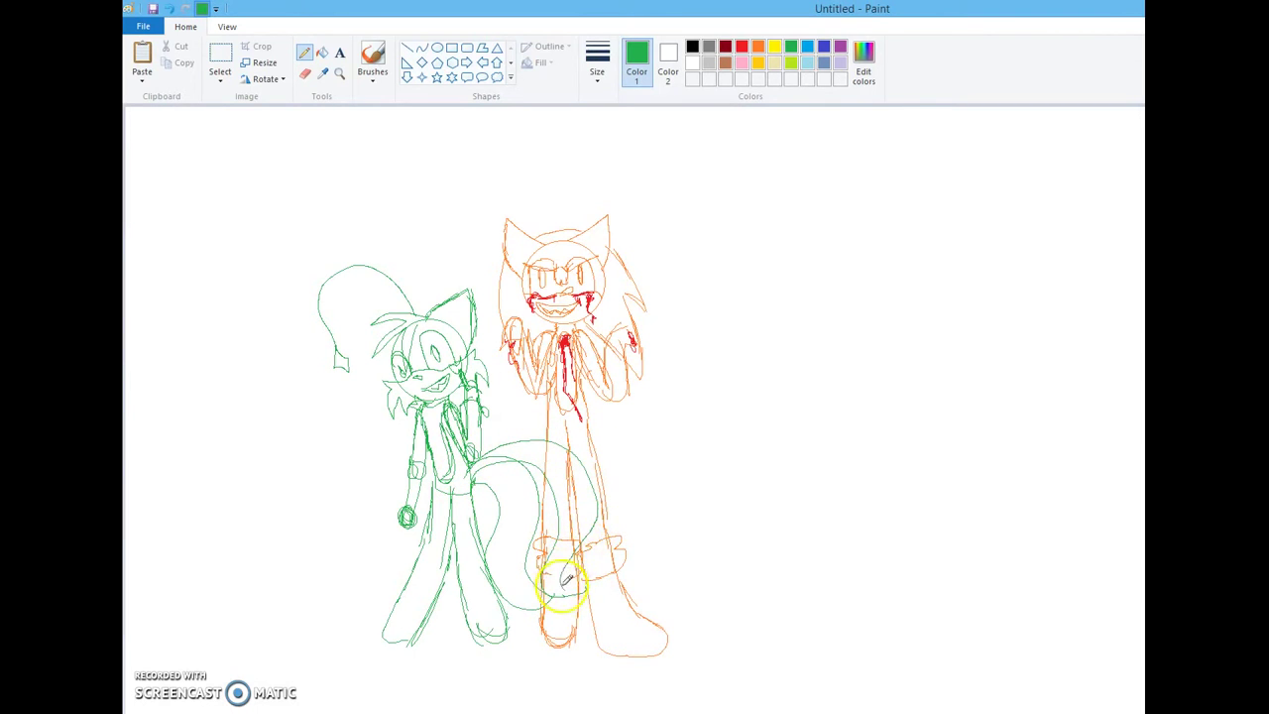
click(174, 10)
click(173, 11)
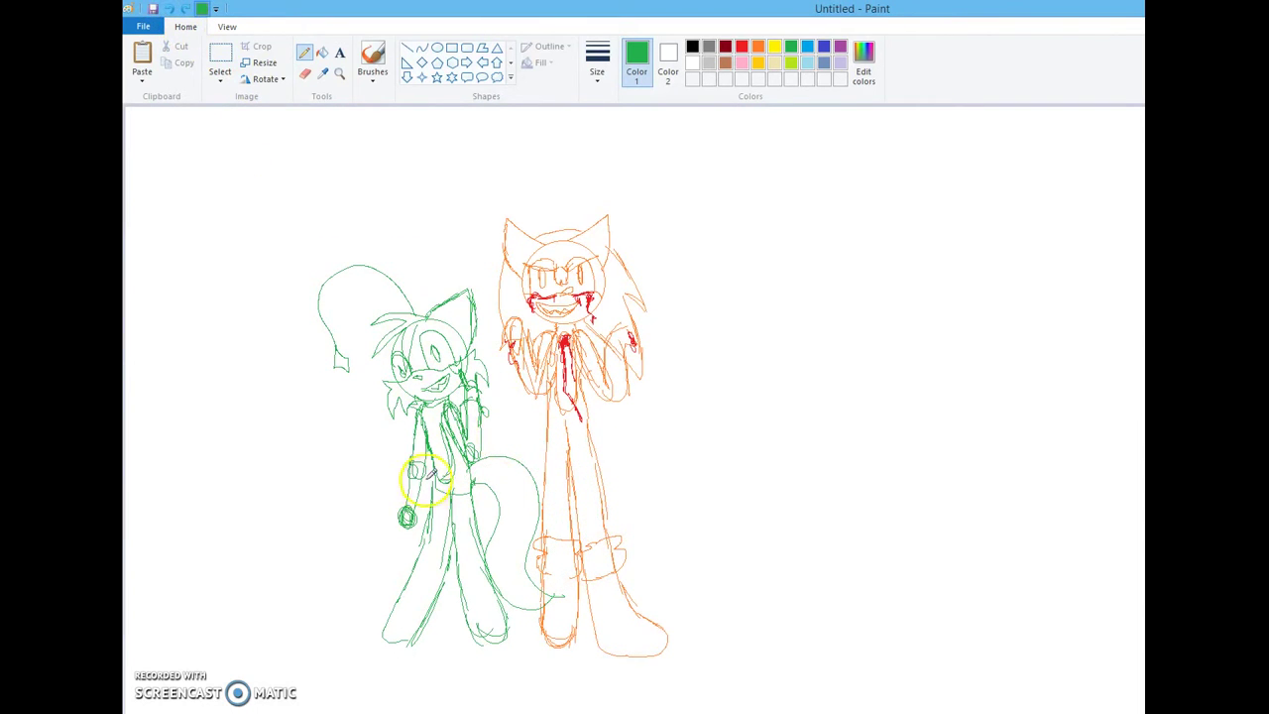
Draw a second curved tail on the green figure's other side, reworking it with the eraser, and add its second pointed ear
mouse_move(437, 470)
mouse_down()
mouse_move(368, 474)
mouse_move(339, 533)
mouse_move(368, 610)
mouse_move(347, 641)
mouse_move(386, 632)
mouse_move(399, 604)
mouse_move(398, 571)
mouse_move(376, 544)
mouse_move(381, 511)
mouse_move(439, 485)
mouse_move(365, 467)
mouse_move(327, 531)
mouse_move(369, 588)
mouse_move(360, 643)
mouse_move(393, 621)
mouse_move(381, 550)
mouse_move(440, 475)
mouse_move(407, 482)
mouse_move(416, 462)
mouse_move(357, 480)
mouse_move(382, 540)
mouse_move(375, 618)
mouse_up()
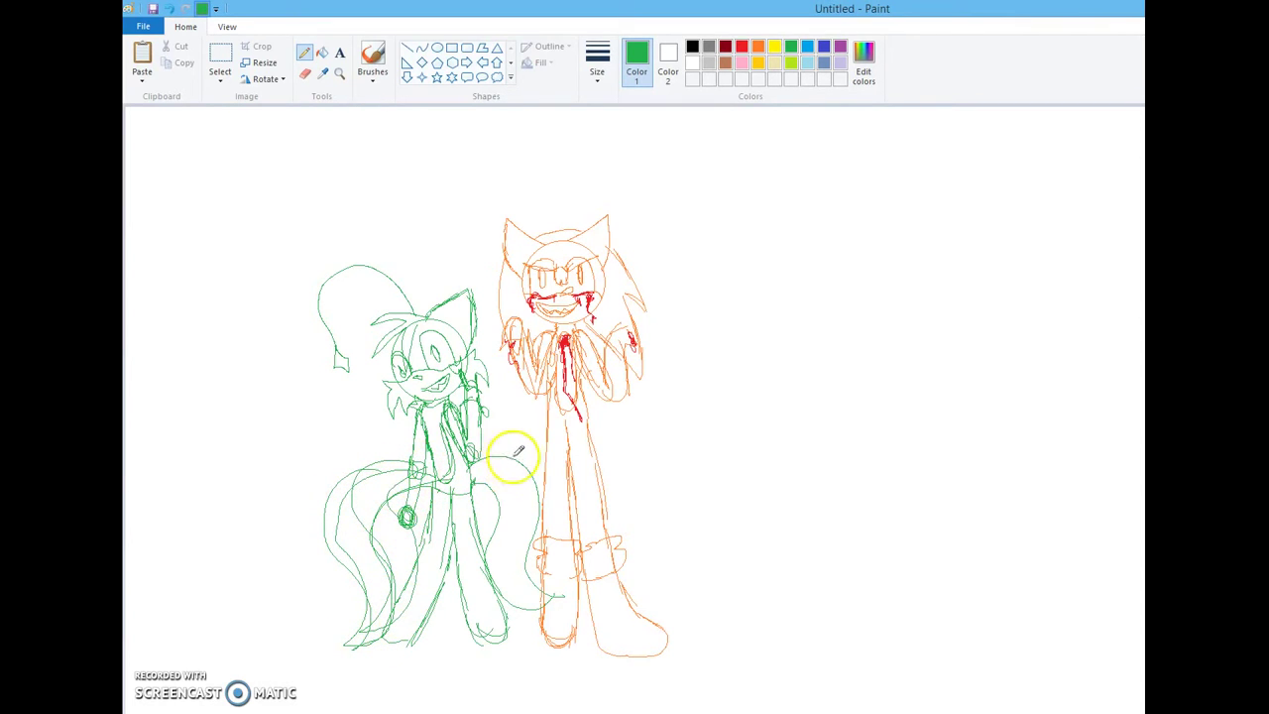
click(306, 75)
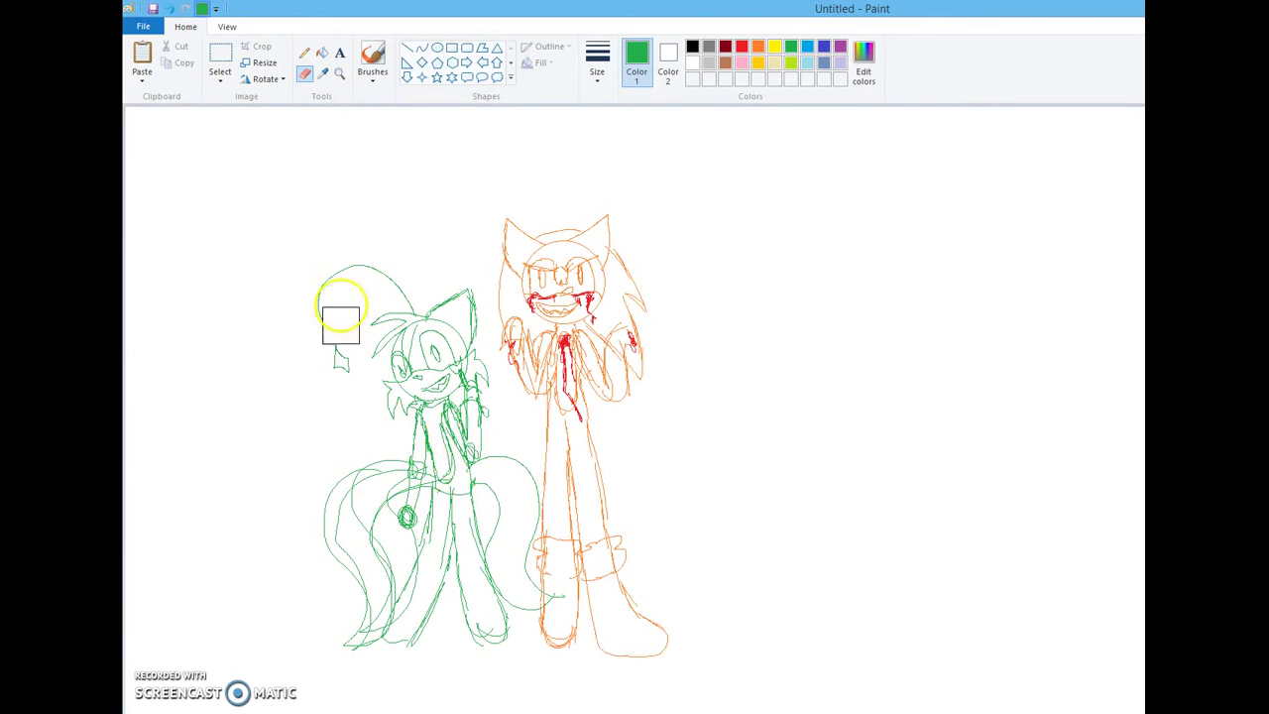
mouse_move(368, 423)
mouse_down()
mouse_move(332, 531)
mouse_move(320, 528)
mouse_move(354, 530)
mouse_move(376, 455)
mouse_move(391, 476)
mouse_move(355, 571)
mouse_move(366, 603)
mouse_move(381, 555)
mouse_move(378, 569)
mouse_move(275, 188)
mouse_move(417, 561)
mouse_move(445, 546)
mouse_move(430, 480)
mouse_move(360, 509)
mouse_move(351, 563)
mouse_move(383, 652)
mouse_move(410, 627)
mouse_move(407, 520)
mouse_up()
click(304, 55)
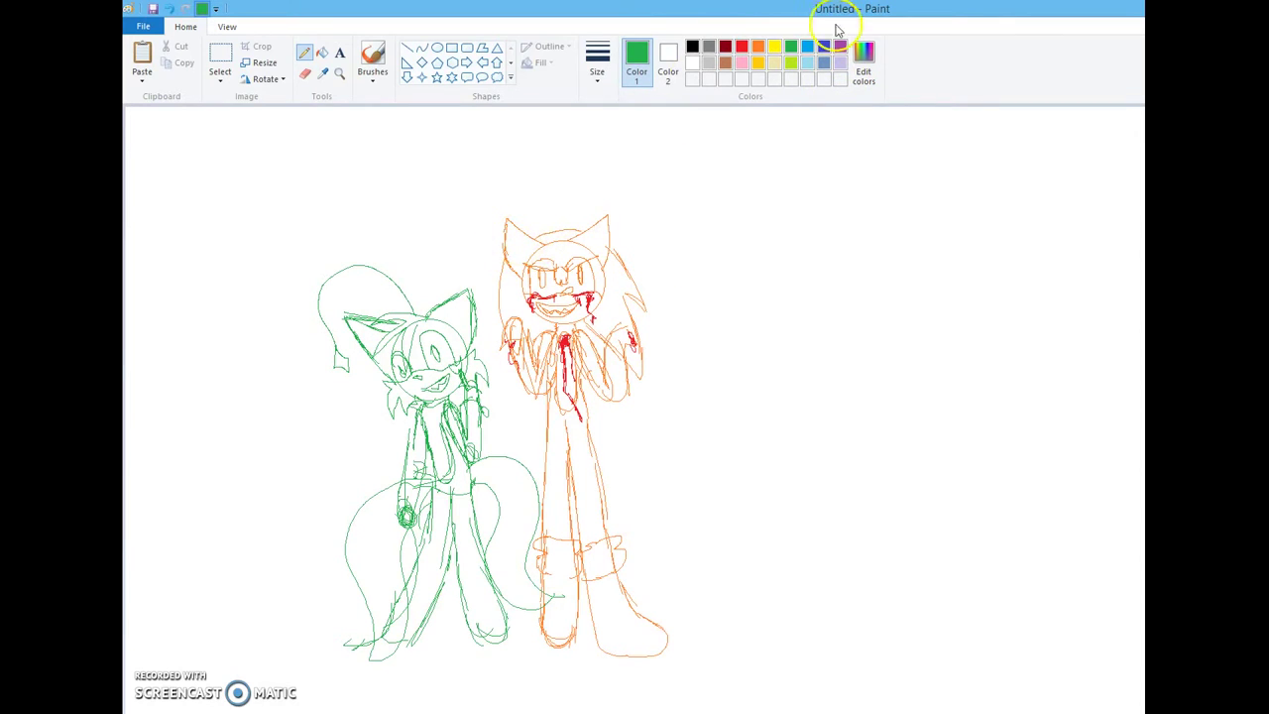
Pencil inner ear lines in orange inside both of the orange figure's pointed ears
click(758, 47)
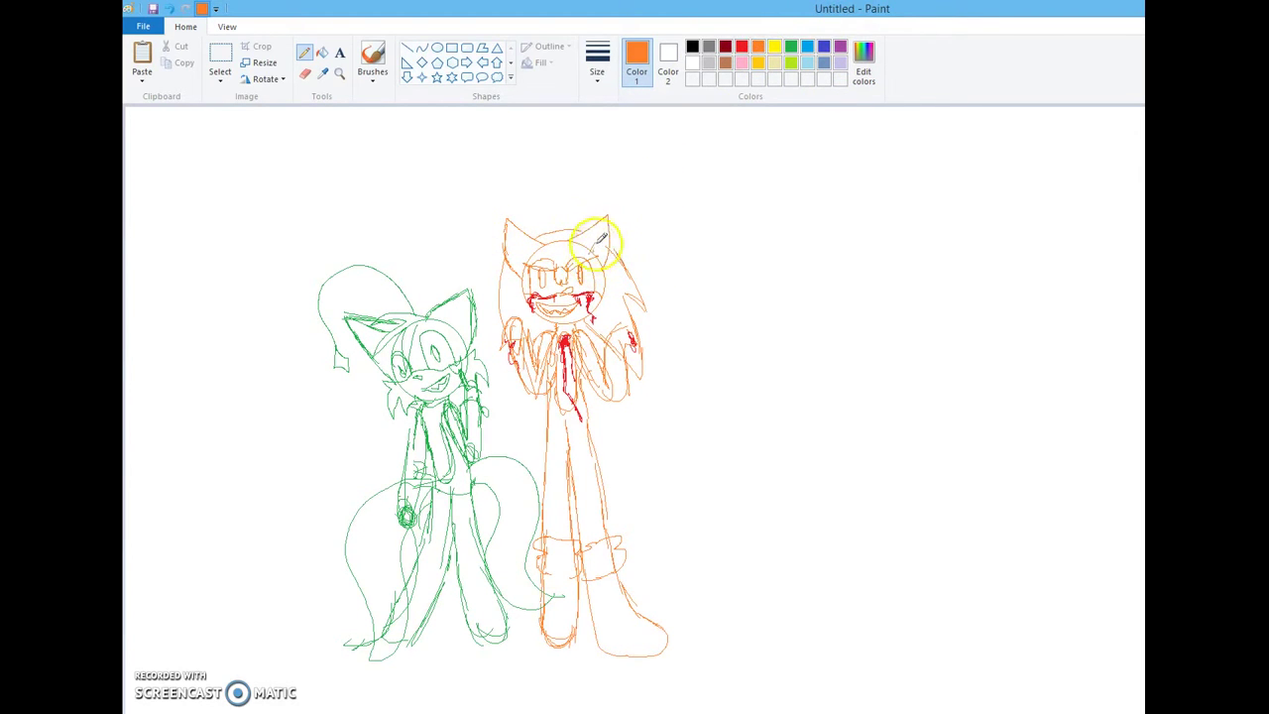
mouse_move(512, 227)
mouse_down()
mouse_move(504, 249)
mouse_move(510, 227)
mouse_move(506, 238)
mouse_move(601, 250)
mouse_up()
drag(656, 282, 634, 278)
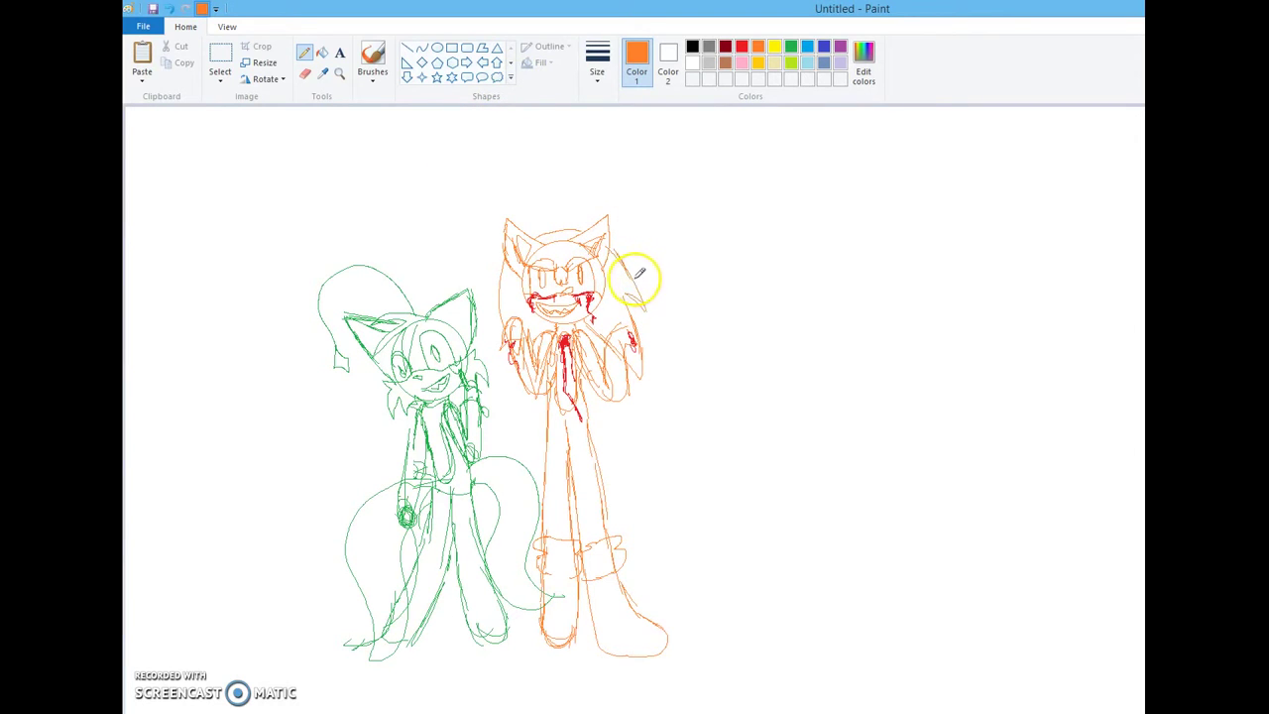
Pencil black outlines over the orange figure's angry eyes and both pointed ears, redoing the outer edge of one ear
click(692, 48)
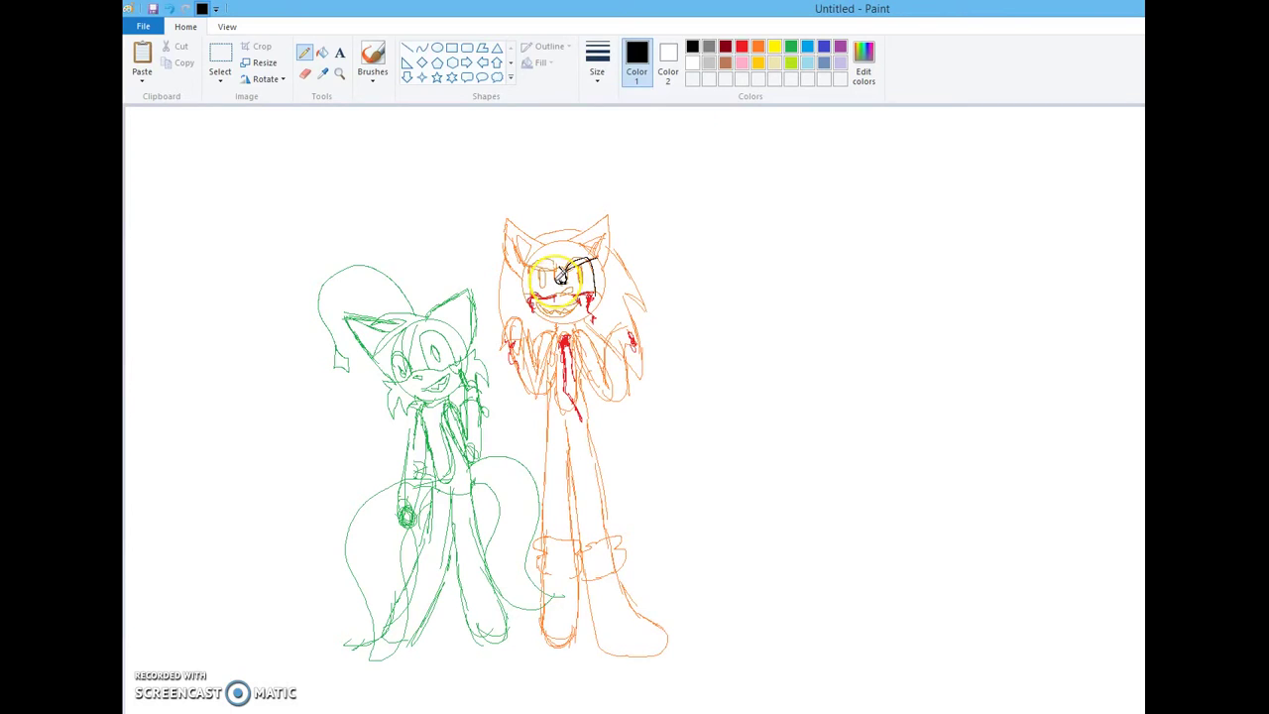
mouse_move(540, 260)
mouse_down()
mouse_move(532, 295)
mouse_move(544, 271)
mouse_move(524, 267)
mouse_up()
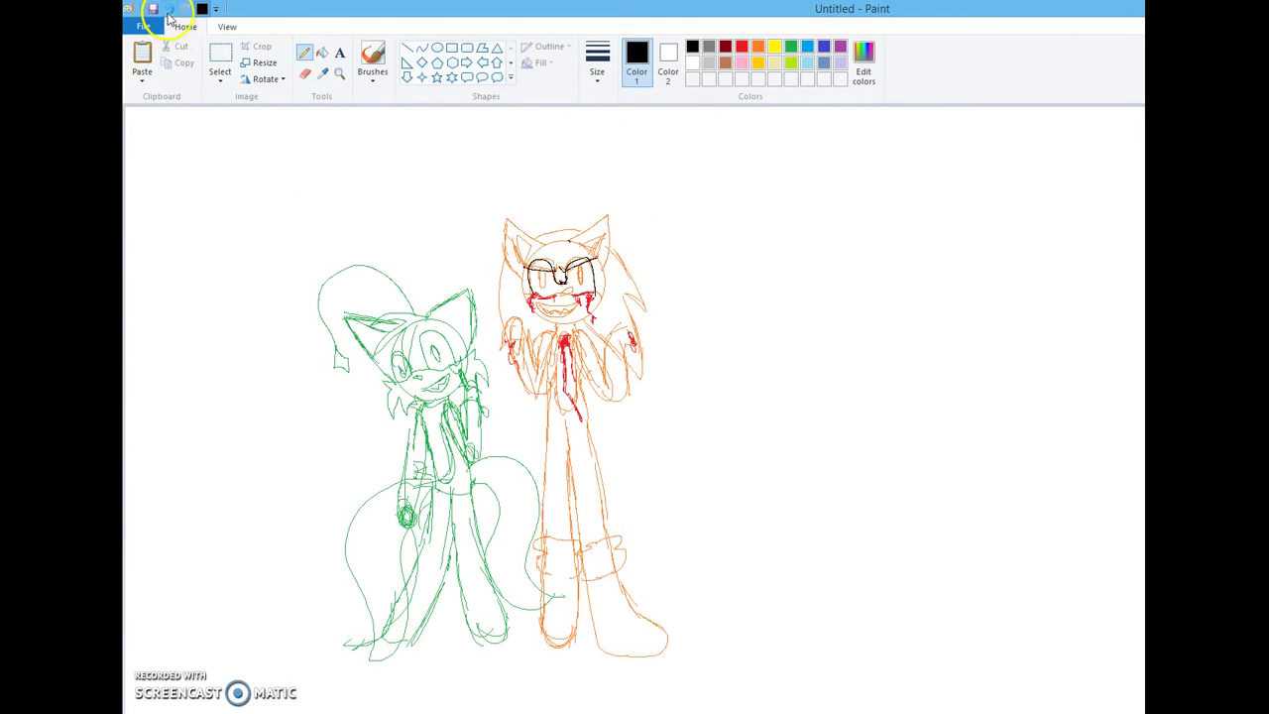
mouse_move(567, 239)
mouse_down()
mouse_move(613, 213)
mouse_move(607, 260)
mouse_up()
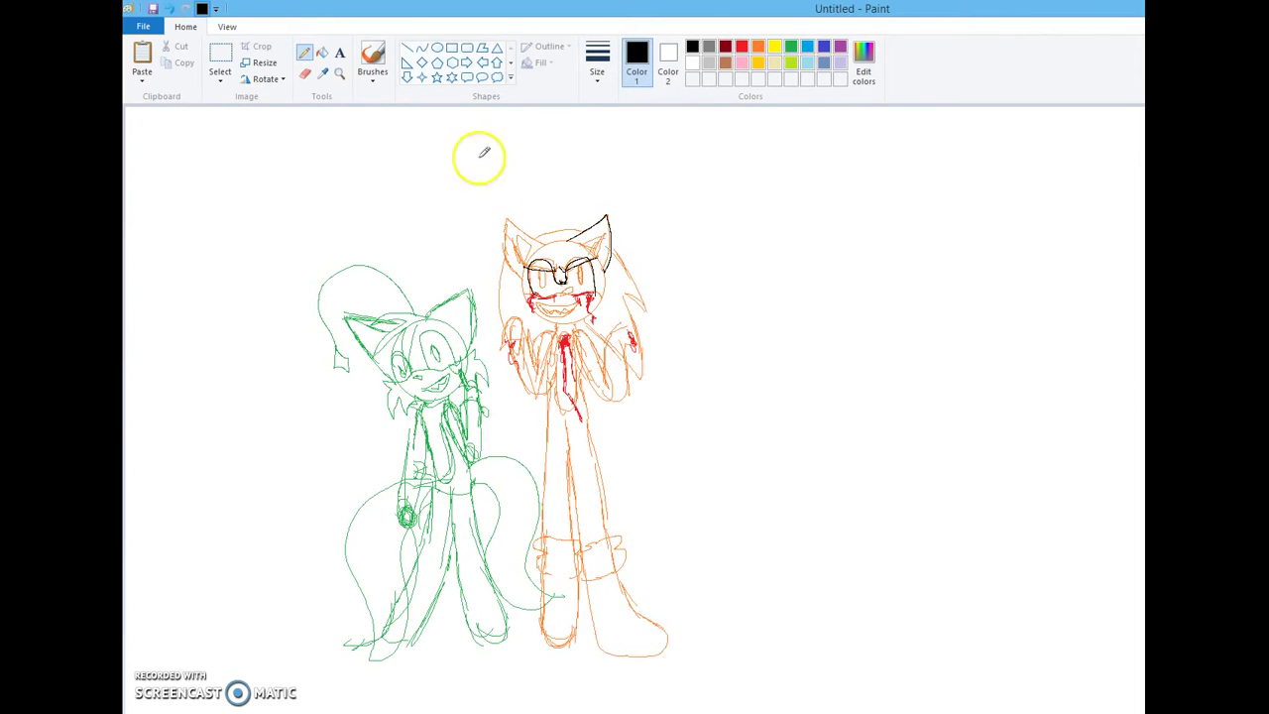
mouse_move(508, 219)
mouse_down()
mouse_move(546, 244)
mouse_move(508, 241)
mouse_move(524, 260)
mouse_up()
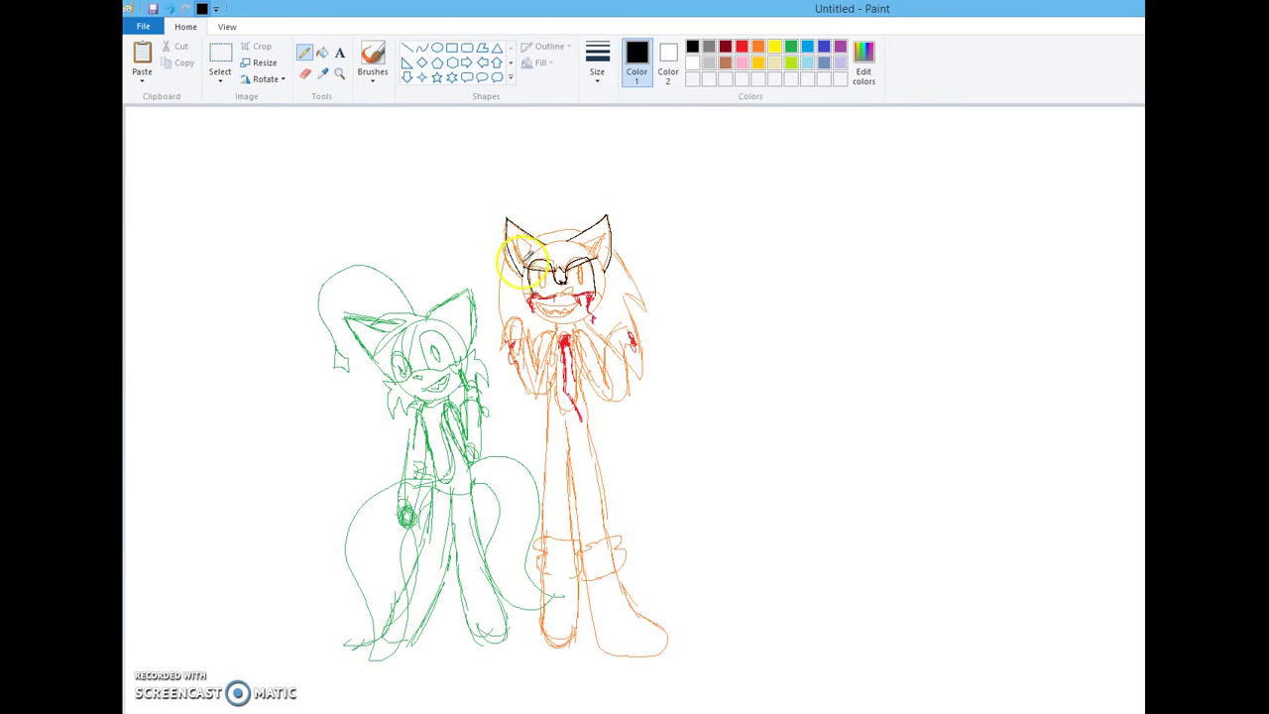
key(ctrl+z)
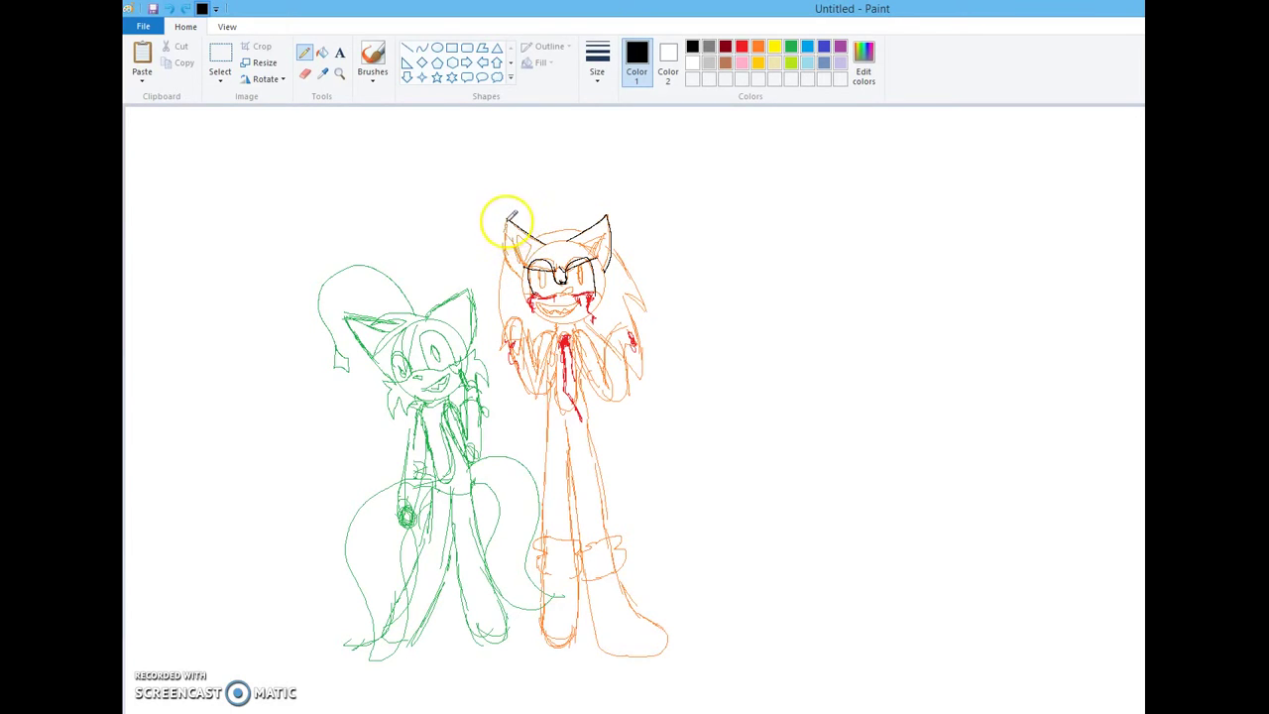
drag(508, 218, 523, 275)
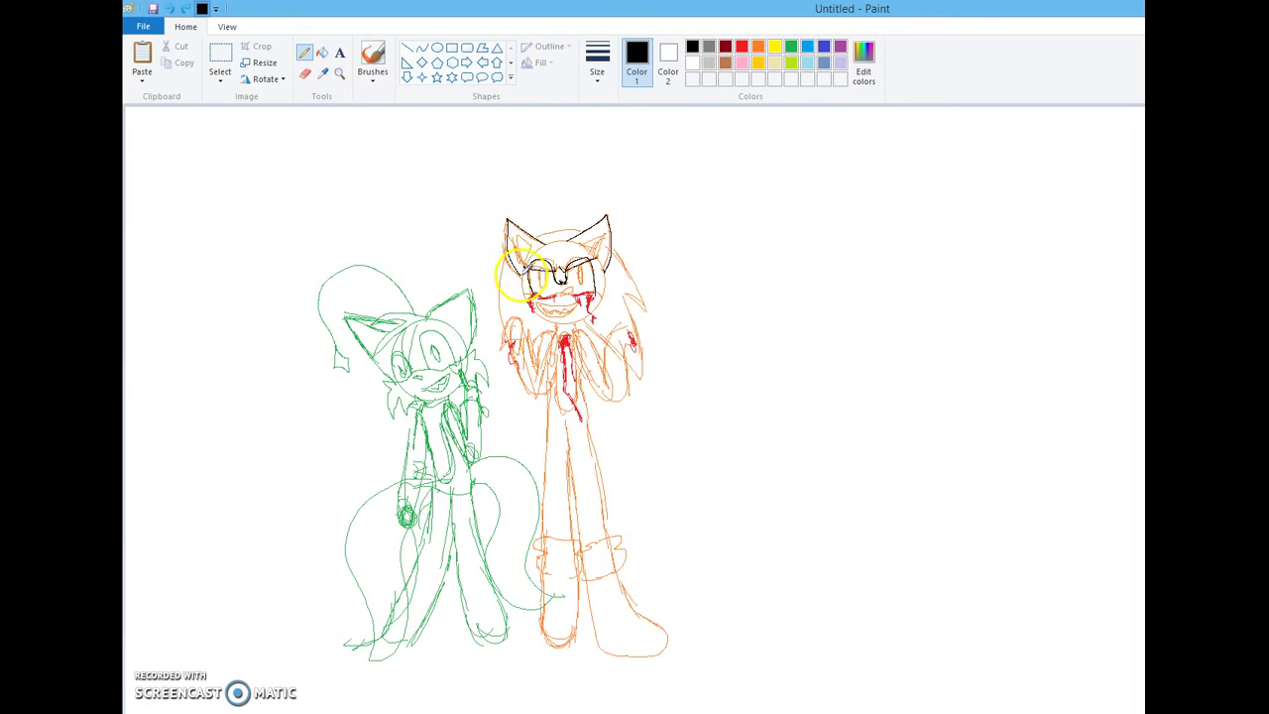
key(ctrl+z)
drag(509, 216, 527, 285)
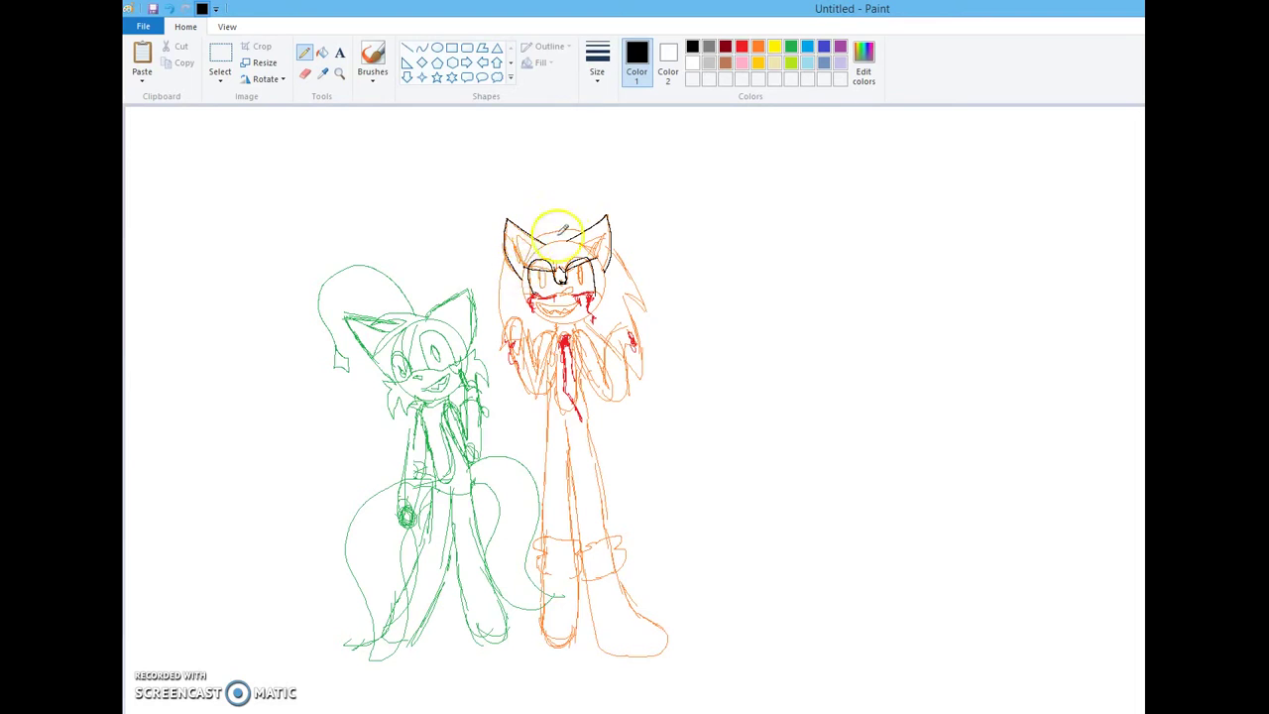
Trace the crown of the orange figure's head and the quills hanging on both sides of it in black
drag(583, 232, 538, 237)
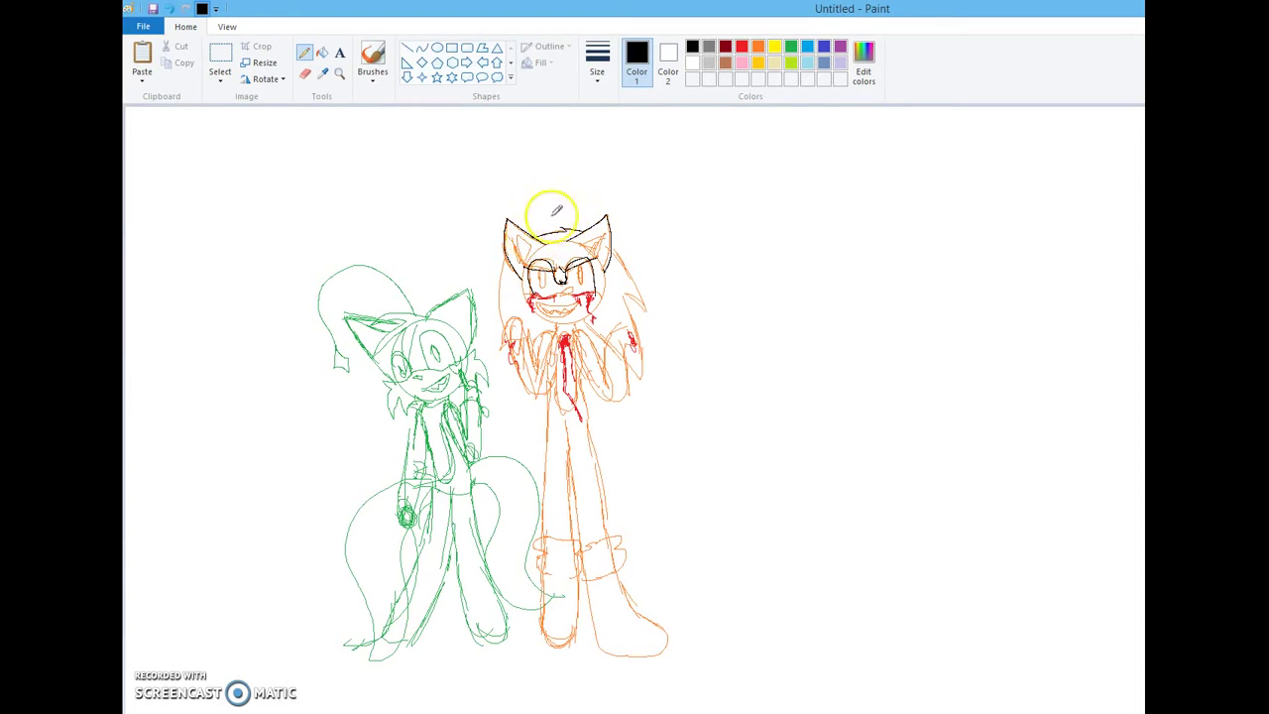
mouse_move(505, 261)
mouse_down()
mouse_move(494, 297)
mouse_move(504, 347)
mouse_up()
mouse_move(619, 250)
mouse_down()
mouse_move(662, 312)
mouse_move(637, 294)
mouse_move(652, 372)
mouse_up()
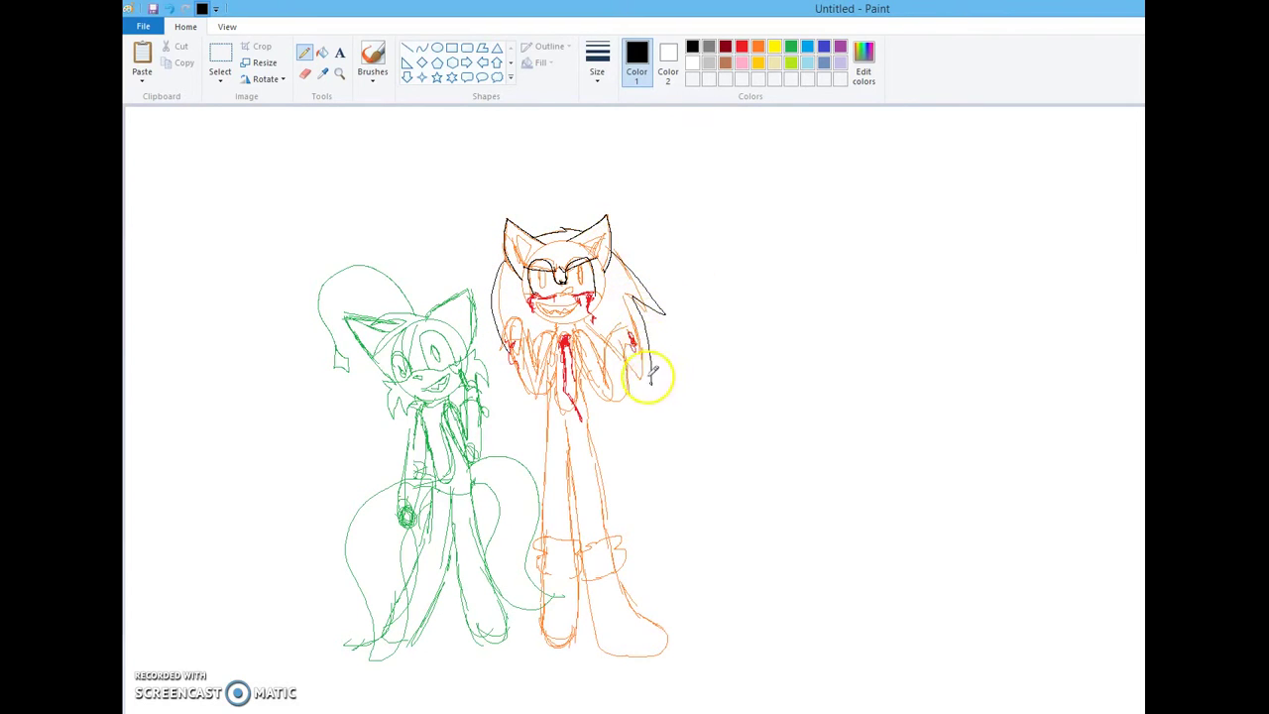
Outline the orange figure's neck, chest patch, both bent arms and raised hands in black, redoing the first arm stroke
mouse_move(573, 319)
mouse_down()
mouse_move(654, 402)
mouse_move(653, 357)
mouse_up()
key(ctrl+z)
drag(585, 319, 650, 382)
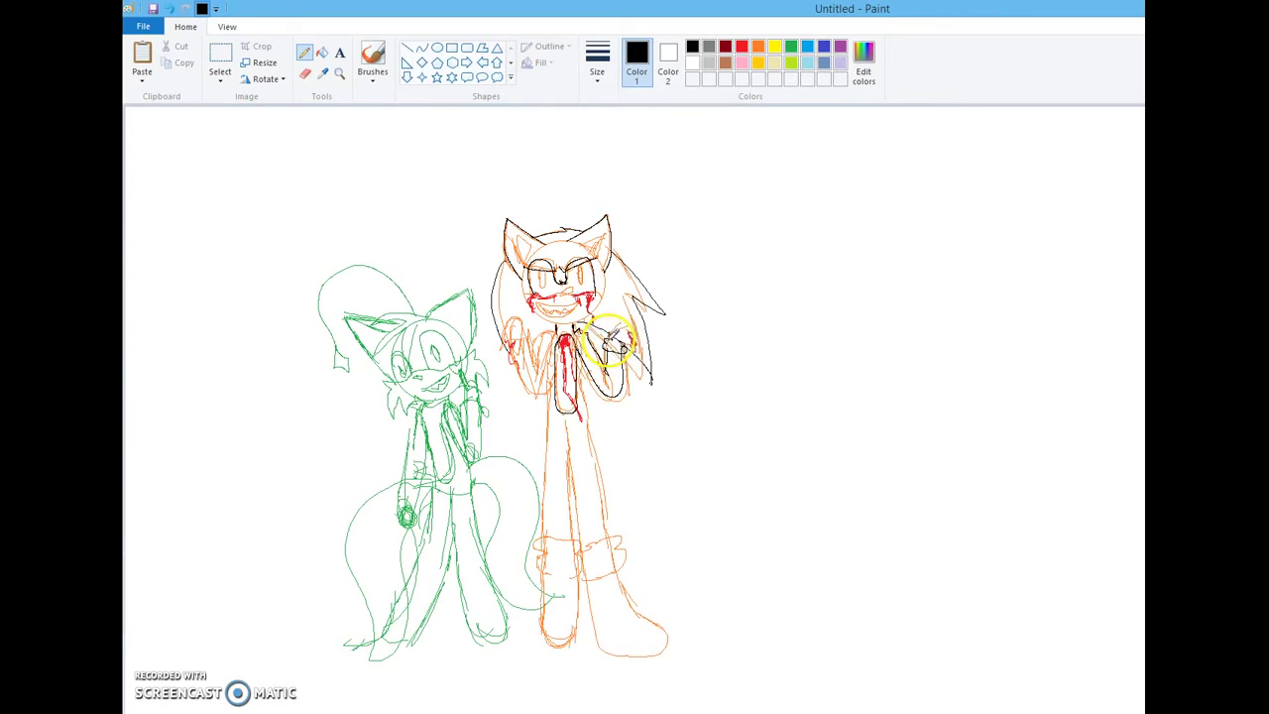
mouse_move(631, 320)
mouse_down()
mouse_move(639, 337)
mouse_move(623, 343)
mouse_up()
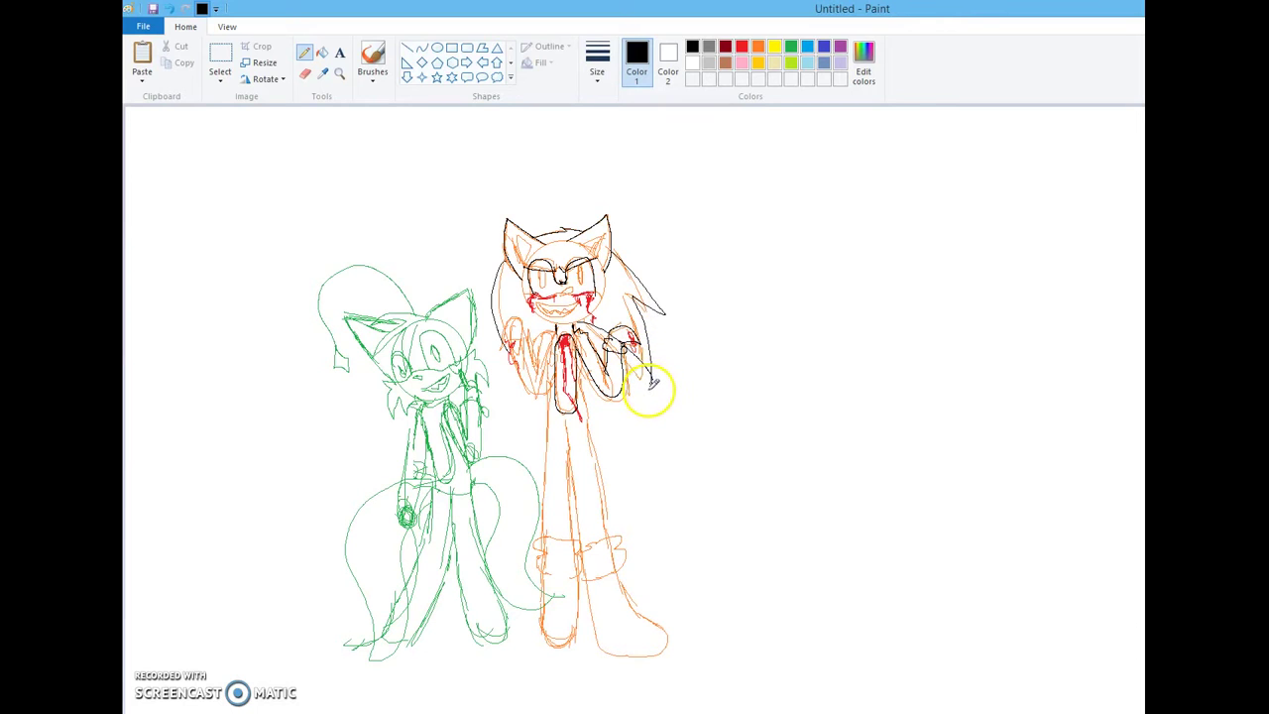
drag(636, 362, 624, 329)
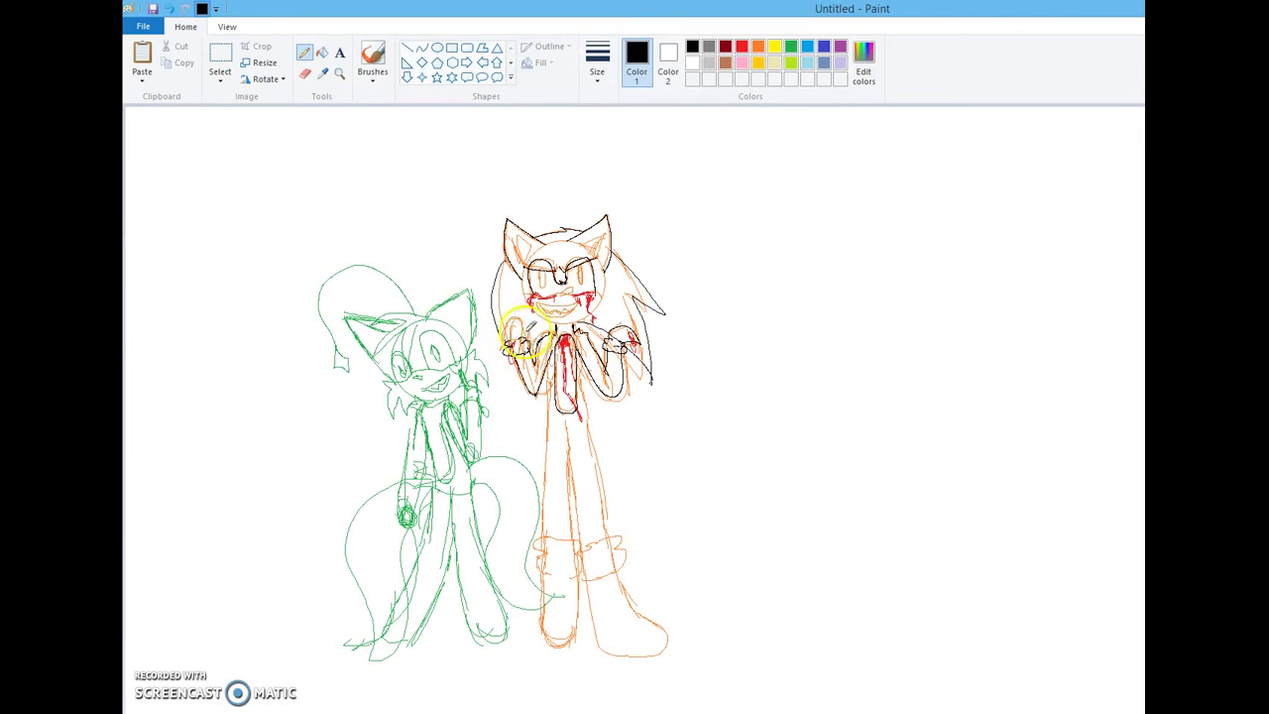
mouse_move(505, 341)
mouse_down()
mouse_move(506, 318)
mouse_move(524, 337)
mouse_up()
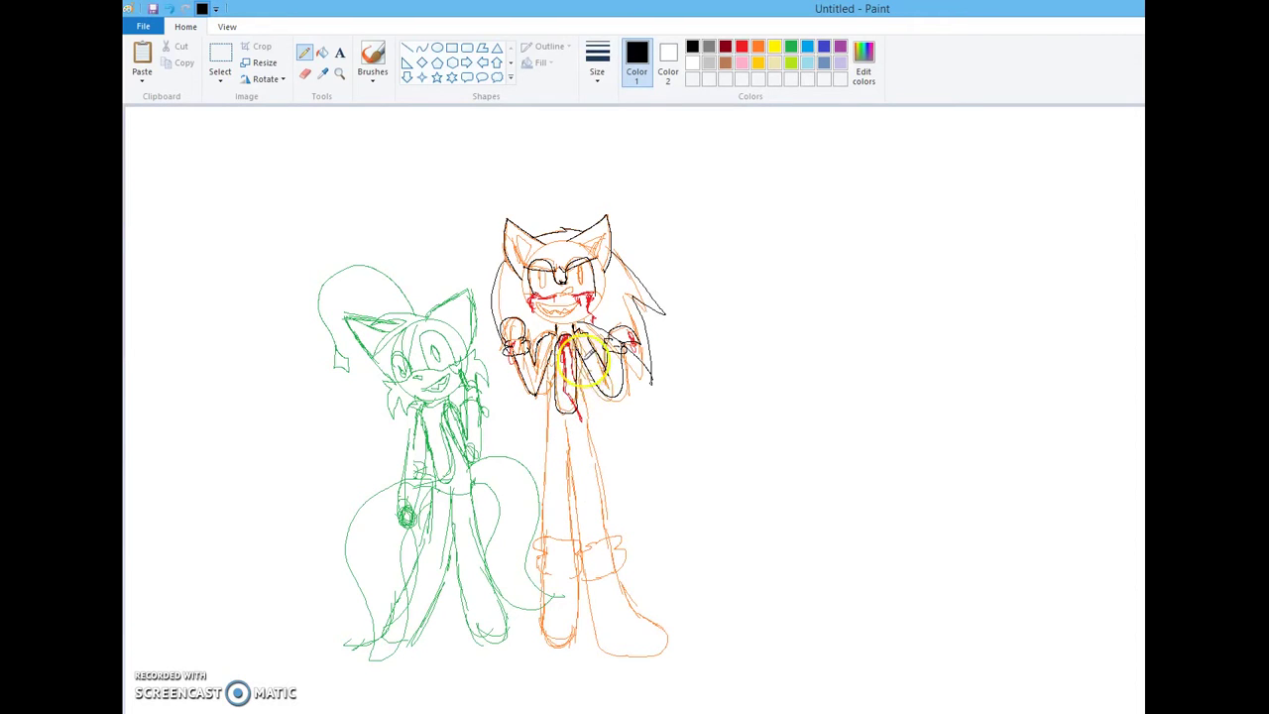
Trace the orange figure's two long legs down to the ankle cuffs in black and add a short tail at the hip
drag(582, 410, 607, 492)
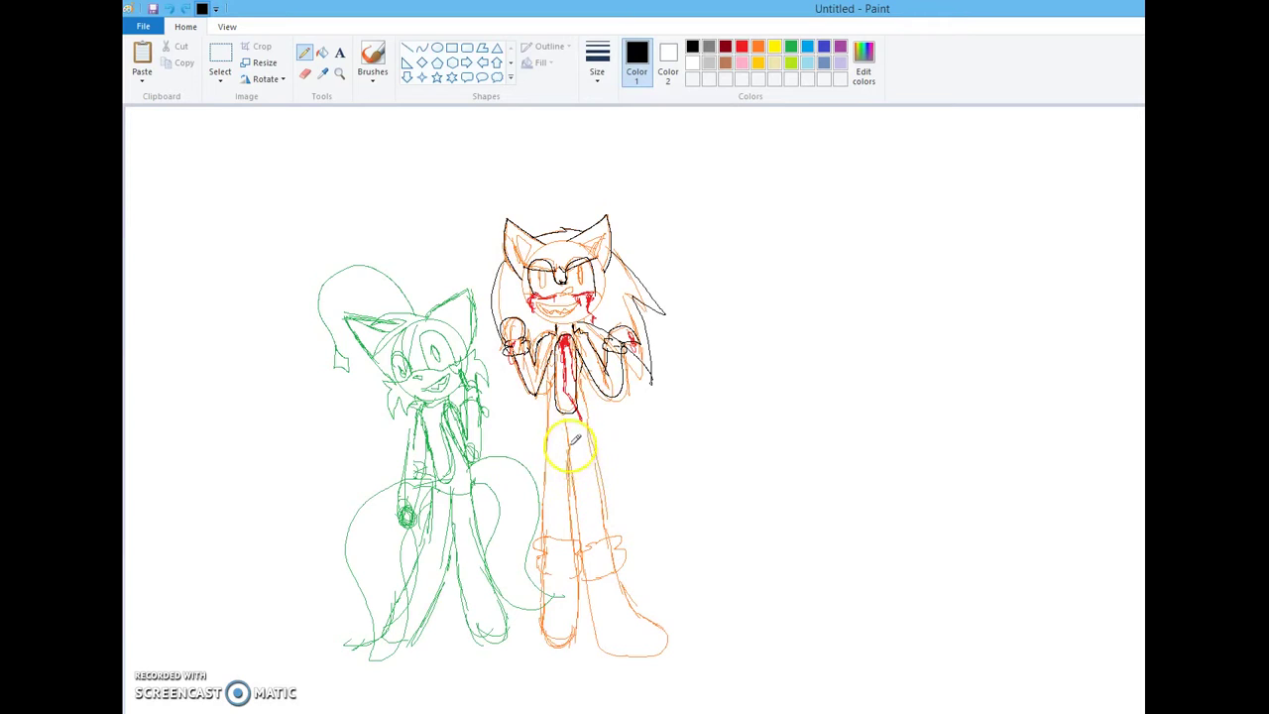
drag(571, 425, 585, 551)
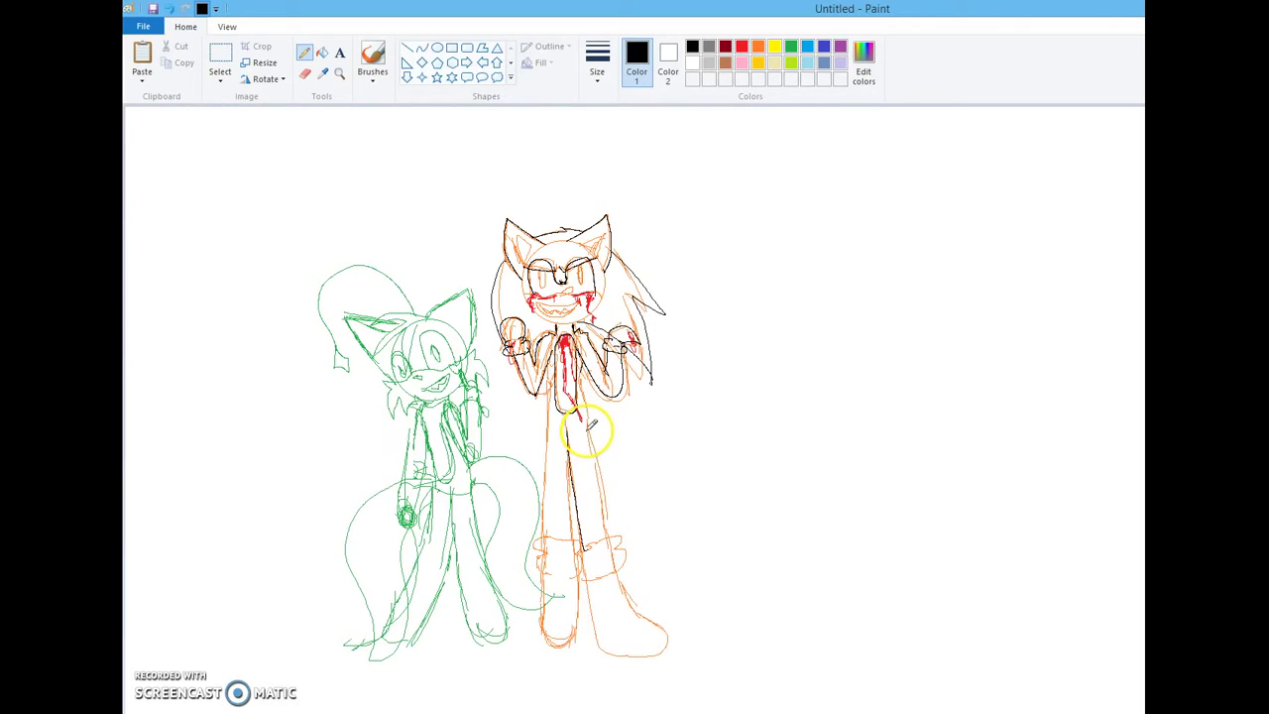
drag(587, 428, 605, 542)
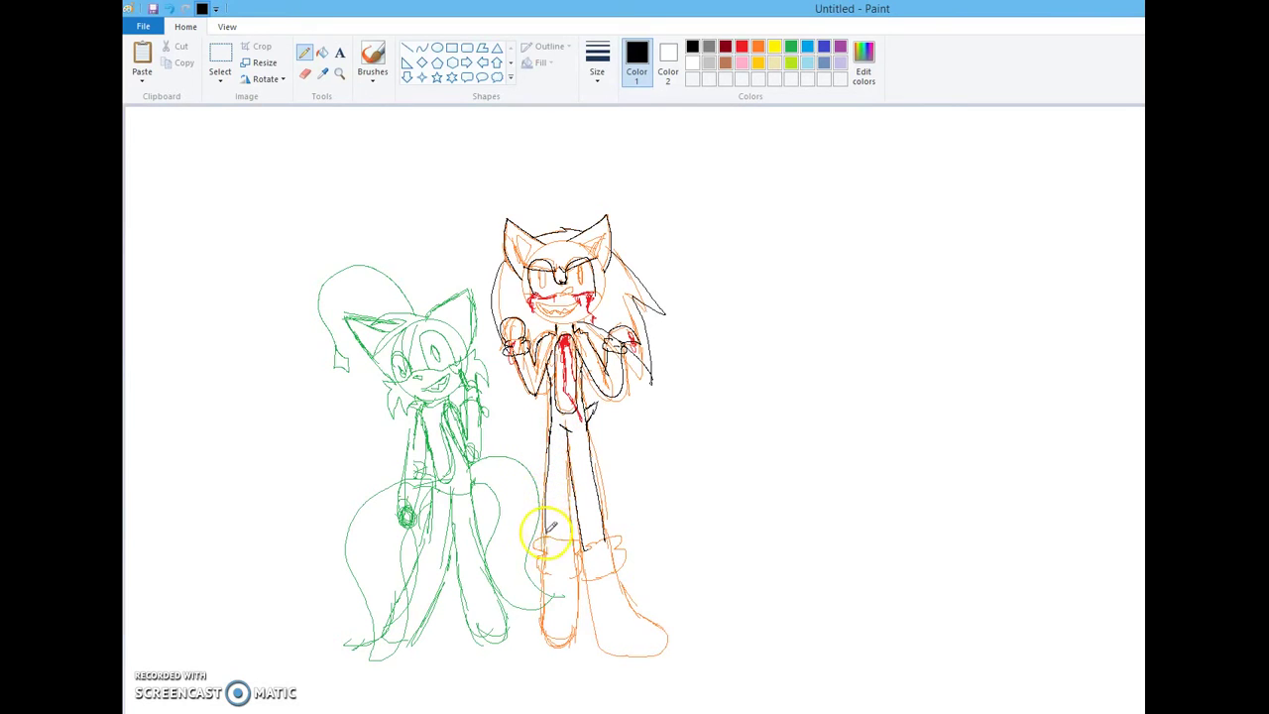
drag(565, 443, 565, 496)
key(ctrl+z)
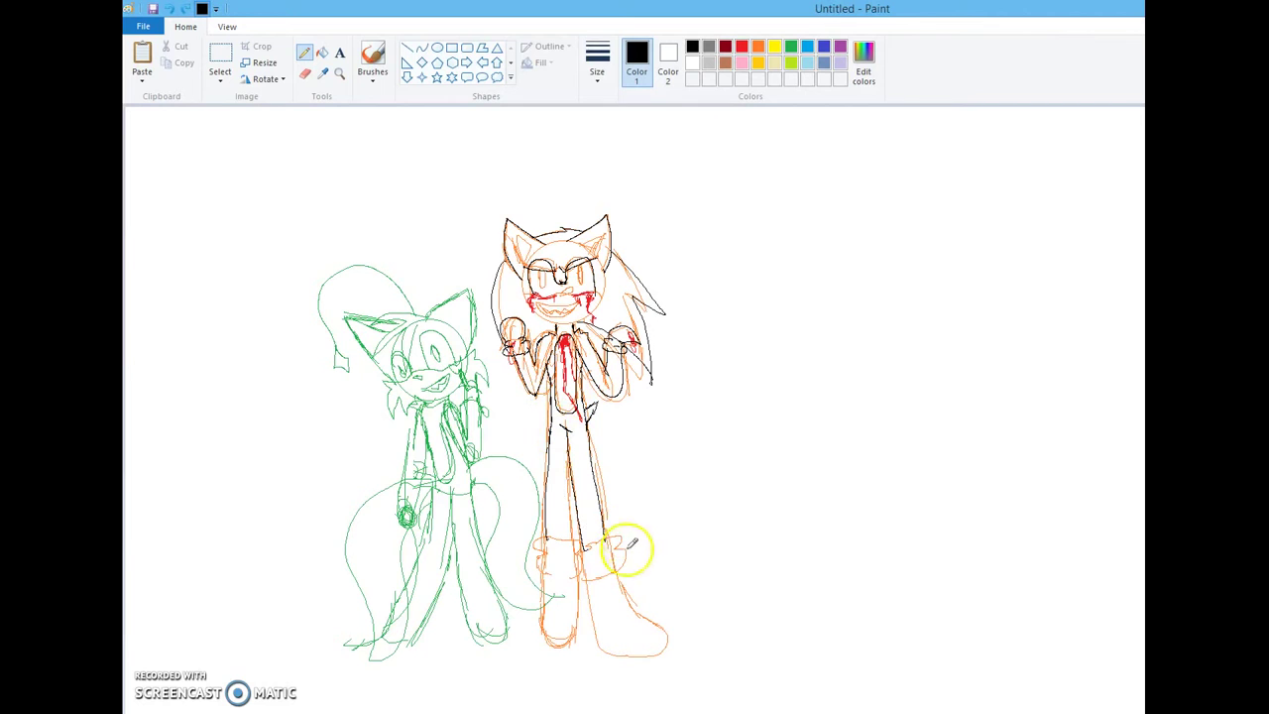
drag(568, 539, 569, 504)
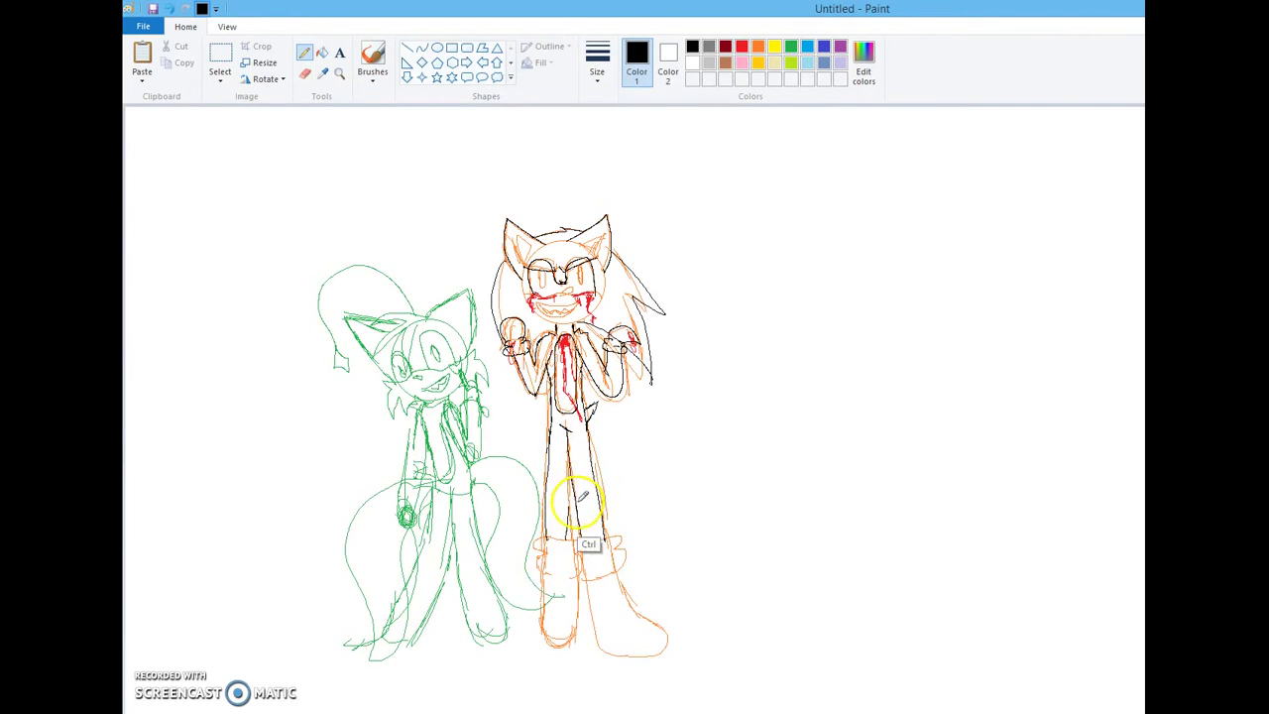
key(ctrl+a)
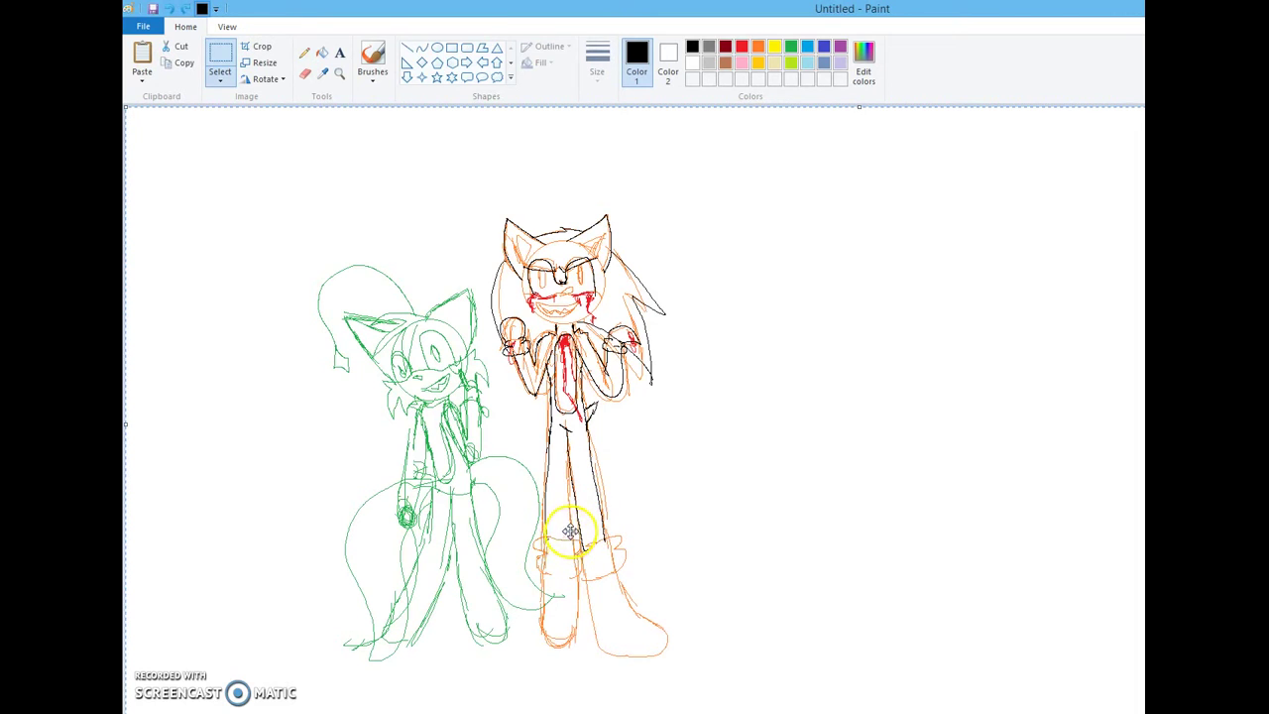
click(305, 54)
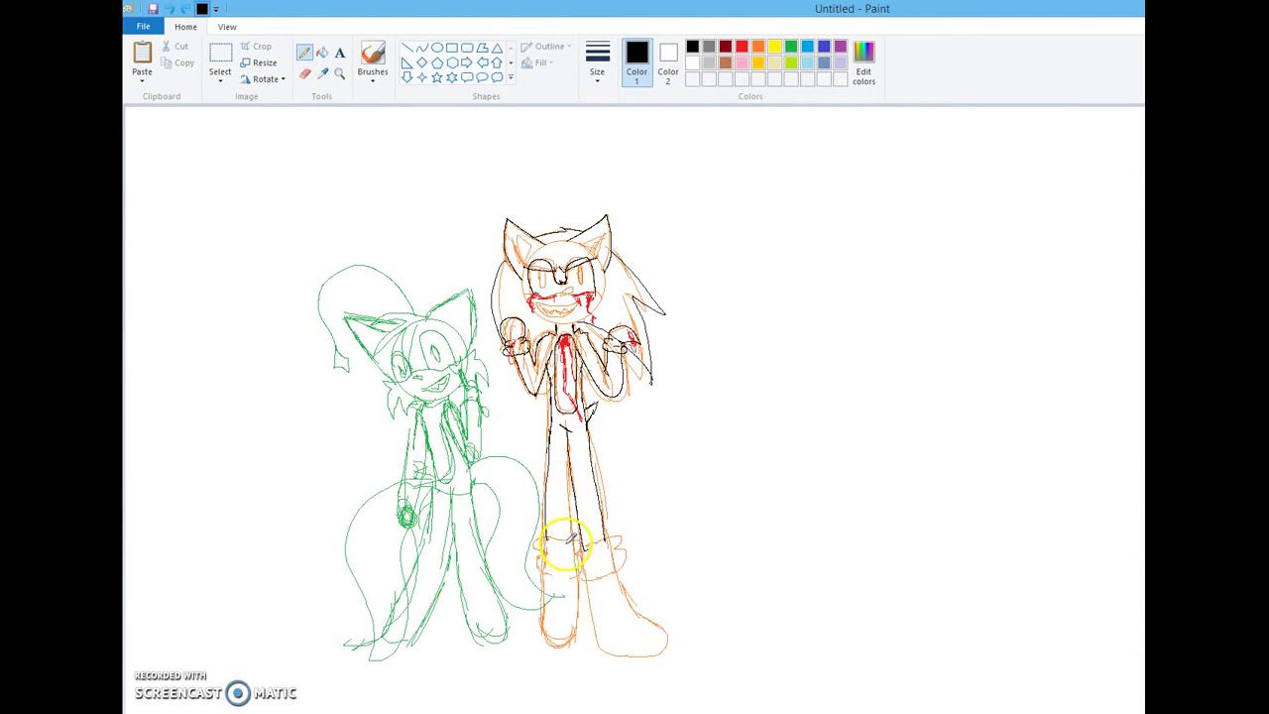
drag(571, 535, 566, 428)
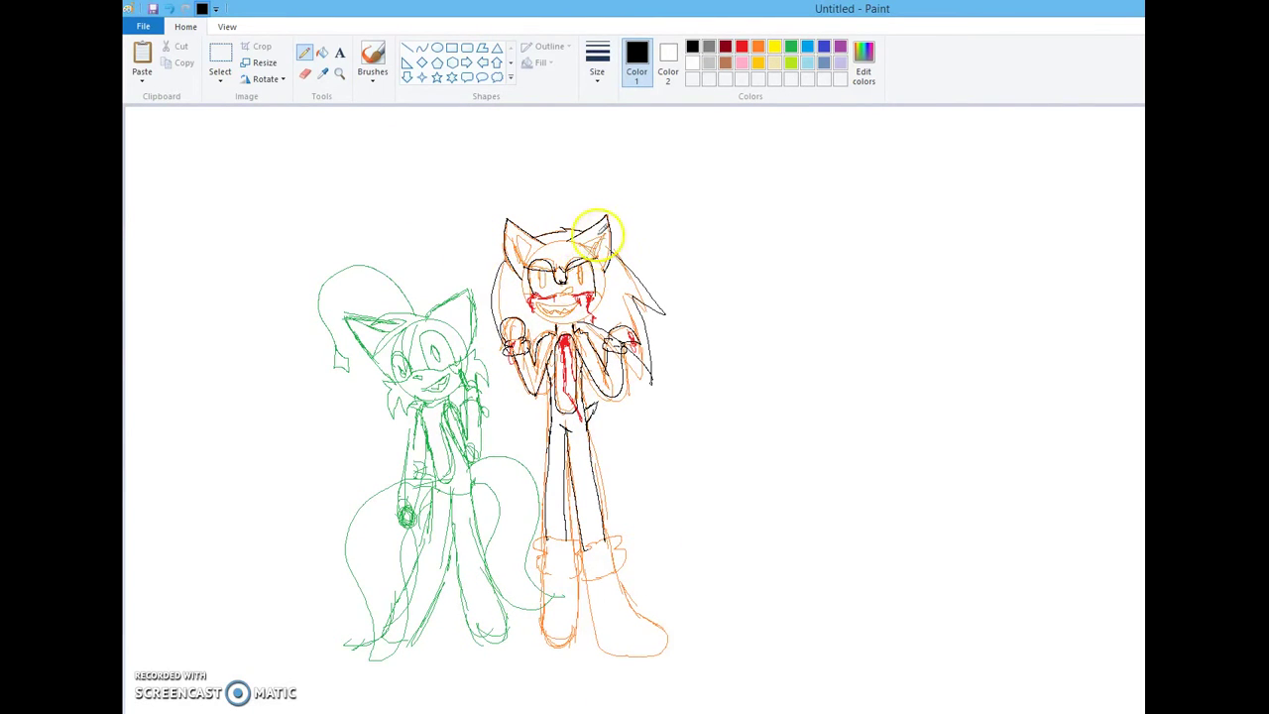
Outline the orange figure's inner ears and muzzle in black, and draw its ankle cuffs and shoes with straps and buckles
mouse_move(581, 245)
mouse_down()
mouse_move(604, 235)
mouse_move(598, 255)
mouse_move(585, 248)
mouse_move(599, 259)
mouse_up()
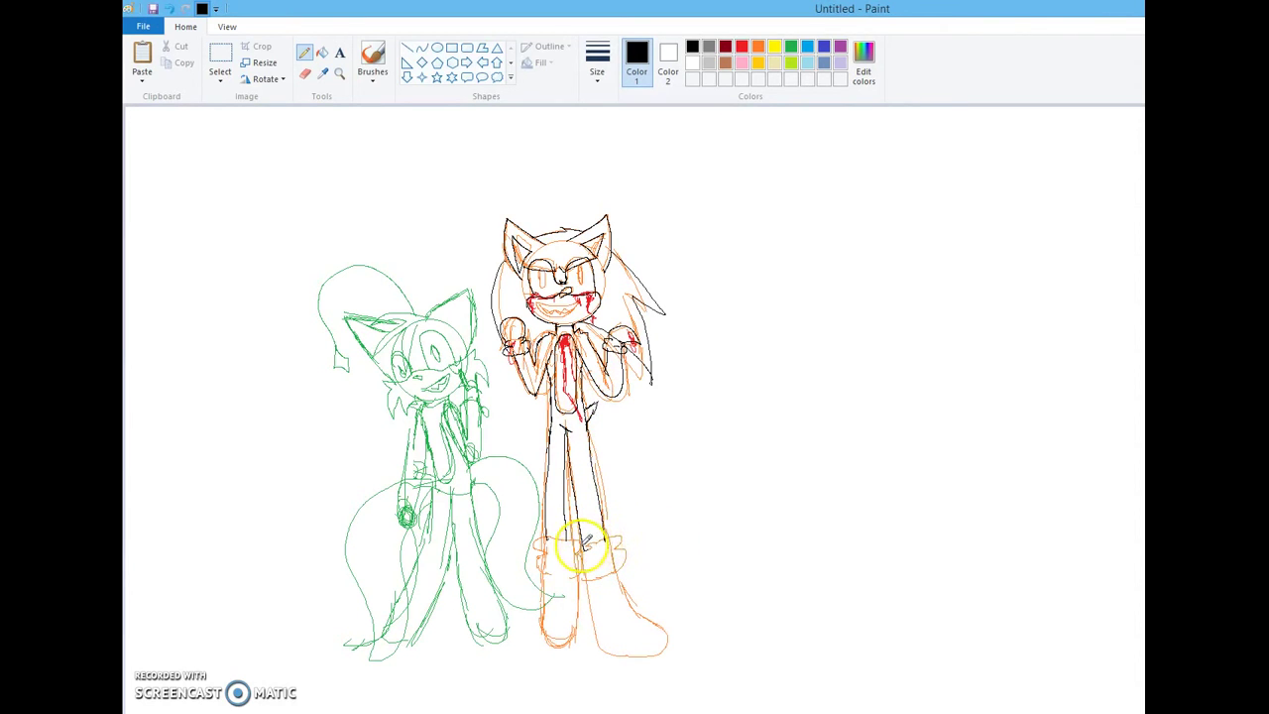
mouse_move(620, 536)
mouse_down()
mouse_move(610, 548)
mouse_move(624, 555)
mouse_up()
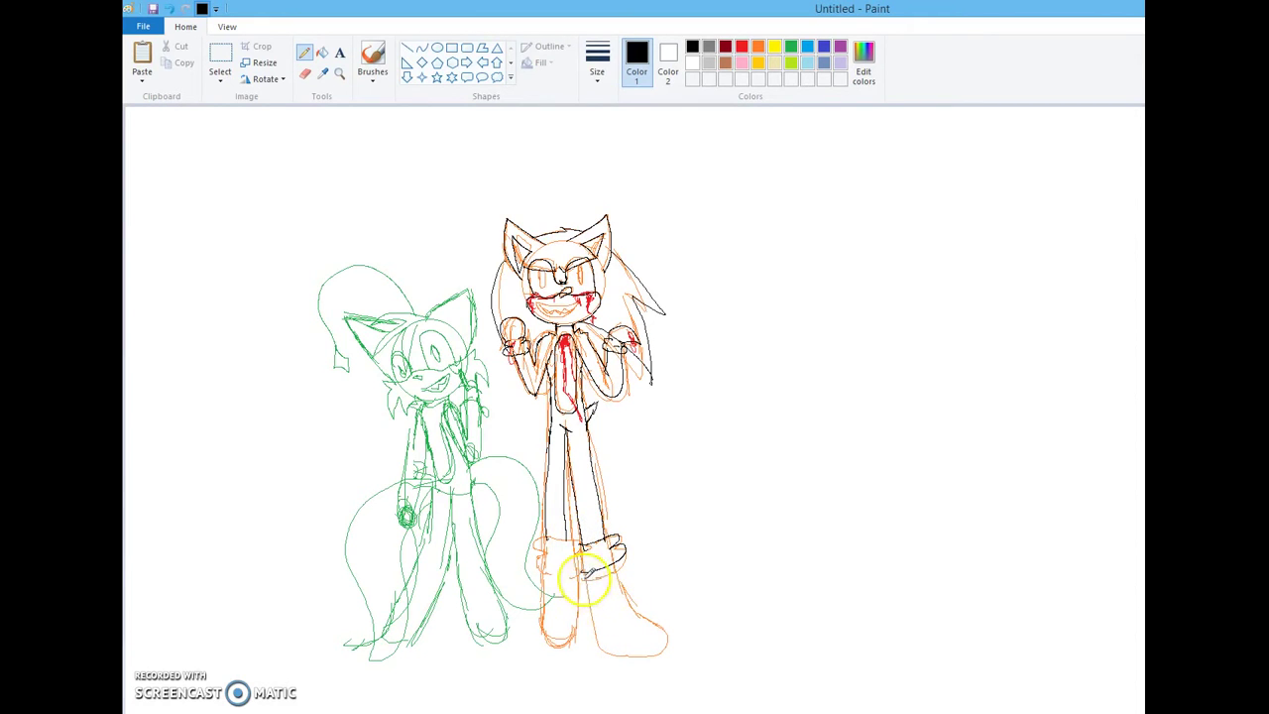
mouse_move(585, 575)
mouse_down()
mouse_move(590, 623)
mouse_move(634, 628)
mouse_up()
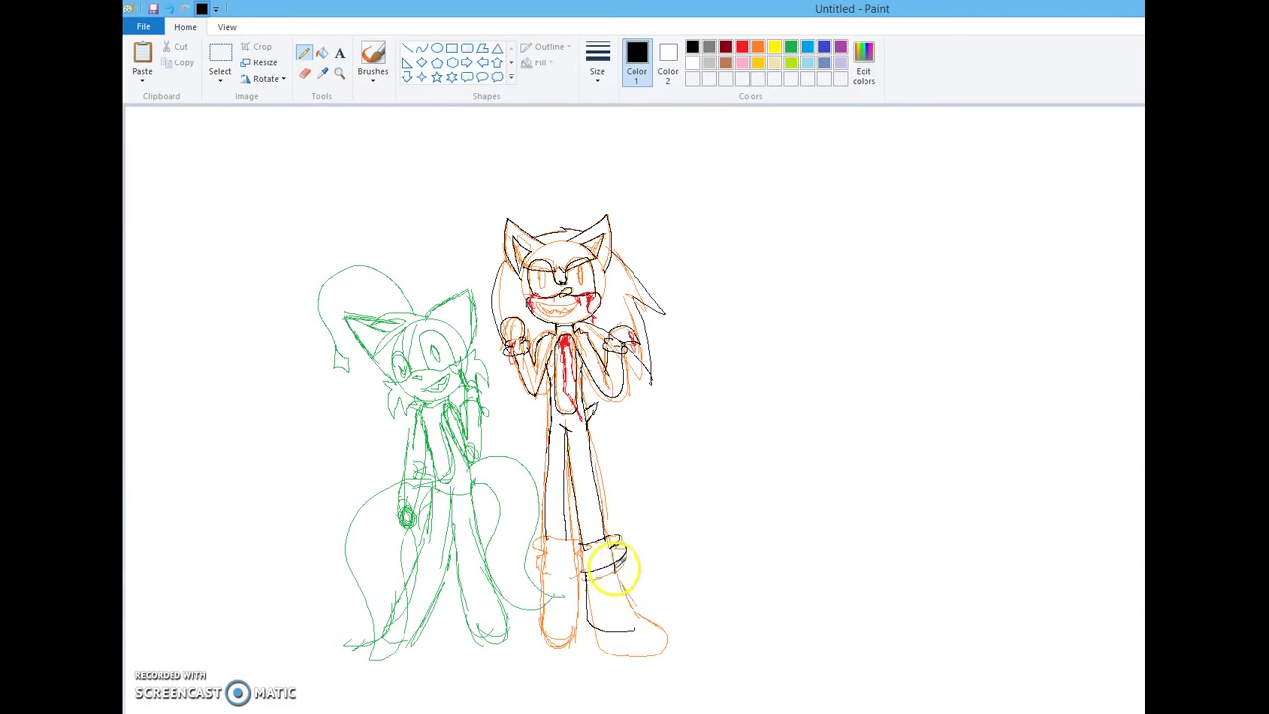
mouse_move(639, 587)
mouse_down()
mouse_move(650, 615)
mouse_move(641, 626)
mouse_up()
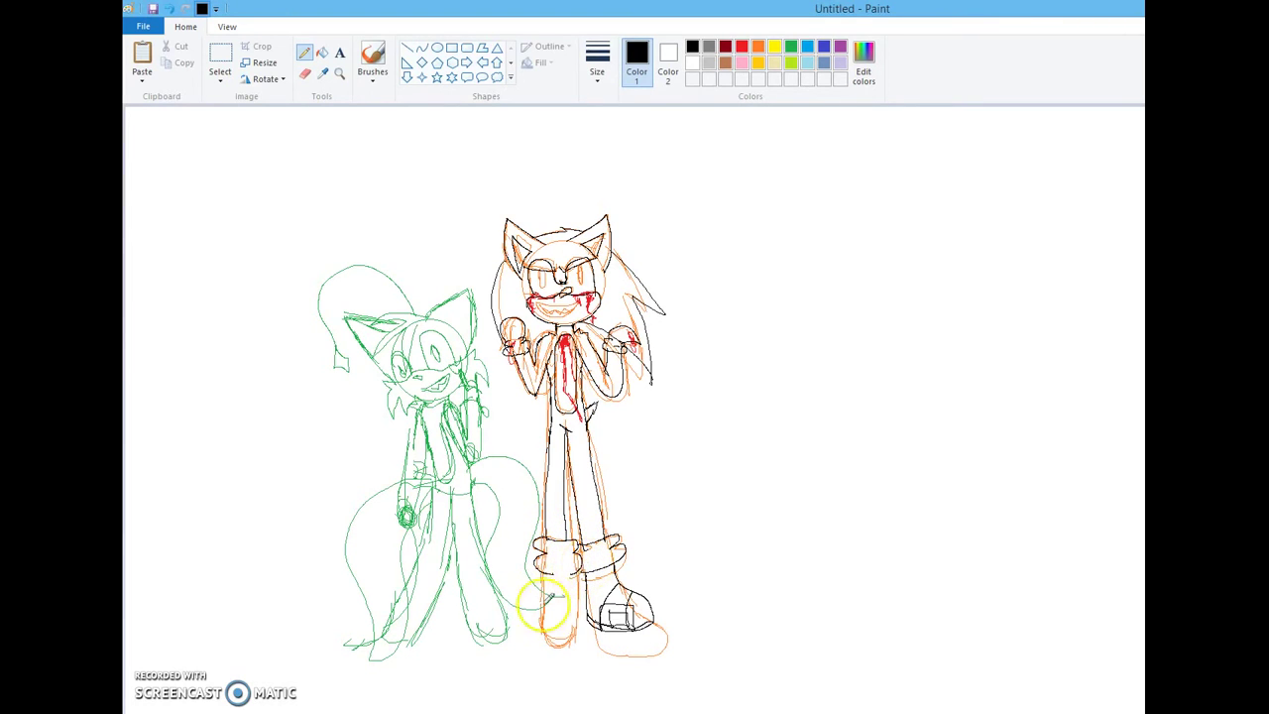
drag(544, 573, 565, 633)
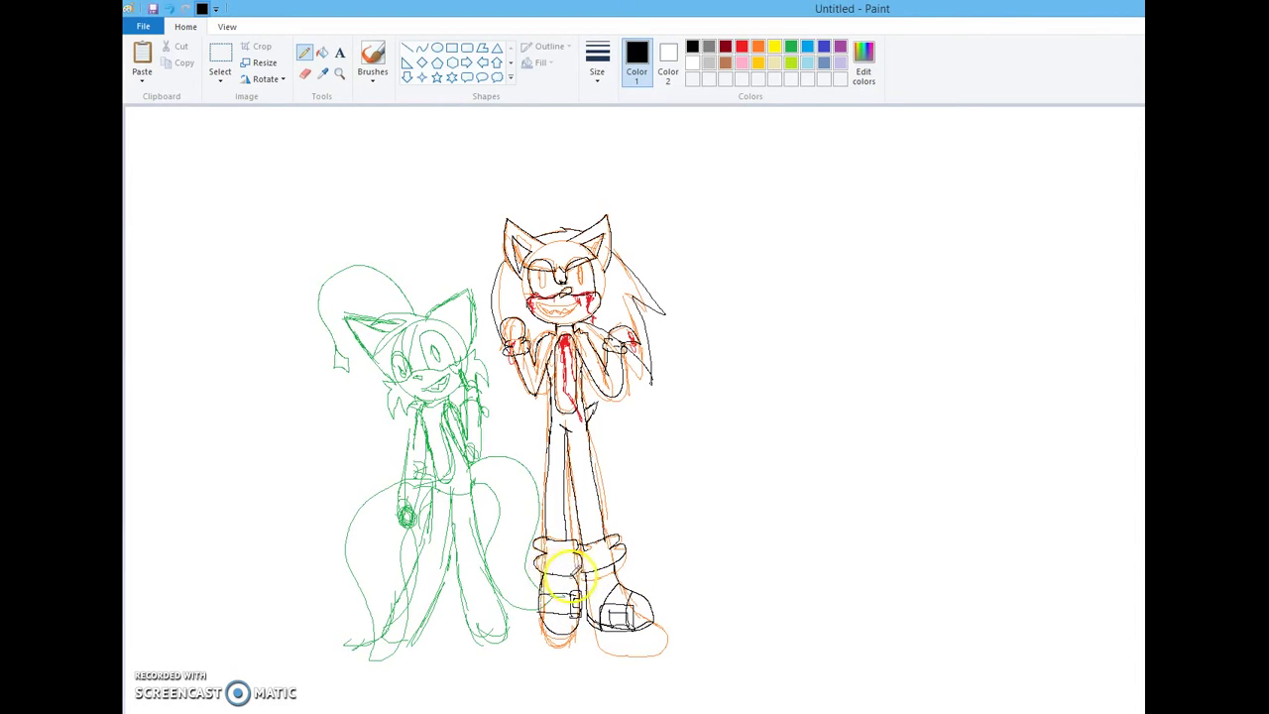
mouse_move(552, 560)
mouse_down()
mouse_move(568, 570)
mouse_move(570, 553)
mouse_up()
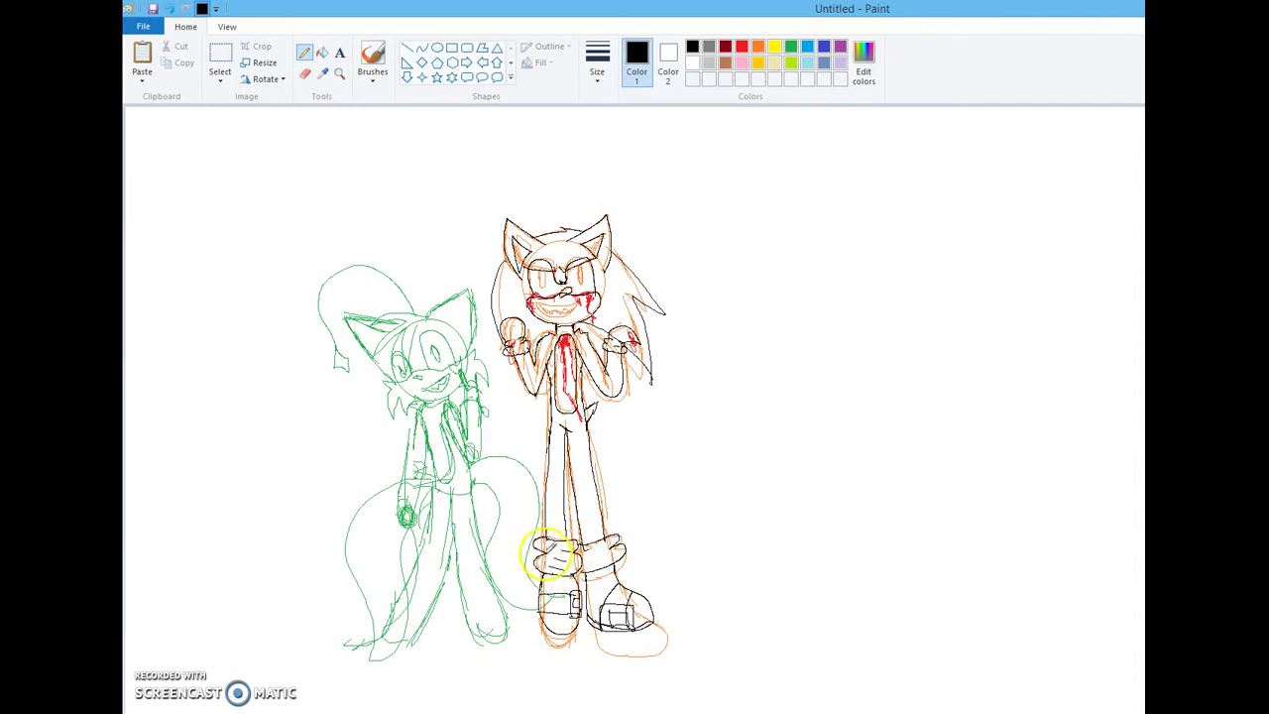
Add jagged black edges below both of the orange figure's wrist cuffs, and undo the trial outlines of its pupils
mouse_move(609, 342)
mouse_down()
mouse_move(595, 354)
mouse_move(609, 363)
mouse_move(635, 345)
mouse_move(622, 357)
mouse_up()
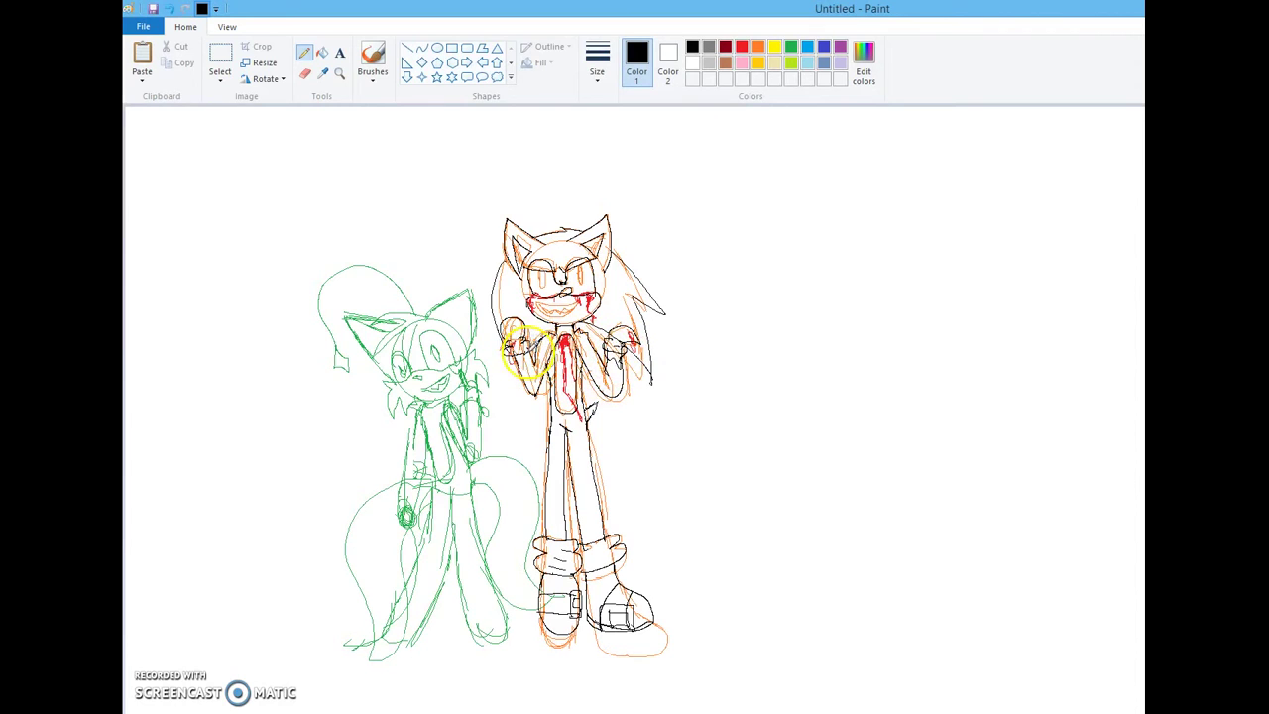
mouse_move(529, 350)
mouse_down()
mouse_move(509, 364)
mouse_move(511, 353)
mouse_up()
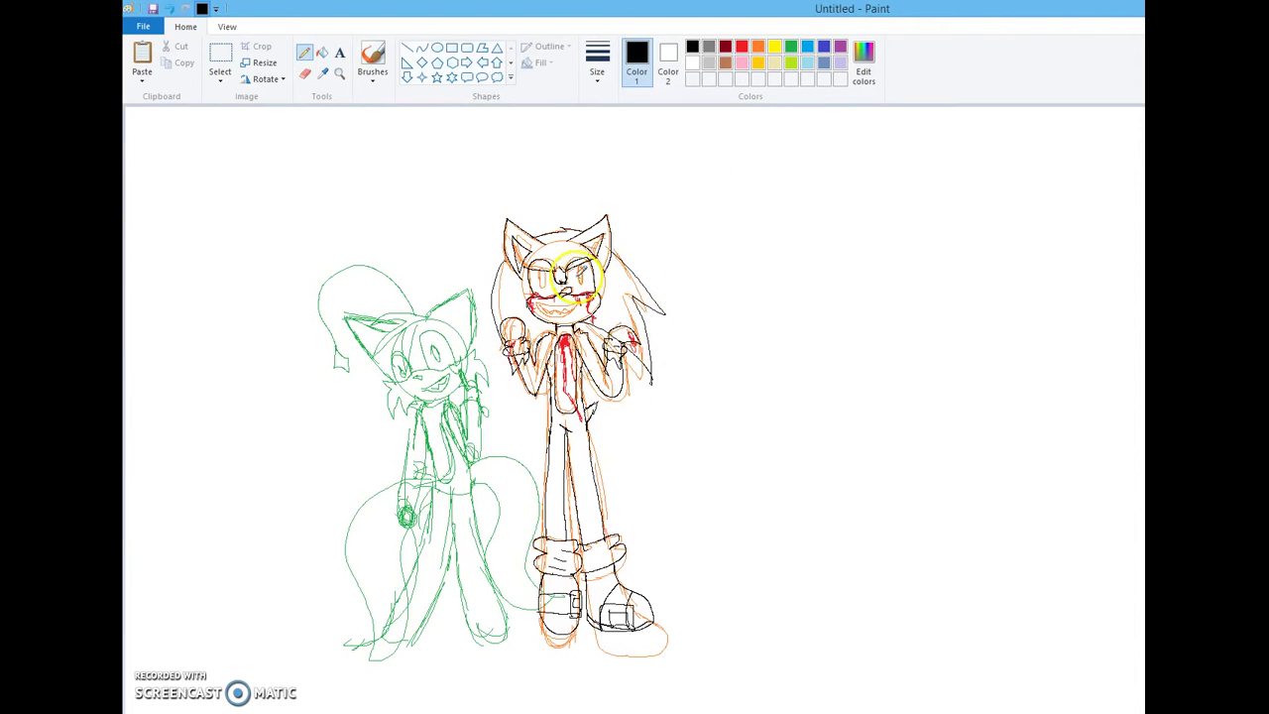
drag(578, 266, 538, 278)
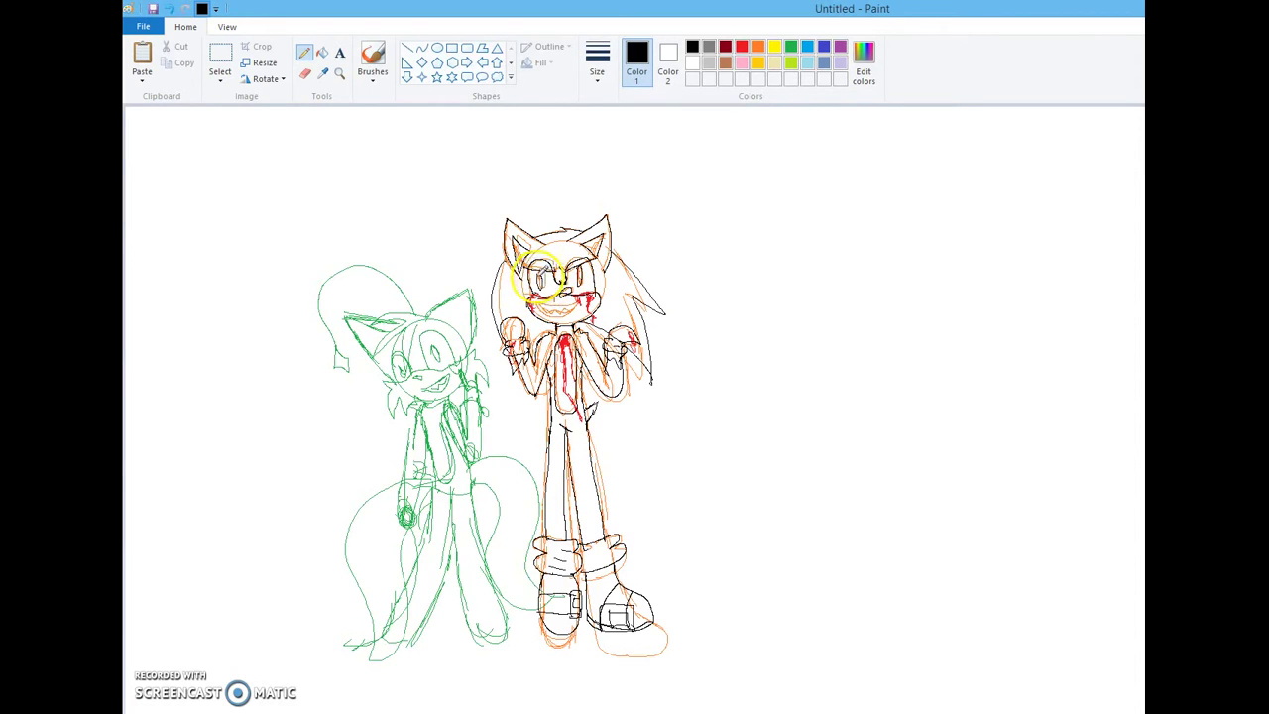
click(169, 10)
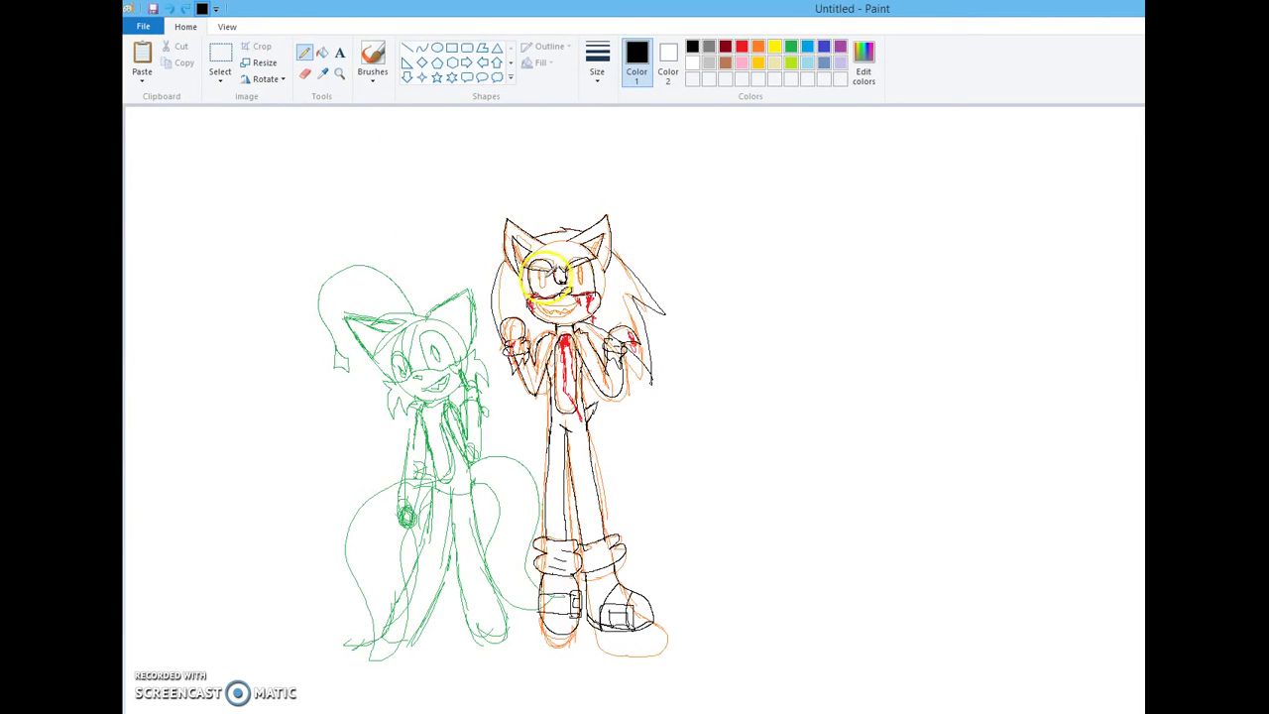
With orange as Color 1 and white as Color 2, erase only the orange sketch lines, keeping the black outline and red drips
click(757, 46)
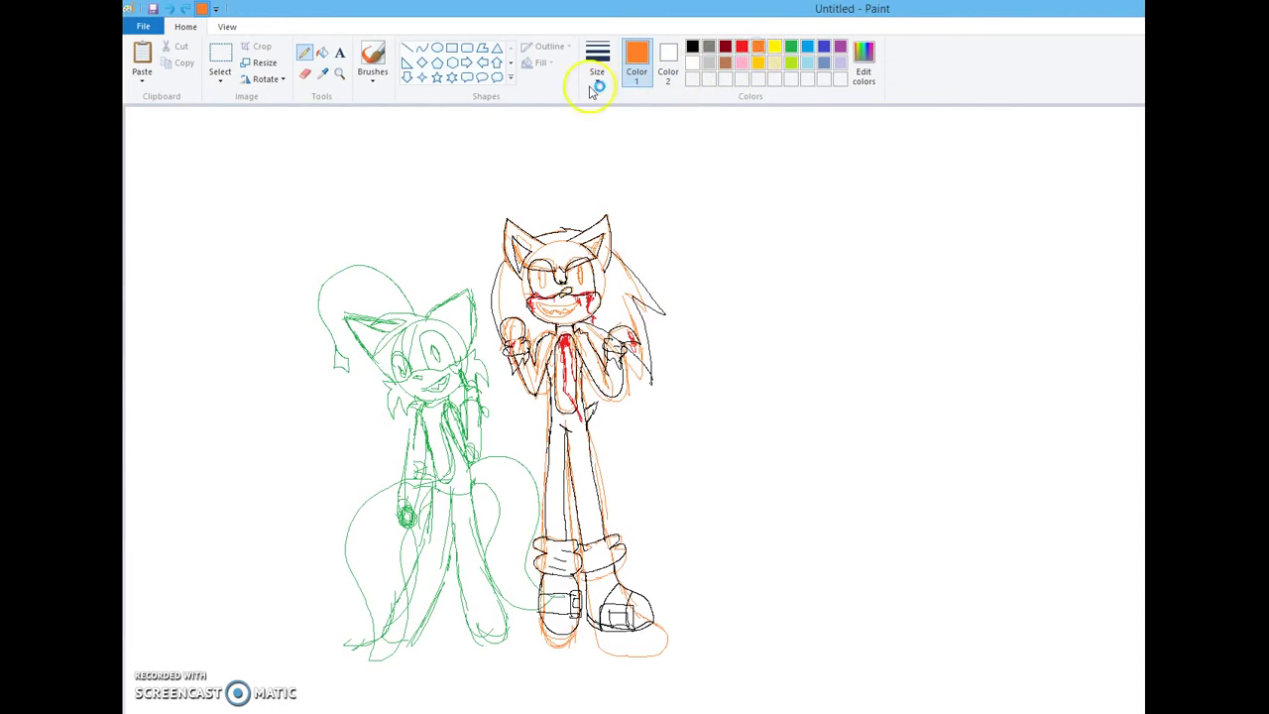
click(304, 73)
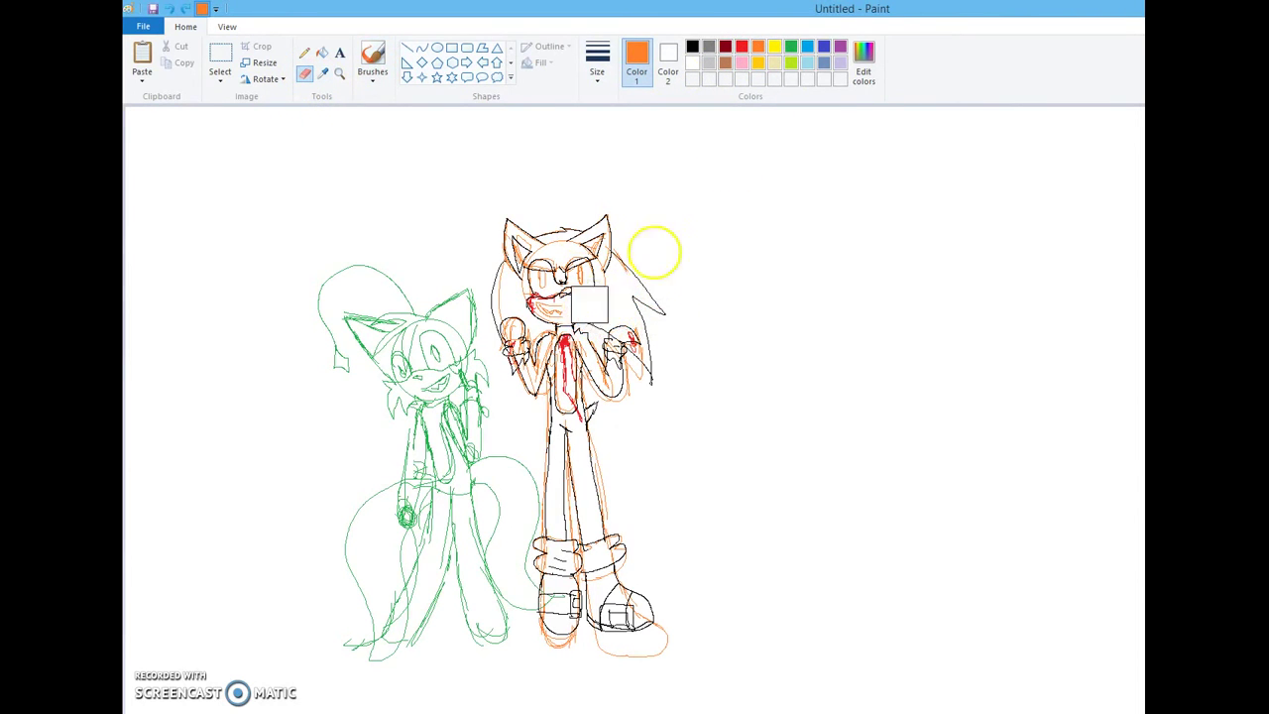
mouse_move(546, 317)
mouse_down()
mouse_move(595, 225)
mouse_move(431, 302)
mouse_move(471, 269)
mouse_move(563, 248)
mouse_move(452, 390)
mouse_move(498, 384)
mouse_move(707, 293)
mouse_move(507, 450)
mouse_move(708, 322)
mouse_move(493, 516)
mouse_move(711, 394)
mouse_move(636, 455)
mouse_move(702, 449)
mouse_move(713, 496)
mouse_move(765, 472)
mouse_move(619, 655)
mouse_move(646, 679)
mouse_move(788, 571)
mouse_up()
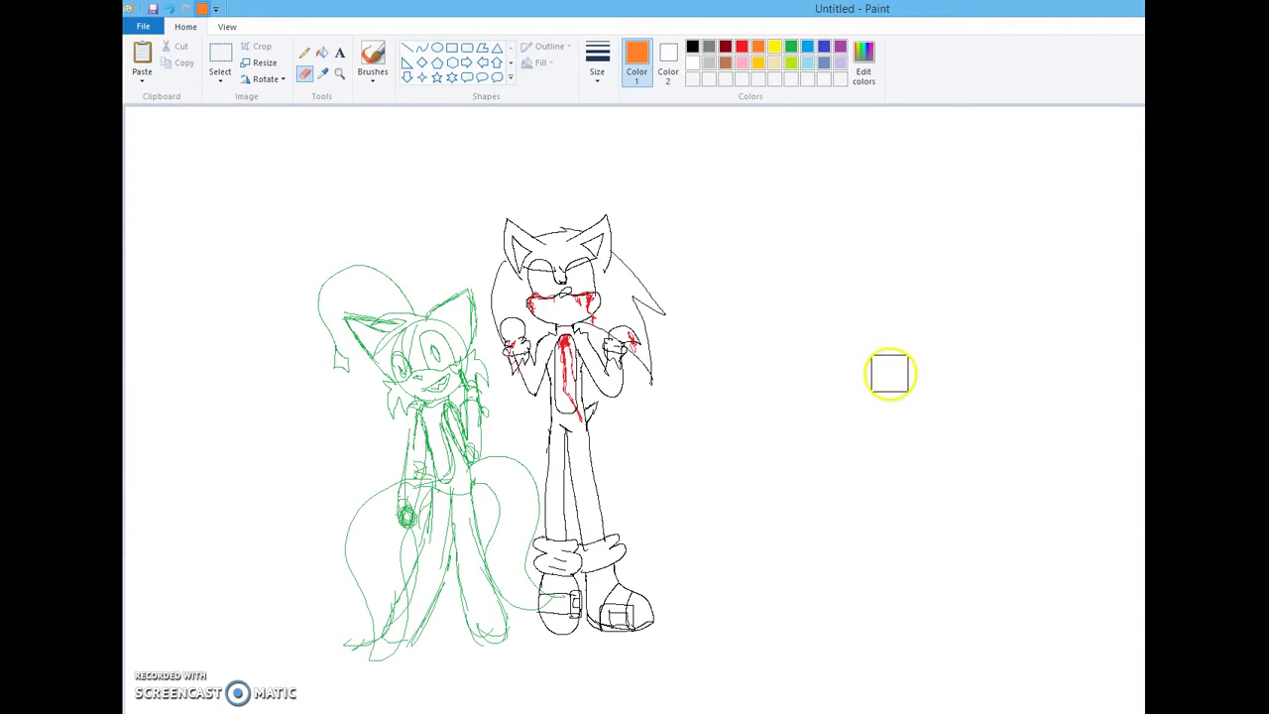
With a black pencil, ink the green figure's ears, inner ears, muzzle line and jagged cheek fur over the sketch
click(306, 53)
click(694, 47)
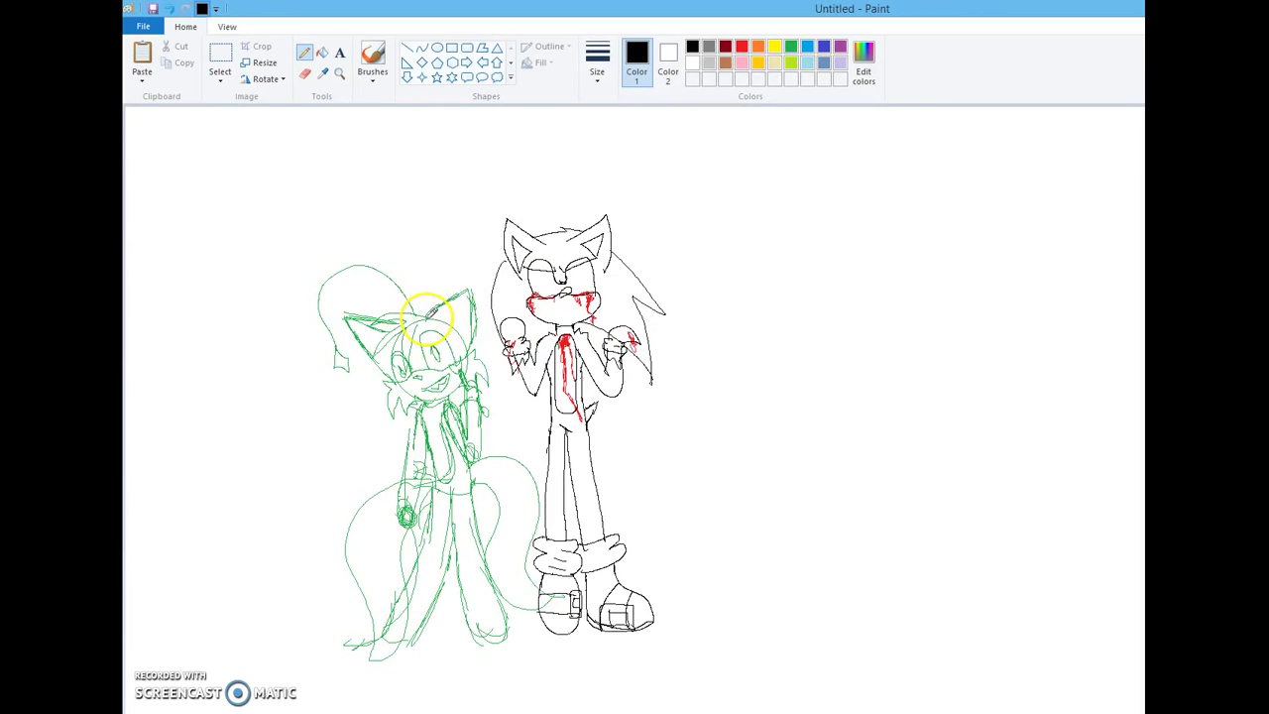
mouse_move(427, 319)
mouse_down()
mouse_move(470, 298)
mouse_move(468, 355)
mouse_move(460, 308)
mouse_move(472, 333)
mouse_move(427, 312)
mouse_move(451, 334)
mouse_up()
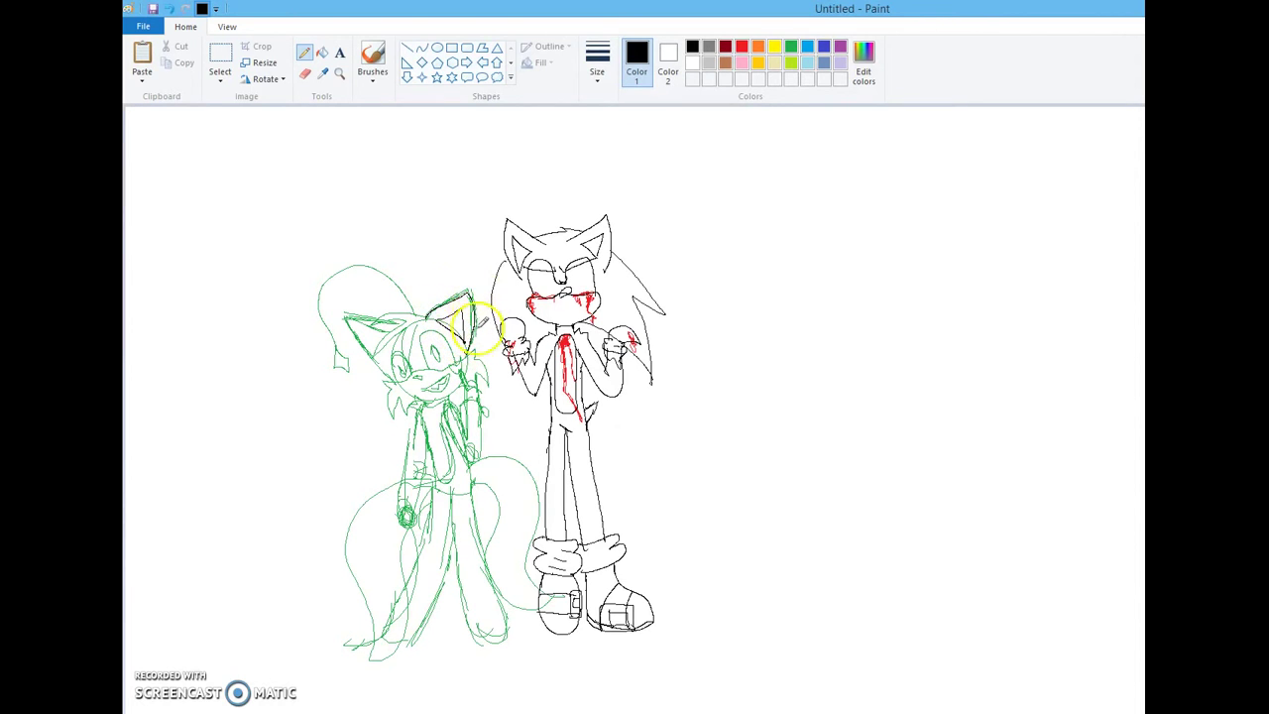
mouse_move(346, 313)
mouse_down()
mouse_move(388, 316)
mouse_move(355, 312)
mouse_move(352, 329)
mouse_move(349, 319)
mouse_move(388, 375)
mouse_move(354, 334)
mouse_move(383, 339)
mouse_move(354, 347)
mouse_move(359, 327)
mouse_move(371, 345)
mouse_up()
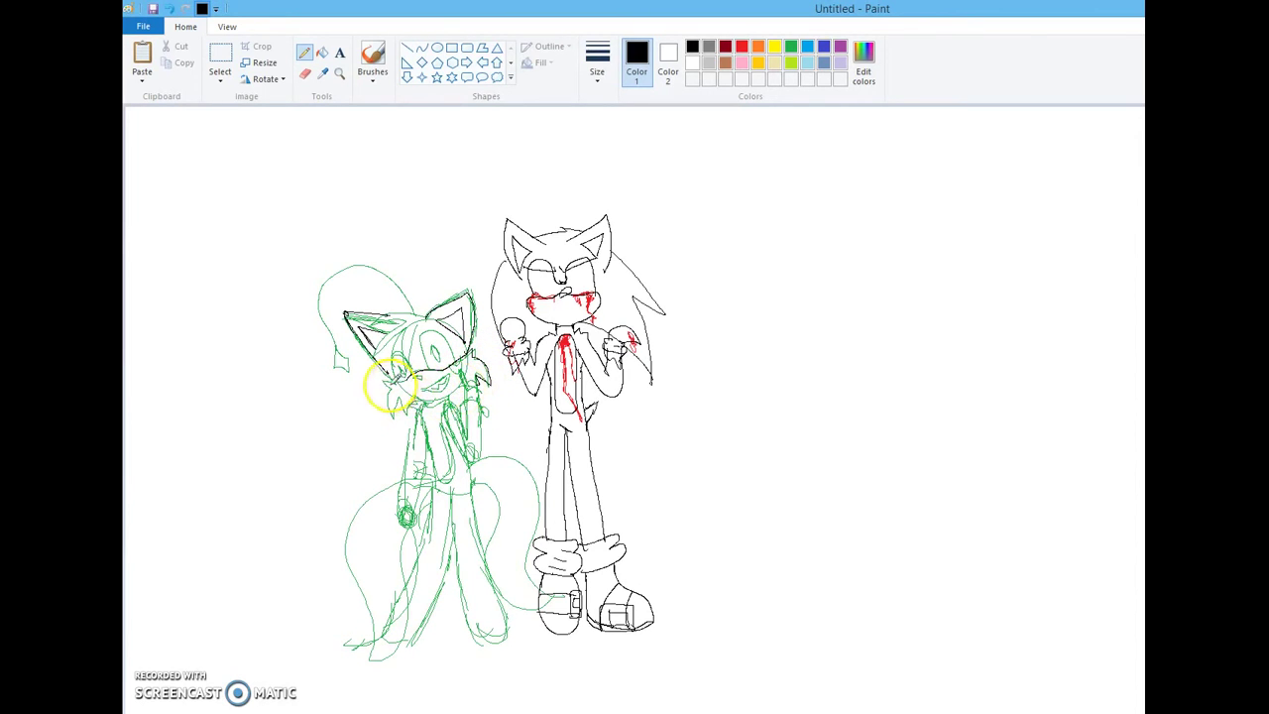
mouse_move(407, 377)
mouse_down()
mouse_move(377, 387)
mouse_move(382, 419)
mouse_move(392, 398)
mouse_move(428, 405)
mouse_move(455, 390)
mouse_up()
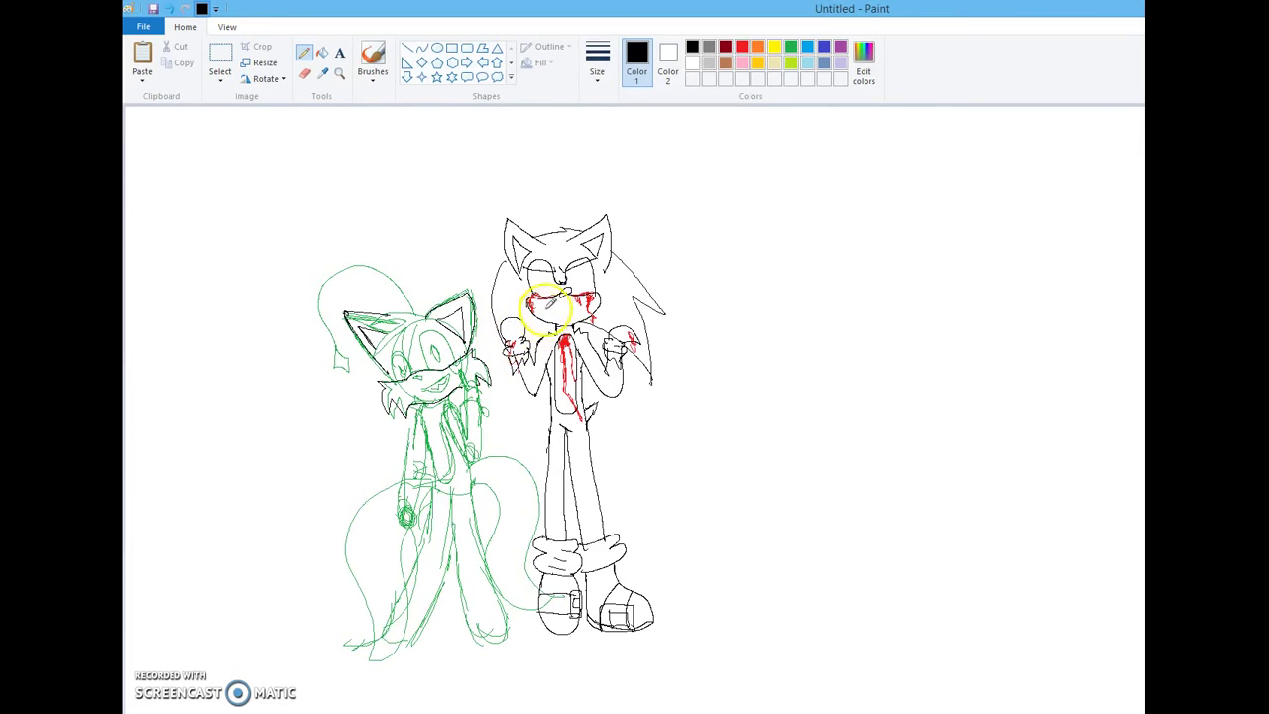
Draw an open, wavy grin on the hedgehog figure's muzzle in black, and undo its trial pupils
mouse_move(538, 305)
mouse_down()
mouse_move(585, 307)
mouse_move(537, 308)
mouse_move(561, 323)
mouse_move(585, 307)
mouse_move(536, 309)
mouse_move(563, 320)
mouse_move(591, 306)
mouse_move(593, 325)
mouse_move(585, 270)
mouse_move(584, 288)
mouse_move(580, 269)
mouse_move(547, 268)
mouse_up()
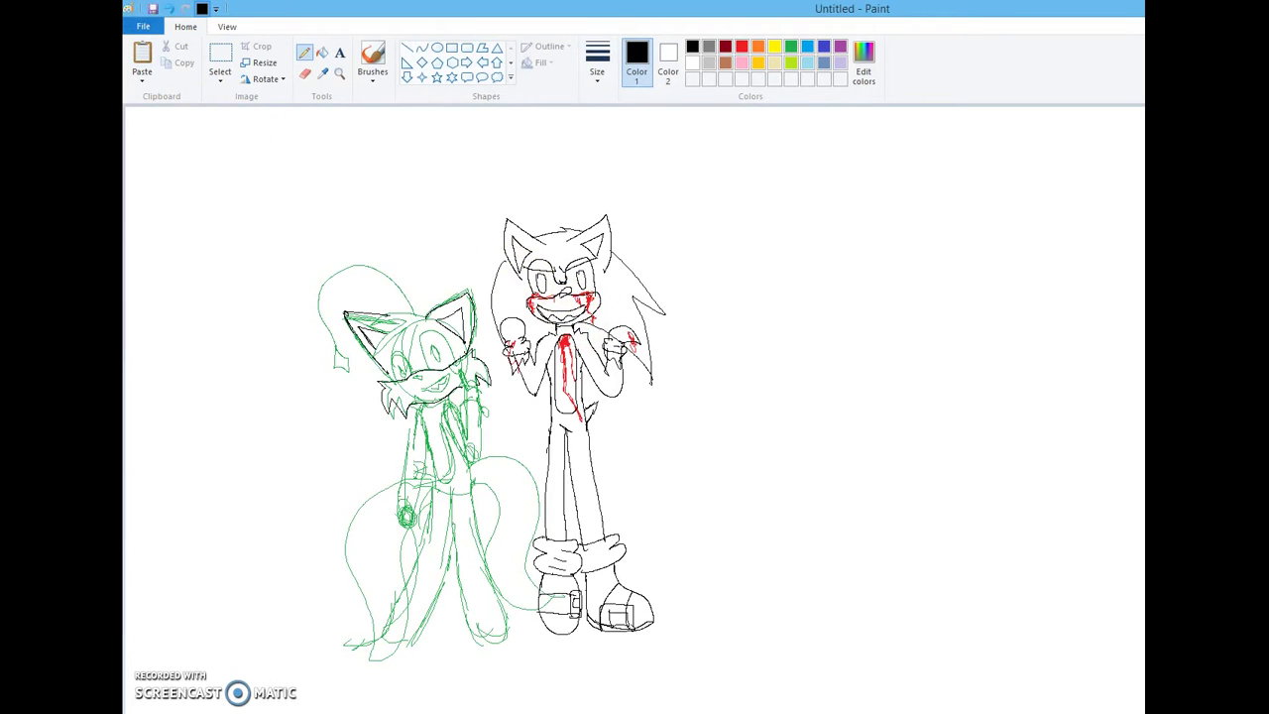
click(170, 9)
click(170, 9)
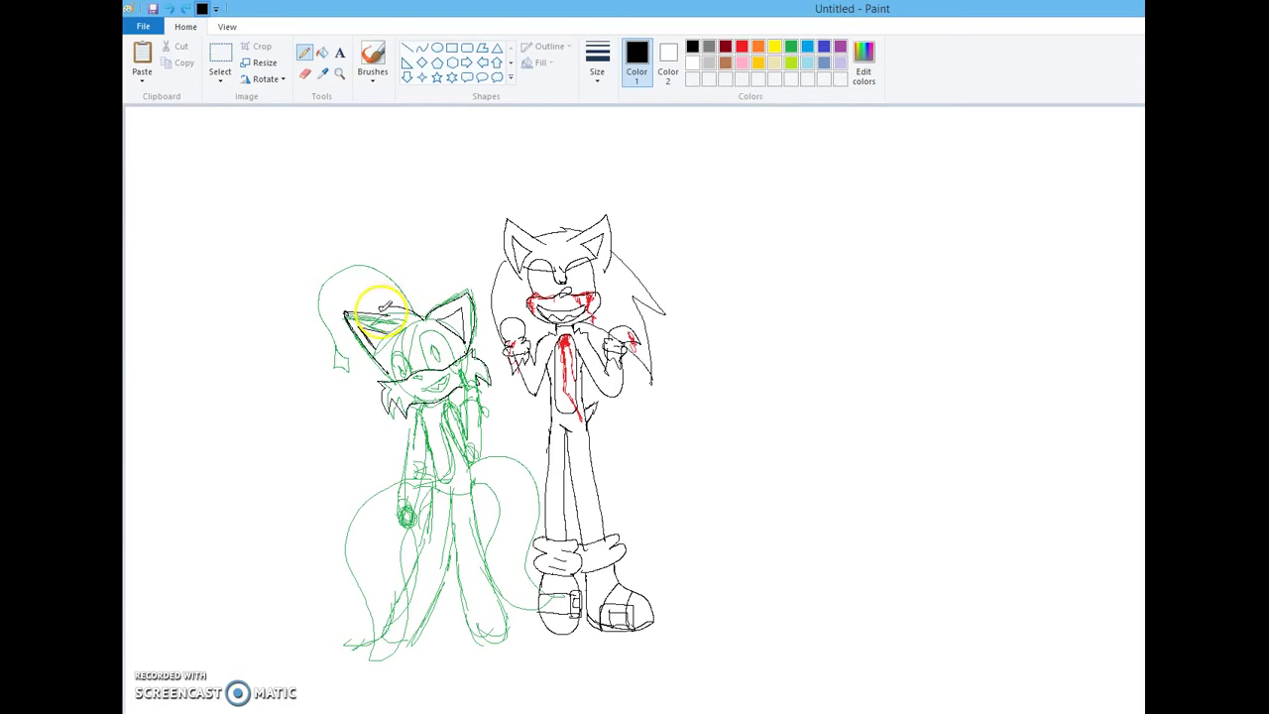
Undo the stray forehead stroke and ink the green figure's face, torso, arms and the tagged tail looping above its head
click(169, 9)
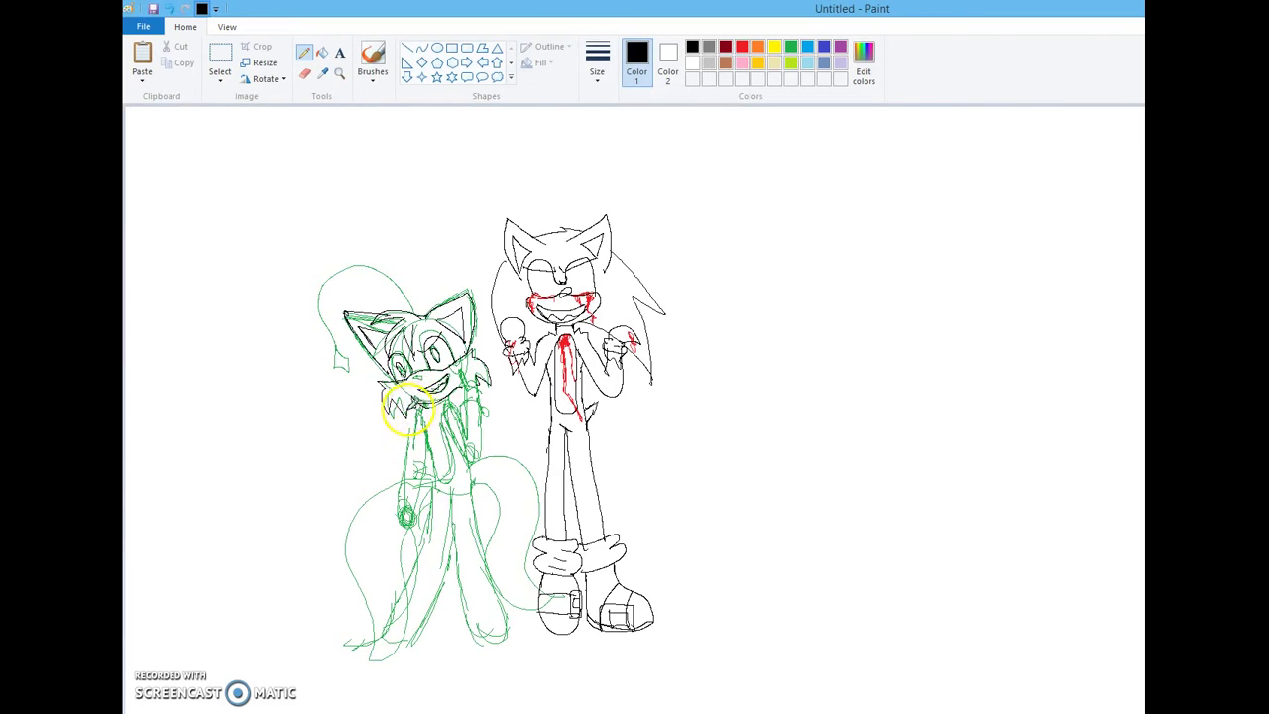
mouse_move(426, 446)
mouse_down()
mouse_move(452, 481)
mouse_move(455, 463)
mouse_up()
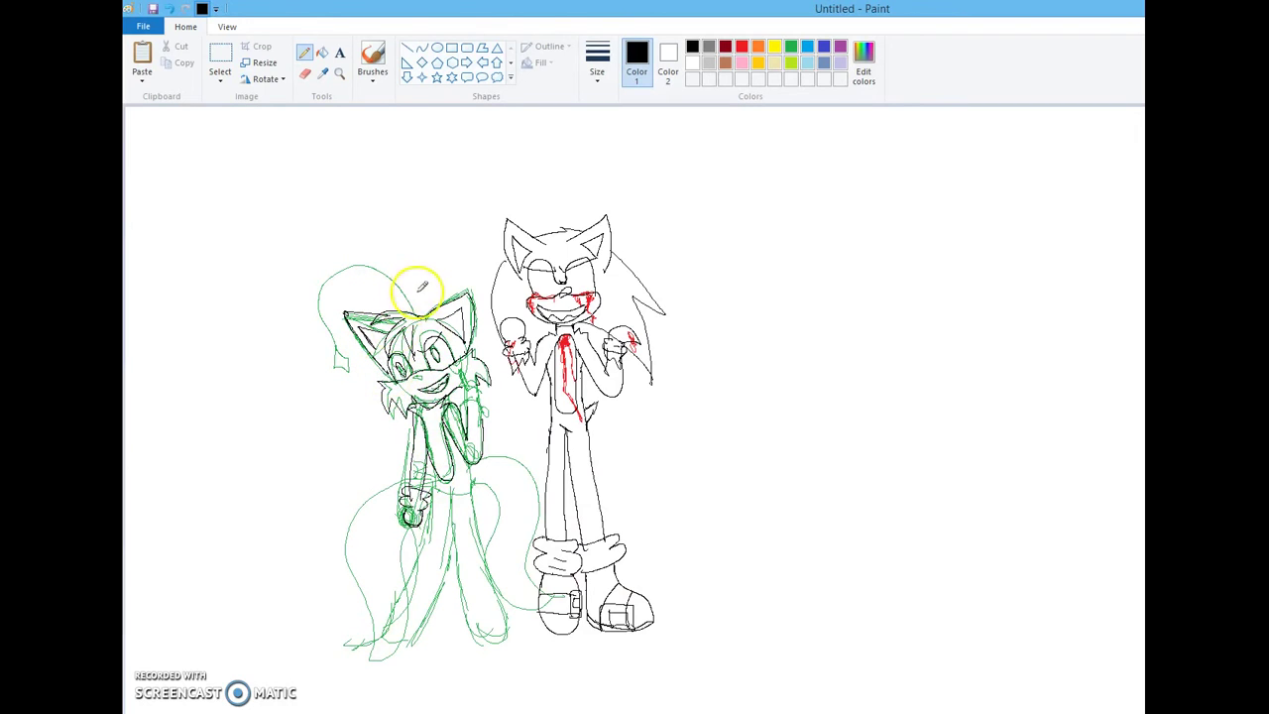
mouse_move(413, 314)
mouse_down()
mouse_move(396, 271)
mouse_move(329, 273)
mouse_move(314, 315)
mouse_move(349, 375)
mouse_move(326, 354)
mouse_up()
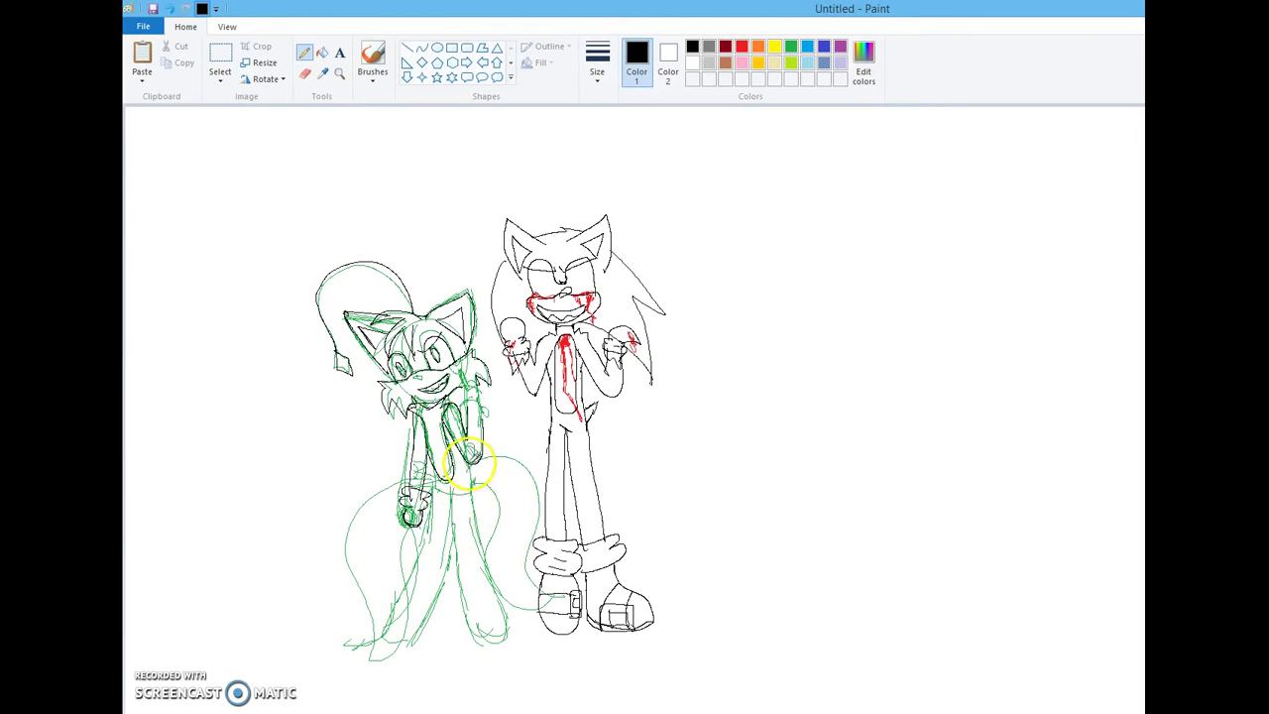
Ink the green figure's two legs with rounded feet in black, undoing and redrawing the second leg until it fits
mouse_move(469, 465)
mouse_down()
mouse_move(498, 485)
mouse_move(479, 515)
mouse_move(469, 496)
mouse_move(479, 597)
mouse_up()
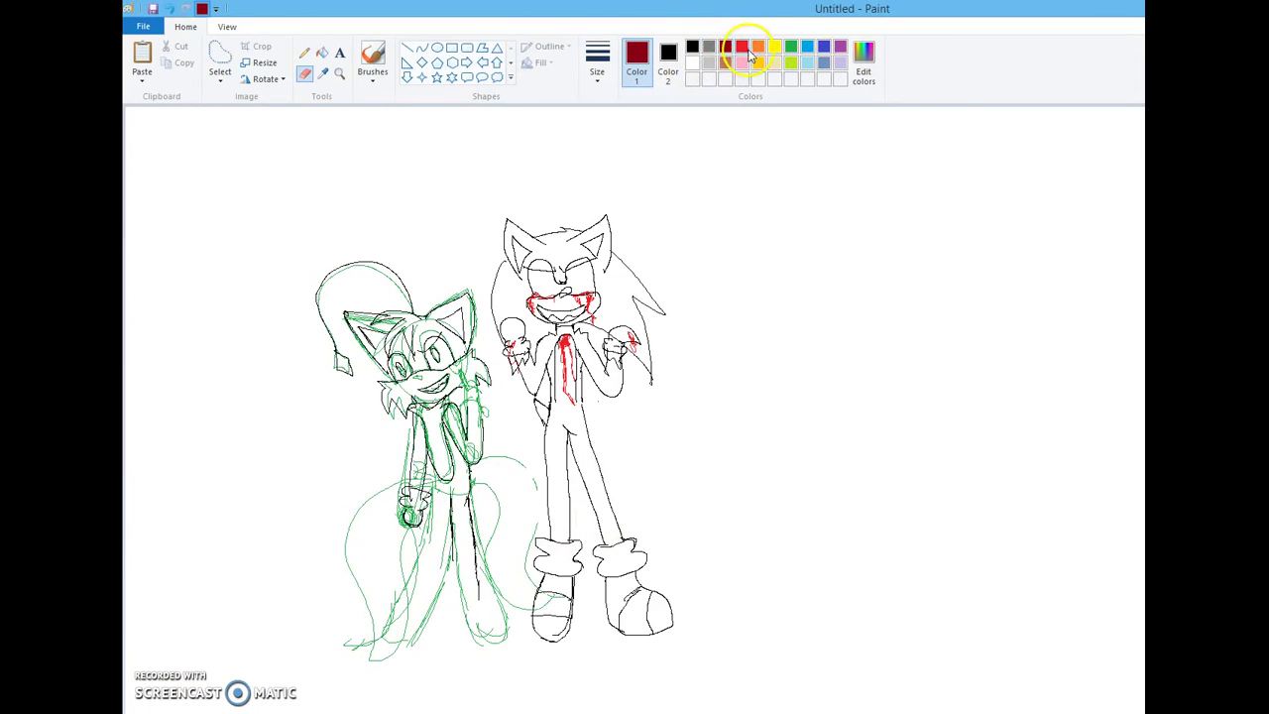
click(692, 48)
click(304, 53)
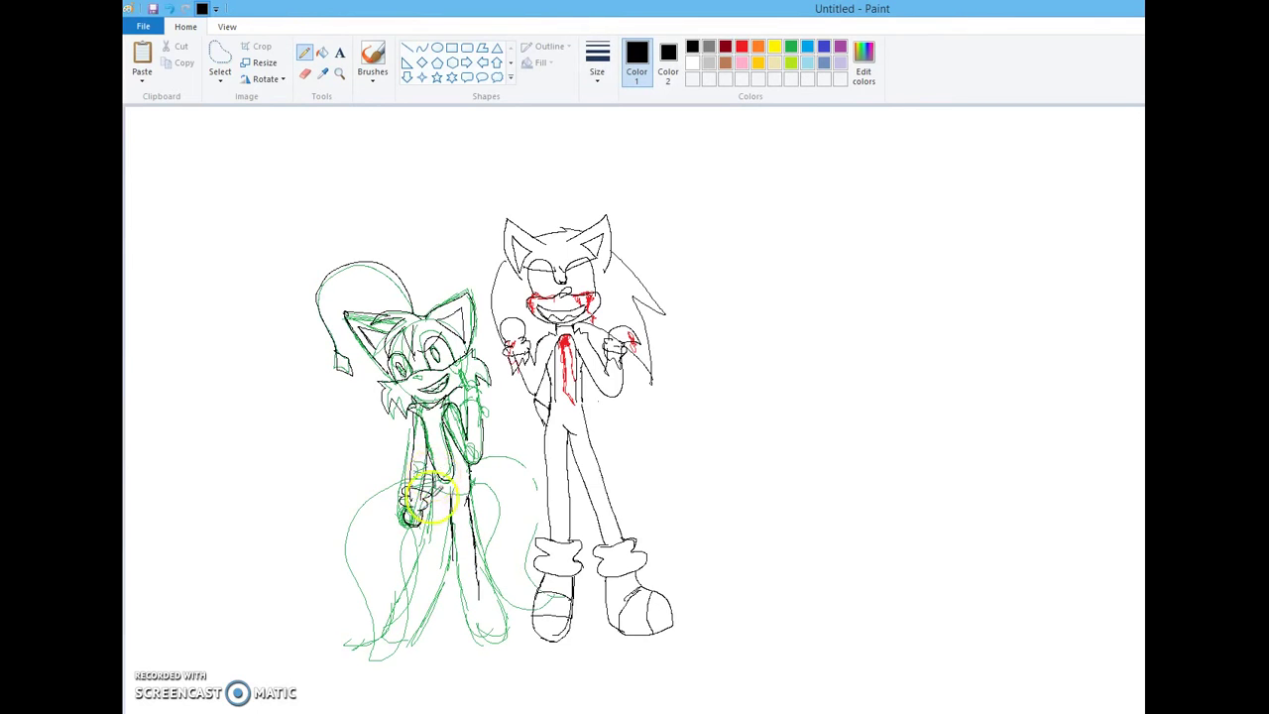
mouse_move(429, 529)
mouse_down()
mouse_move(407, 655)
mouse_move(432, 648)
mouse_move(451, 501)
mouse_up()
mouse_move(469, 573)
mouse_down()
mouse_move(448, 543)
mouse_move(459, 636)
mouse_move(493, 645)
mouse_move(505, 621)
mouse_move(475, 531)
mouse_up()
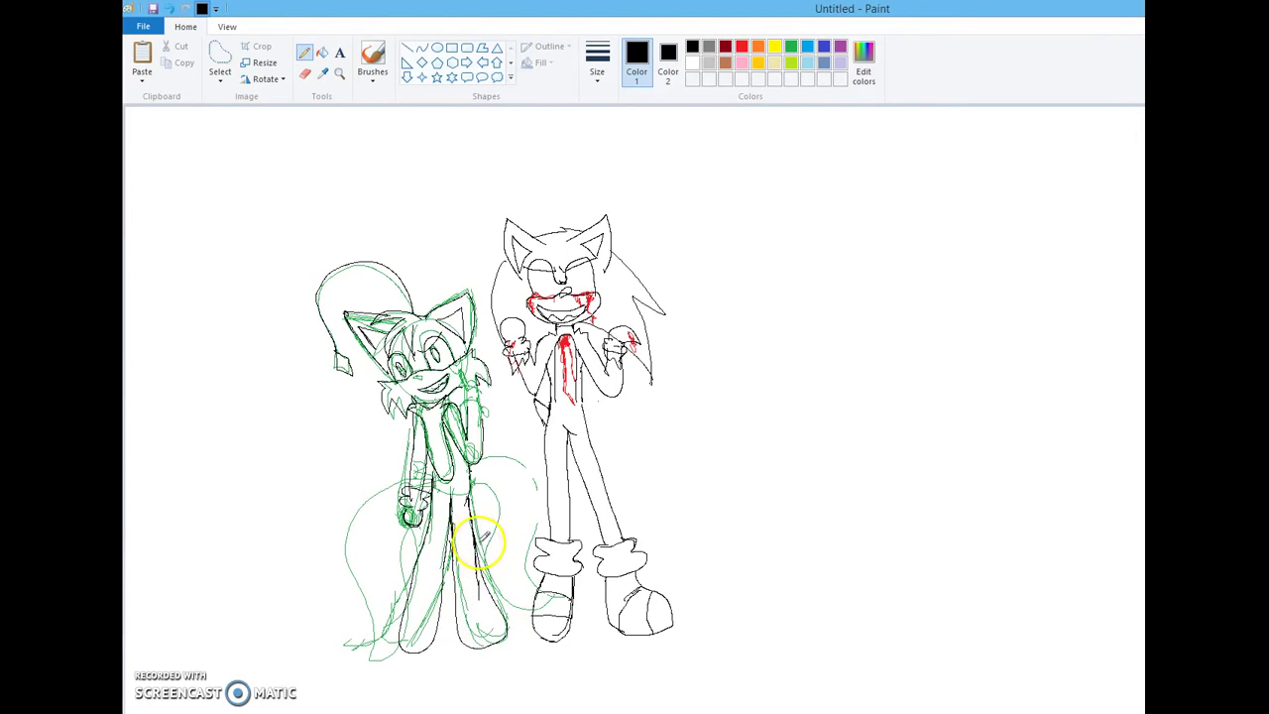
key(ctrl+z)
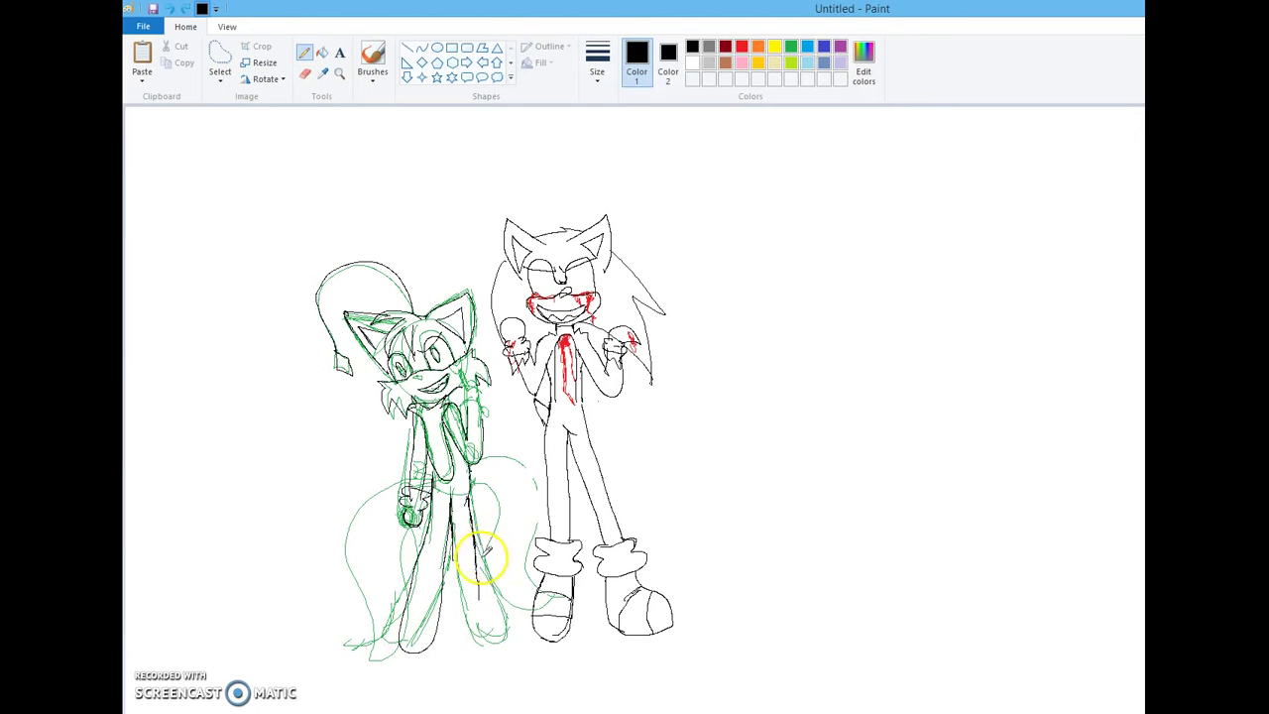
mouse_move(453, 600)
mouse_down()
mouse_move(462, 629)
mouse_move(500, 637)
mouse_move(514, 617)
mouse_move(477, 569)
mouse_up()
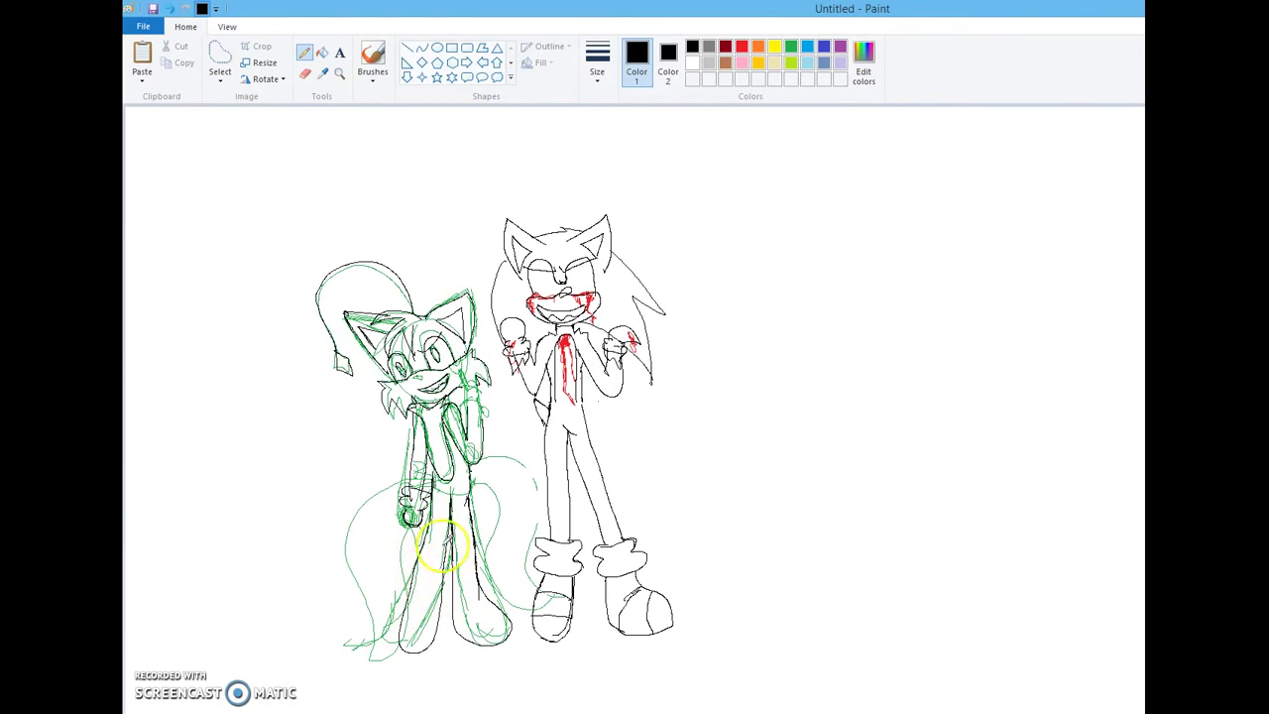
key(ctrl+z)
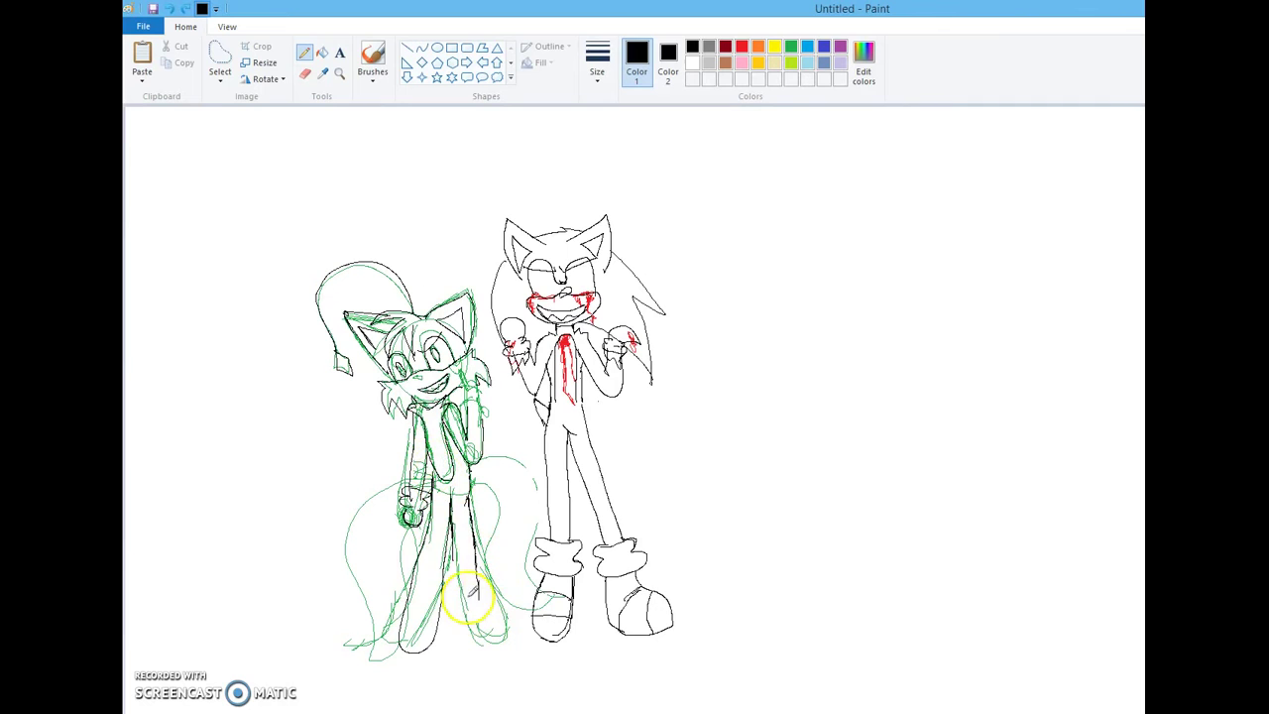
mouse_move(456, 623)
mouse_down()
mouse_move(491, 637)
mouse_move(498, 621)
mouse_move(478, 554)
mouse_move(416, 576)
mouse_move(380, 632)
mouse_move(420, 653)
mouse_move(446, 608)
mouse_move(482, 635)
mouse_up()
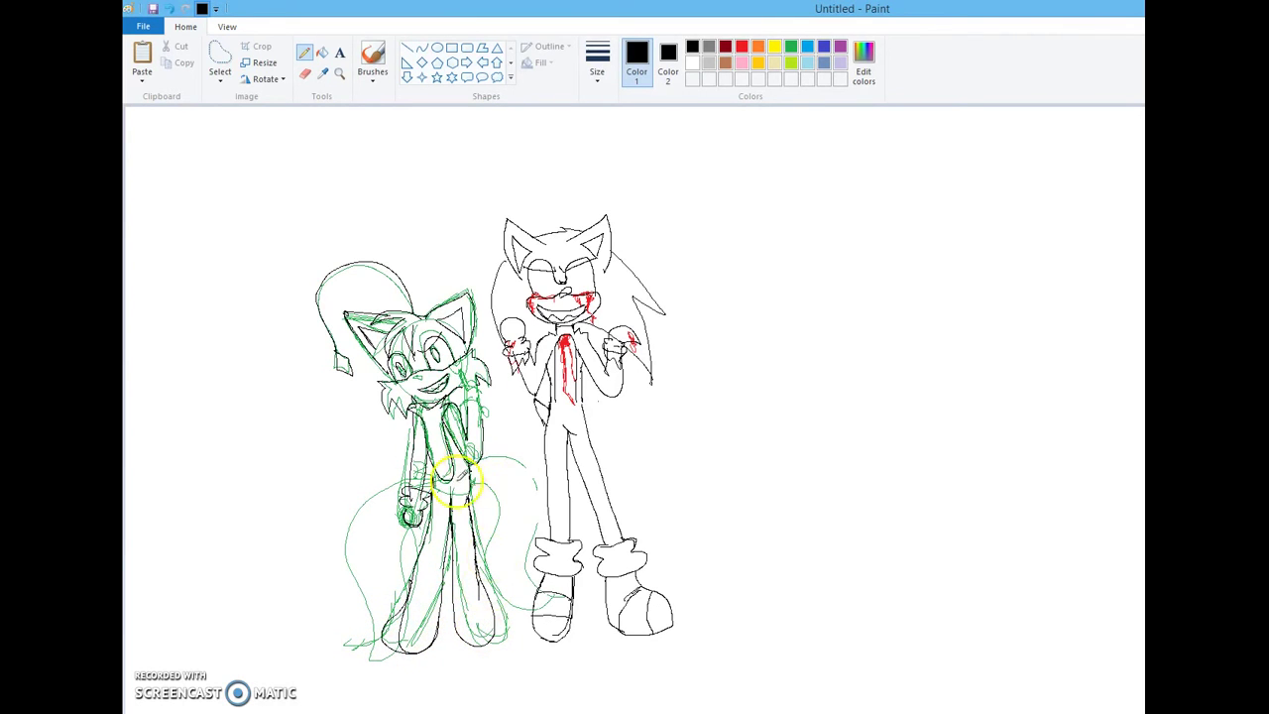
Draw the green figure's lower tail curling from behind its legs towards the hedgehog's shoe, and ink the raised hand's cuff
mouse_move(470, 491)
mouse_down()
mouse_move(521, 484)
mouse_move(539, 518)
mouse_move(509, 557)
mouse_move(523, 622)
mouse_up()
mouse_move(485, 523)
mouse_down()
mouse_move(467, 510)
mouse_move(482, 505)
mouse_move(474, 583)
mouse_move(493, 623)
mouse_move(528, 631)
mouse_up()
mouse_move(472, 573)
mouse_down()
mouse_move(538, 645)
mouse_move(539, 621)
mouse_up()
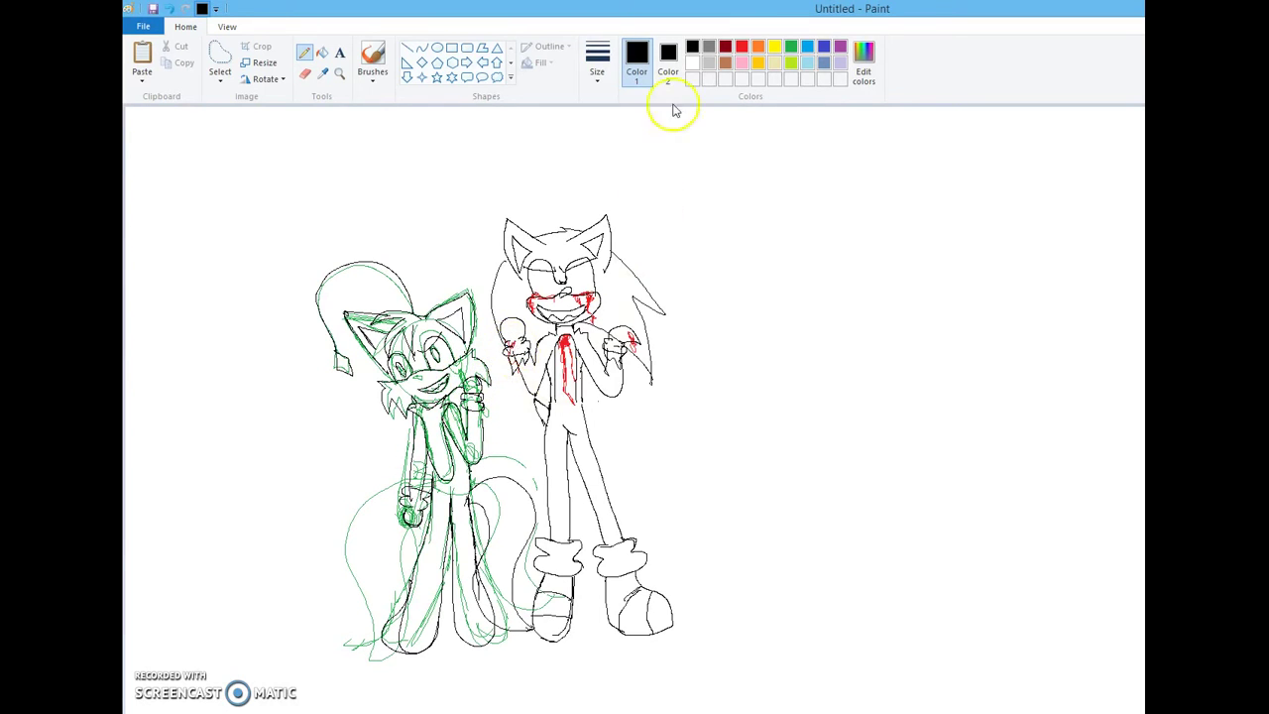
With green as Color 1 and white as Color 2, erase only the green sketch lines, keeping the black outline
click(791, 47)
click(669, 61)
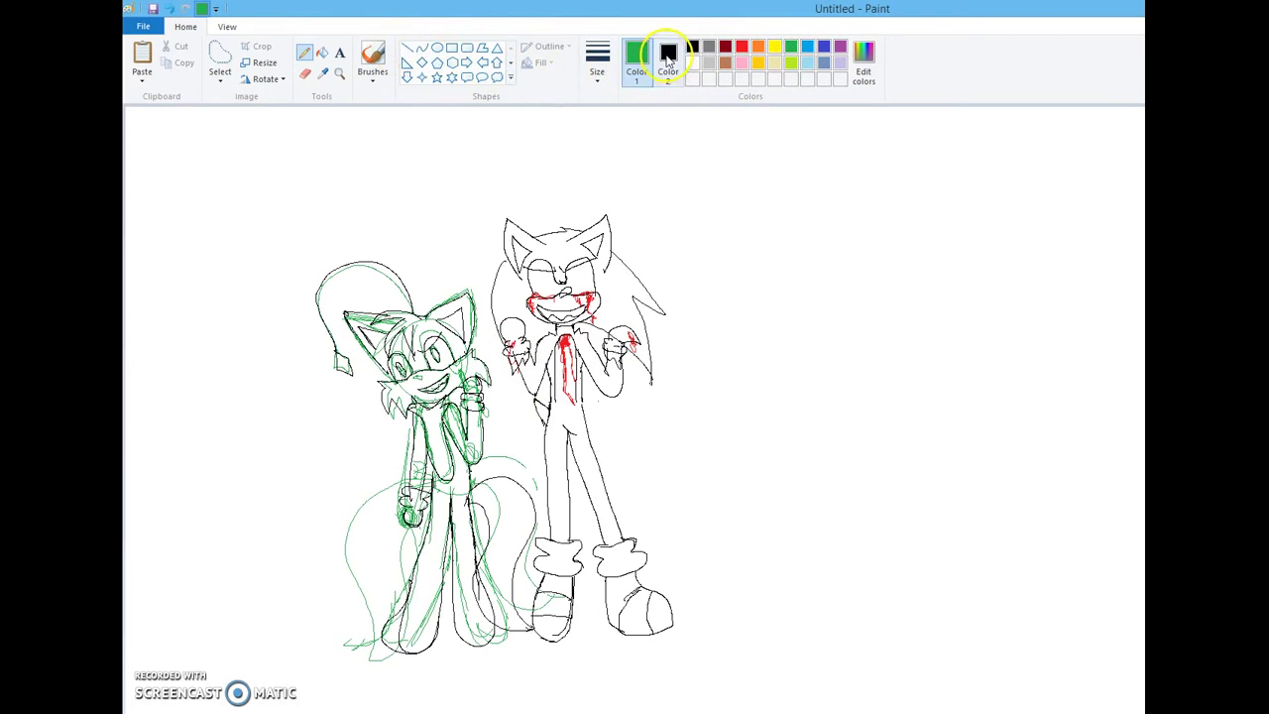
click(692, 62)
click(304, 73)
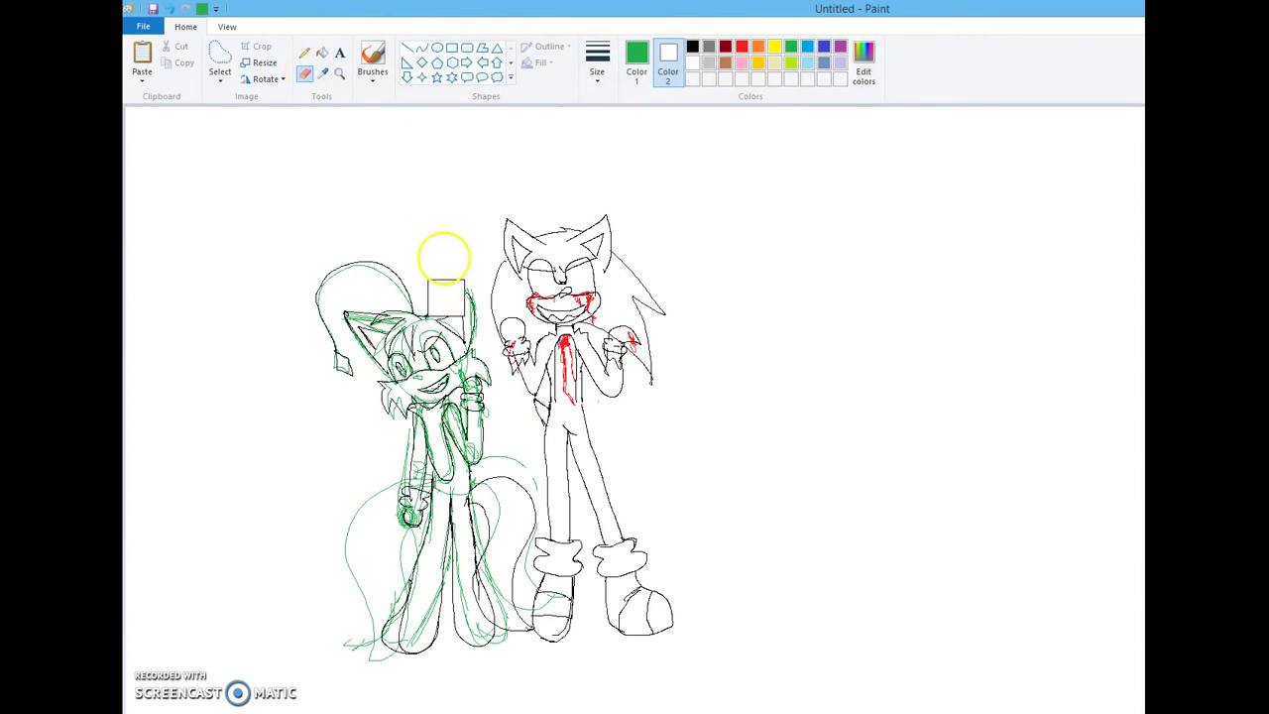
mouse_move(397, 449)
mouse_down()
mouse_move(406, 399)
mouse_move(445, 367)
mouse_move(377, 395)
mouse_move(344, 362)
mouse_move(493, 258)
mouse_move(204, 360)
mouse_up()
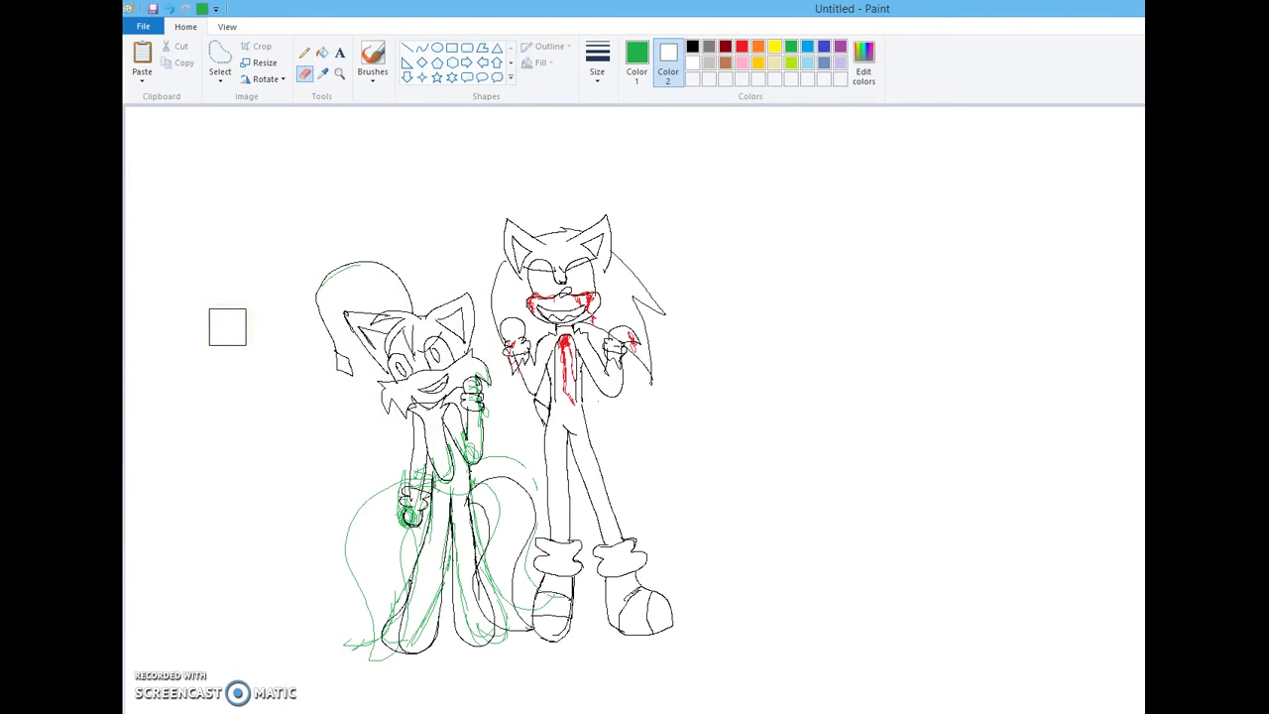
mouse_move(227, 326)
mouse_down()
mouse_move(503, 500)
mouse_move(447, 453)
mouse_move(510, 334)
mouse_move(183, 338)
mouse_up()
mouse_move(343, 445)
mouse_down()
mouse_move(585, 522)
mouse_move(389, 671)
mouse_move(421, 587)
mouse_move(573, 534)
mouse_move(577, 515)
mouse_move(498, 590)
mouse_move(574, 595)
mouse_move(374, 377)
mouse_up()
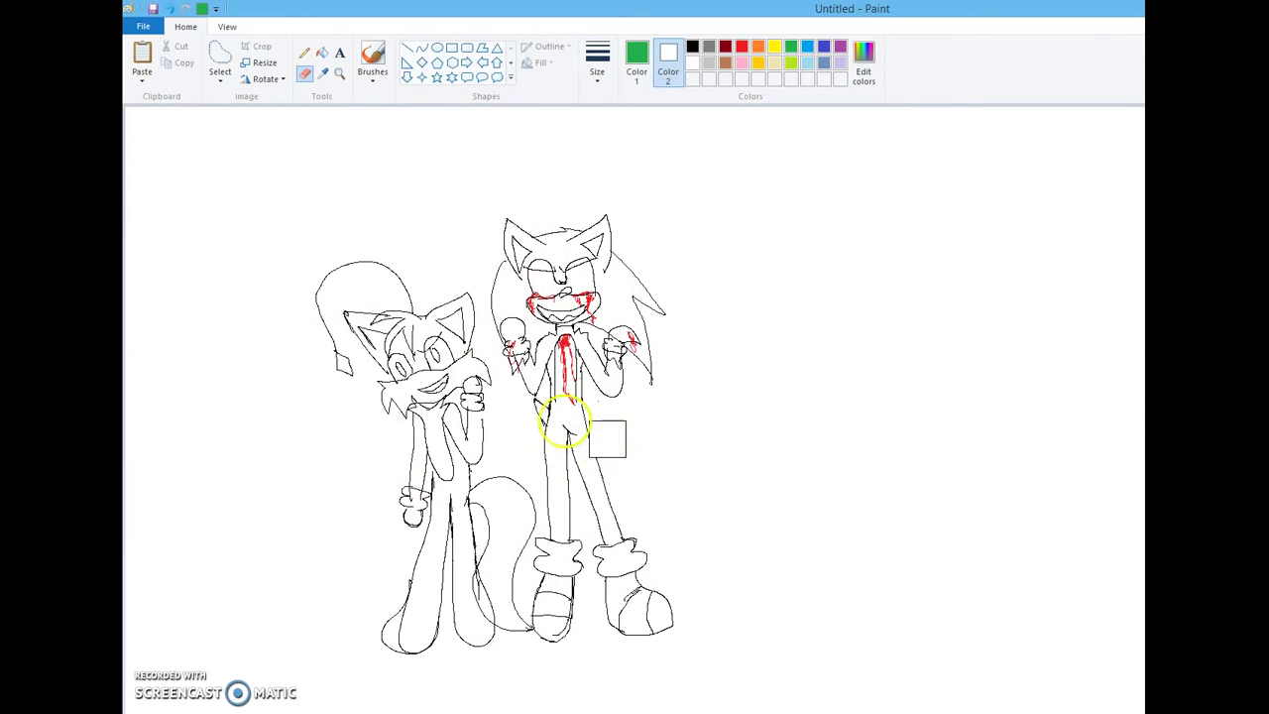
With a black pencil, fill the smaller figure's nose, add ear stitches and tail-tag details, and draw the hedgehog's narrow pupils
click(304, 52)
click(635, 79)
click(693, 48)
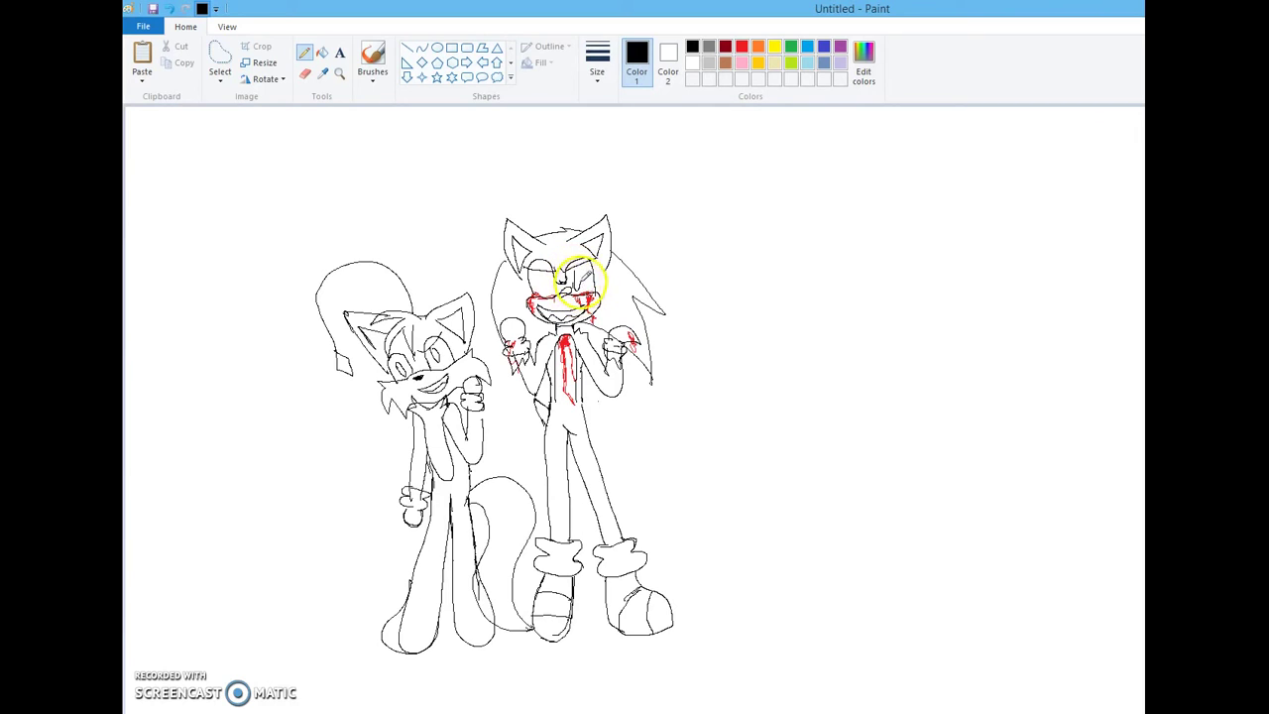
drag(541, 273, 542, 287)
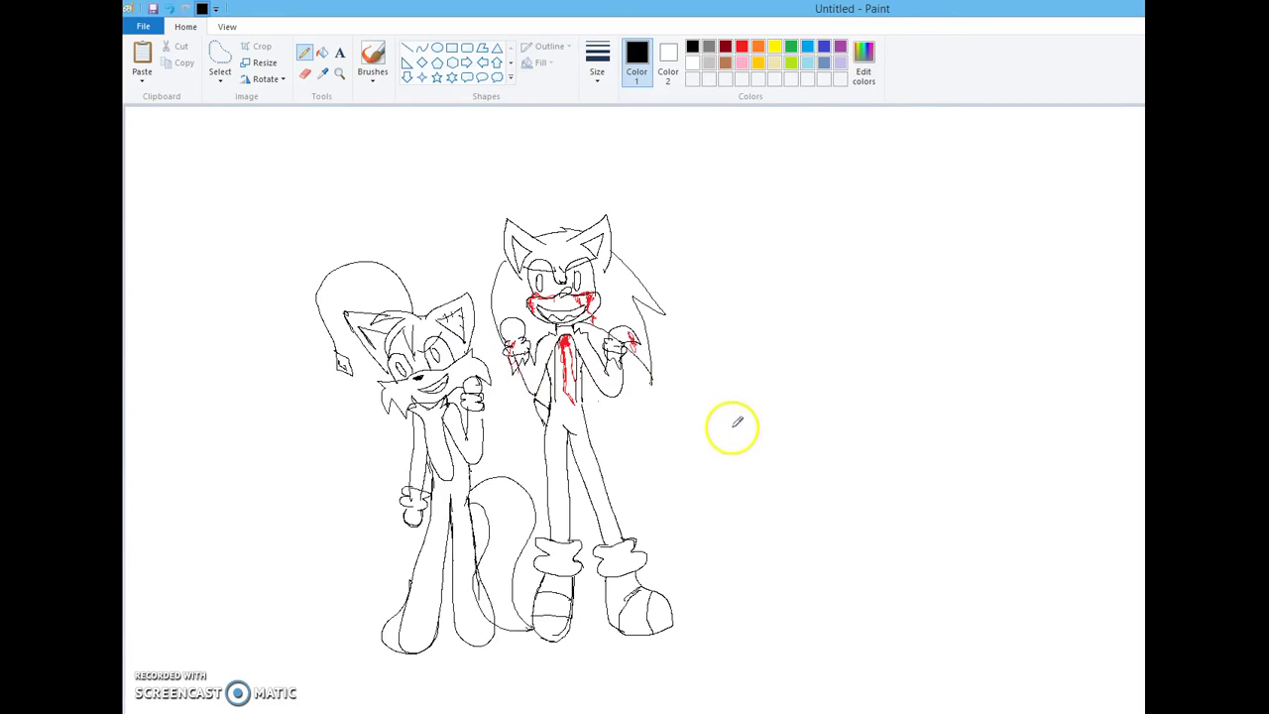
Handwrite "Im done tonight" in black in the empty space beside the hedgehog and underline it
drag(718, 400, 732, 419)
mouse_move(734, 415)
mouse_down()
mouse_move(804, 401)
mouse_move(839, 368)
mouse_move(910, 367)
mouse_move(833, 428)
mouse_move(827, 461)
mouse_move(847, 426)
mouse_move(915, 391)
mouse_move(949, 383)
mouse_move(974, 401)
mouse_up()
drag(784, 498, 1034, 457)
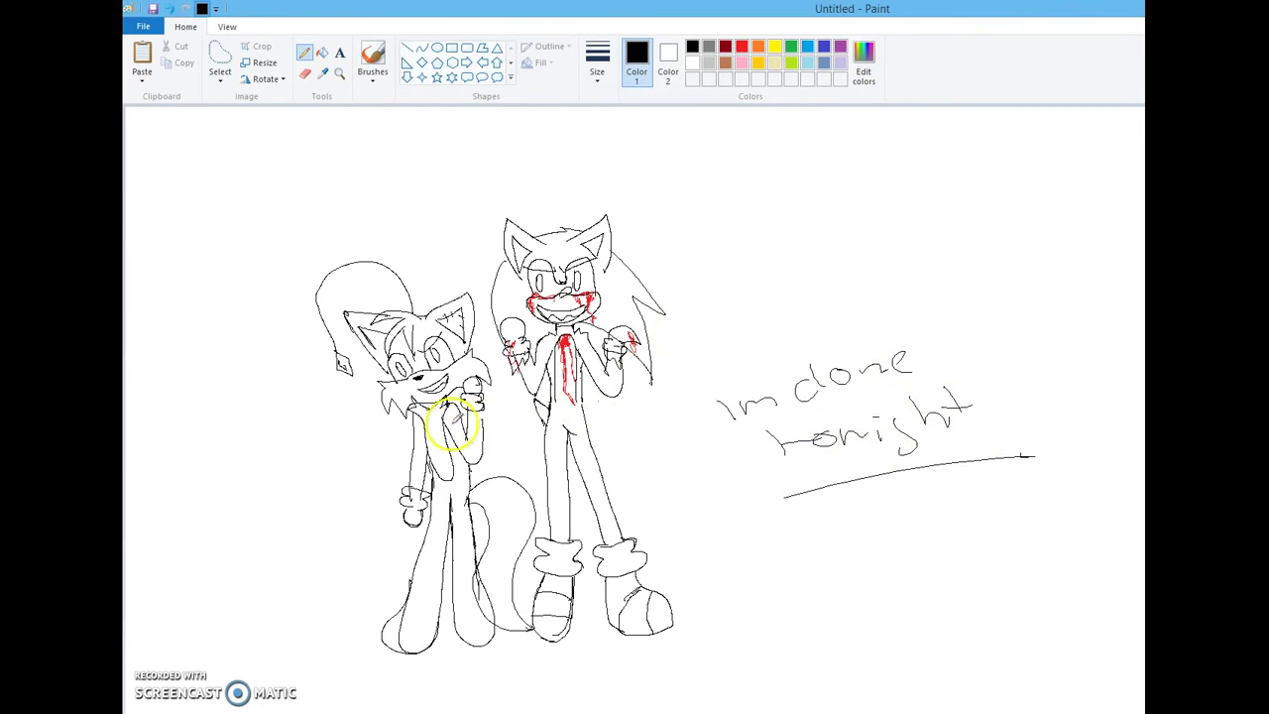
drag(159, 317, 185, 282)
drag(179, 313, 199, 290)
mouse_move(162, 349)
mouse_down()
mouse_move(188, 367)
mouse_move(201, 353)
mouse_up()
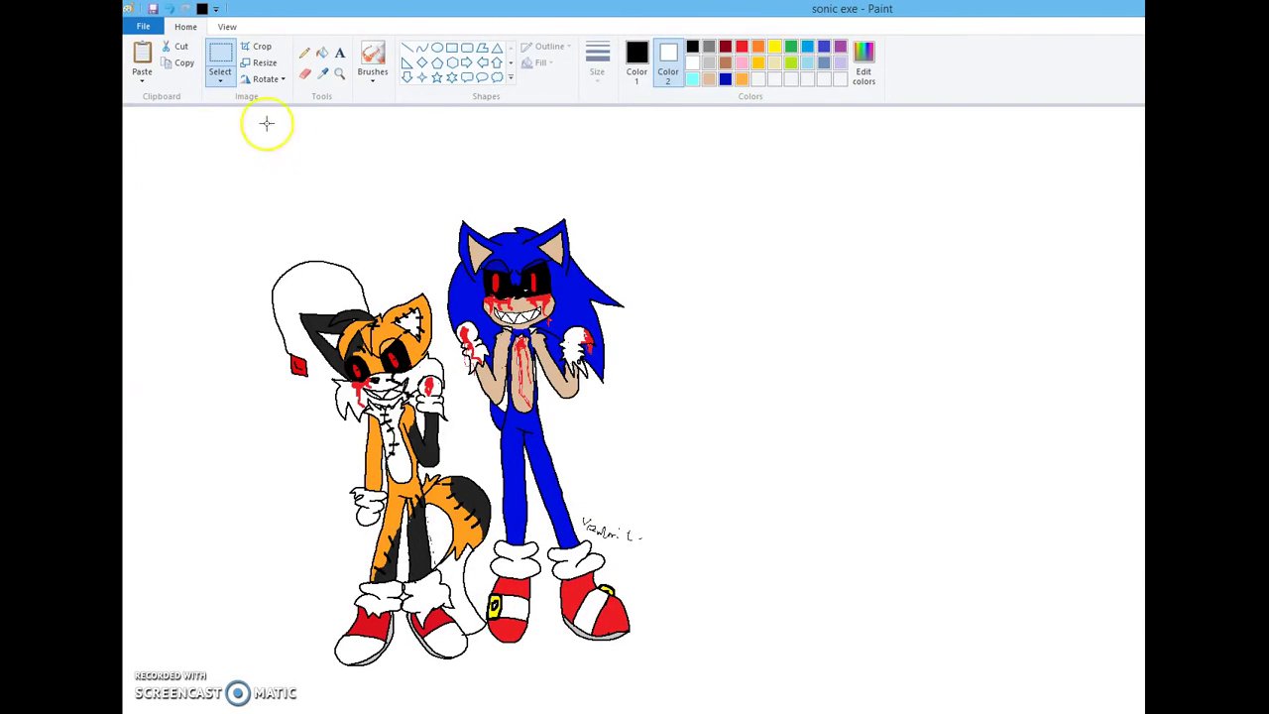
Try a straight black ground line from the canvas edge to the smaller figure's shoe, continuing on the hedgehog's far side
click(409, 52)
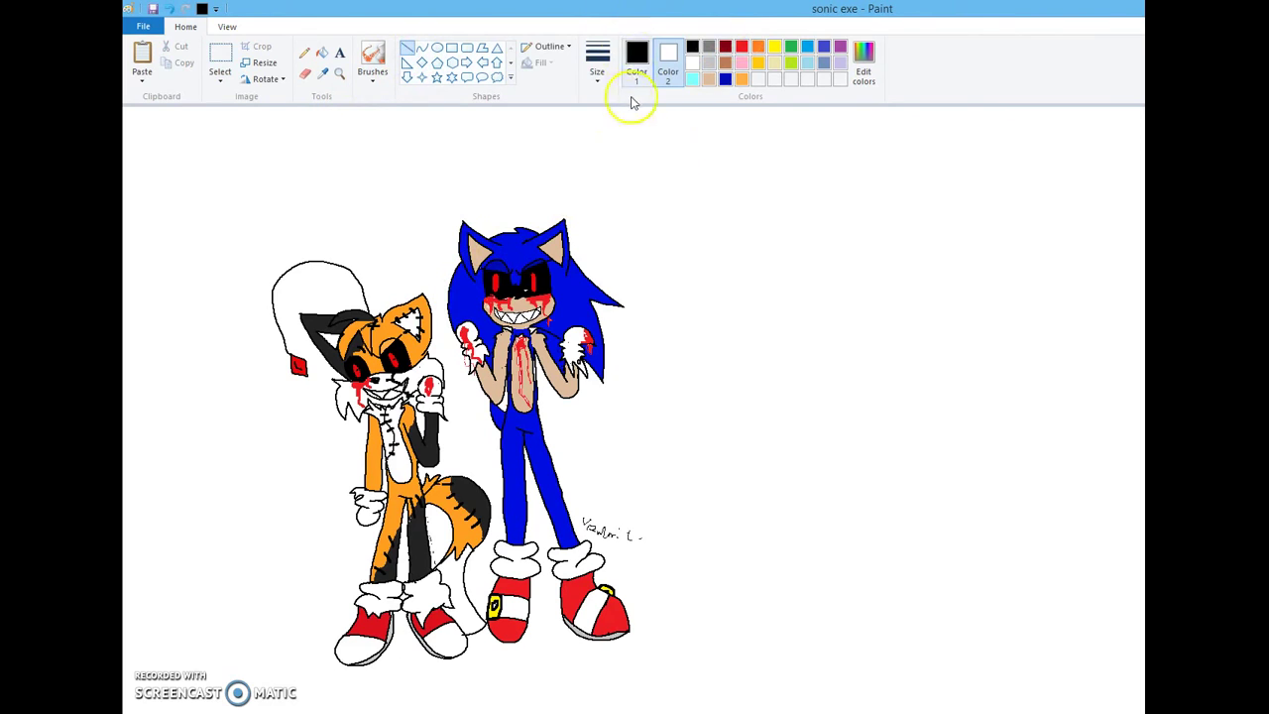
mouse_move(132, 588)
mouse_down()
mouse_move(284, 601)
mouse_move(337, 589)
mouse_move(350, 569)
mouse_move(352, 586)
mouse_move(293, 613)
mouse_up()
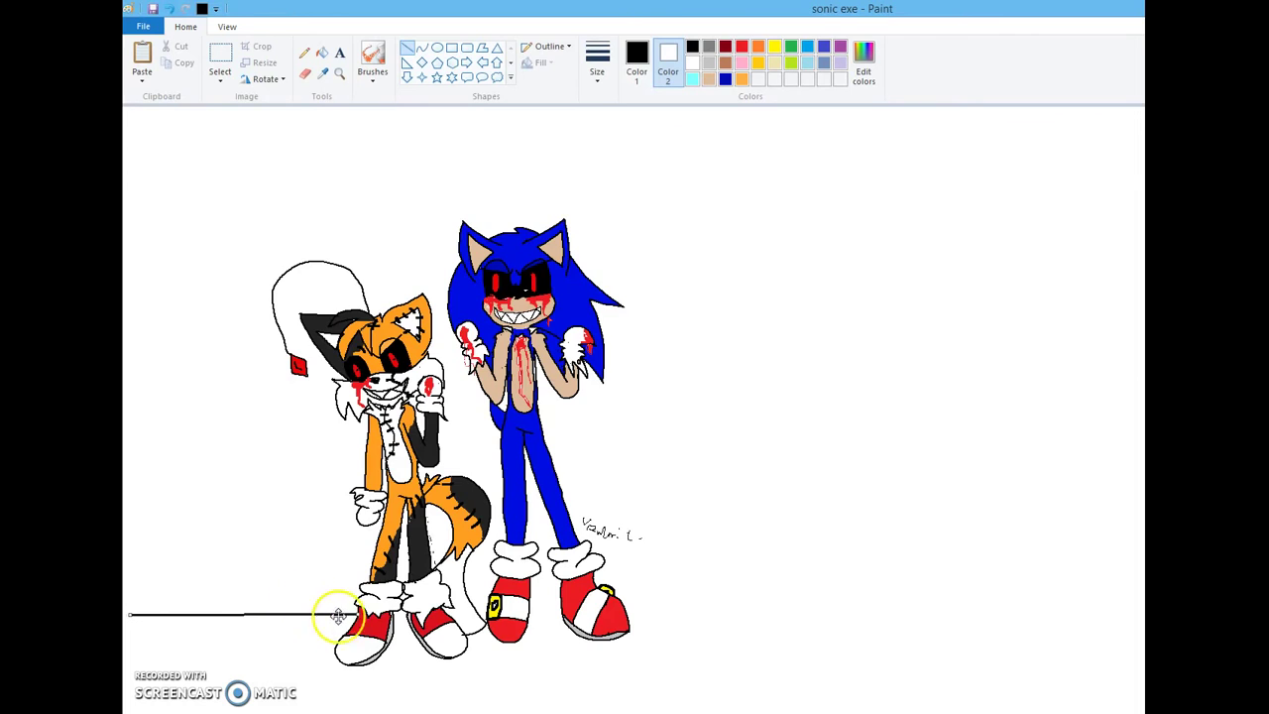
click(791, 598)
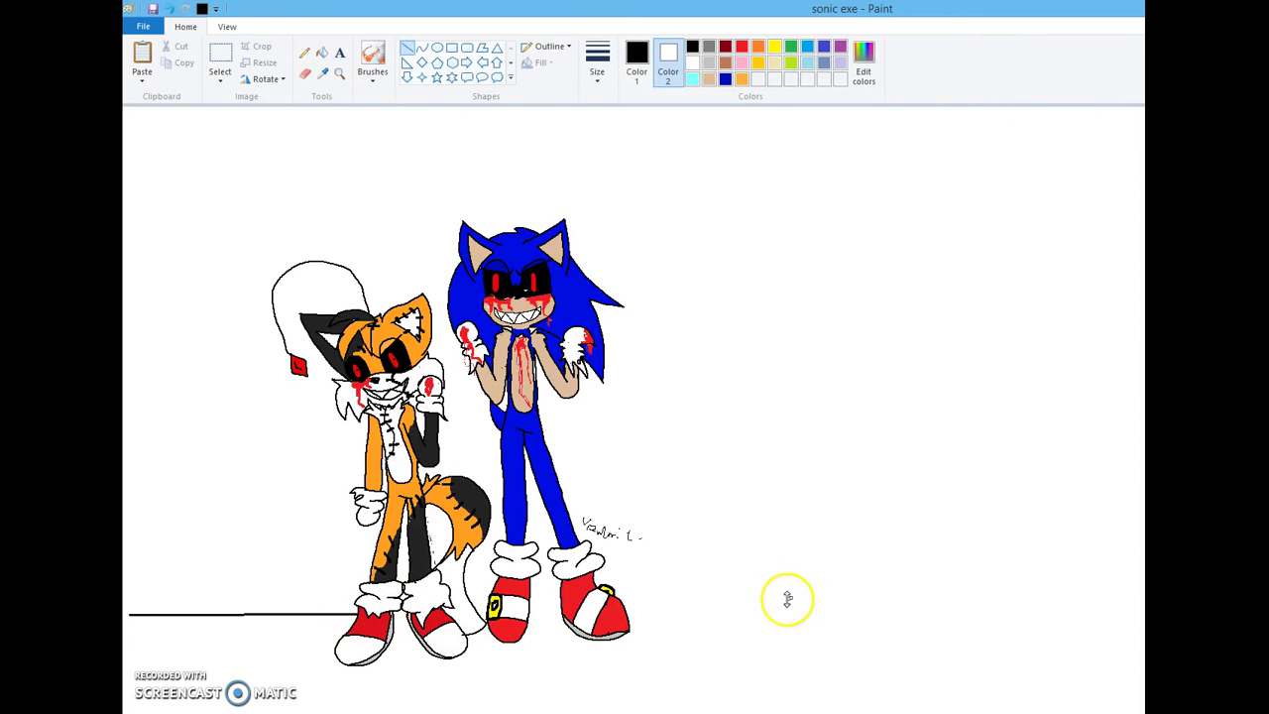
right_click(402, 618)
click(409, 629)
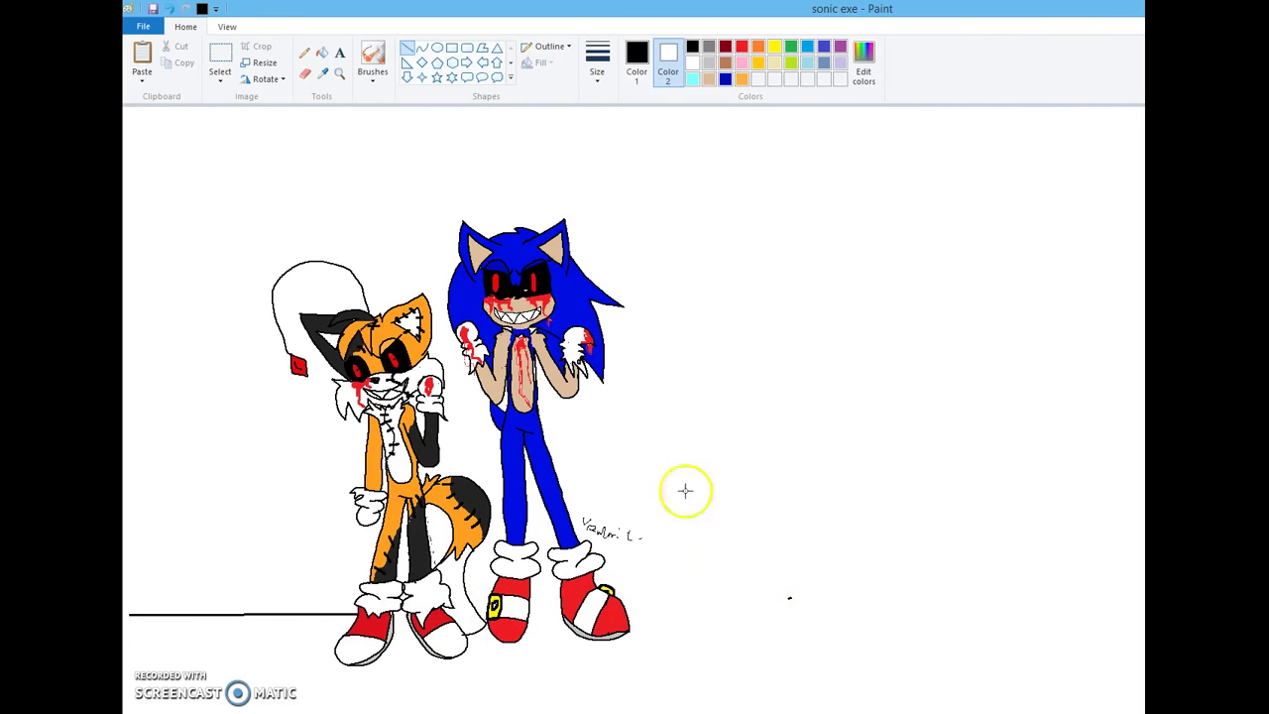
Erase the stray dot, the signature and part of the ground line, and undo these edits together with the line
click(307, 75)
drag(803, 645, 816, 571)
drag(629, 527, 607, 505)
mouse_move(136, 625)
mouse_down()
mouse_move(156, 570)
mouse_move(206, 604)
mouse_move(252, 583)
mouse_move(247, 496)
mouse_up()
click(260, 651)
click(340, 702)
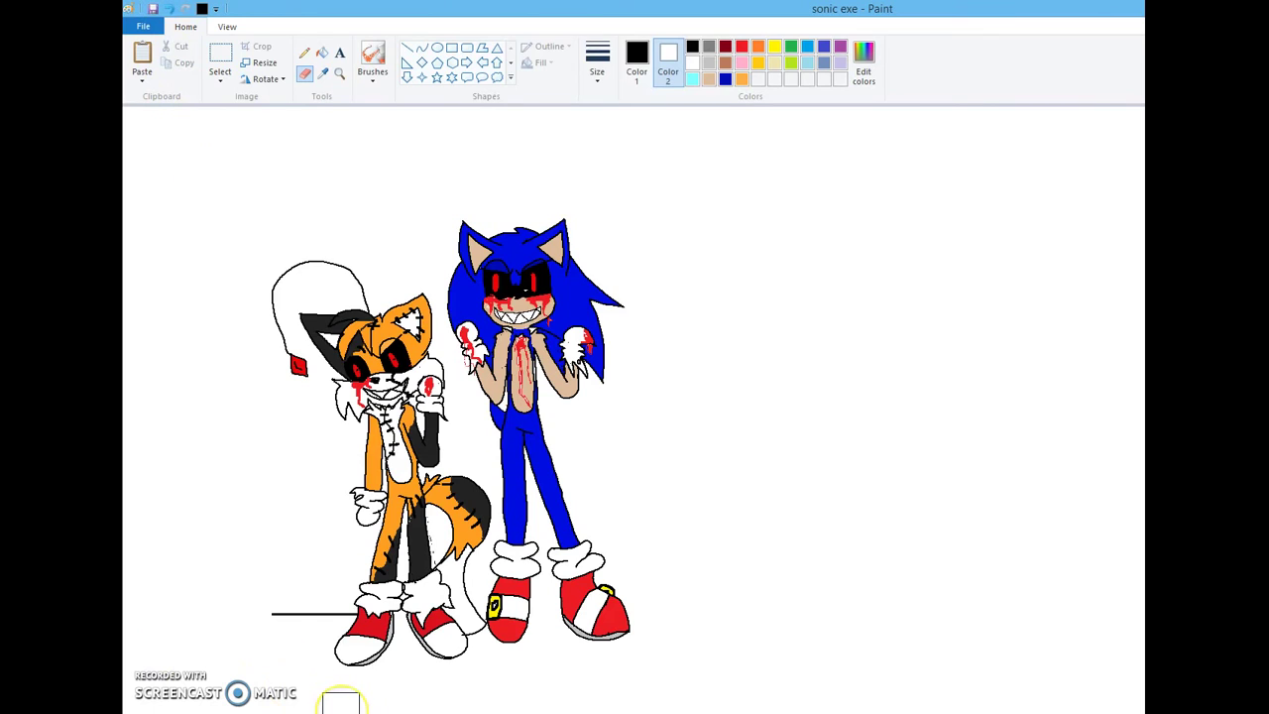
key(ctrl+z)
key(ctrl+z)
key(ctrl+z)
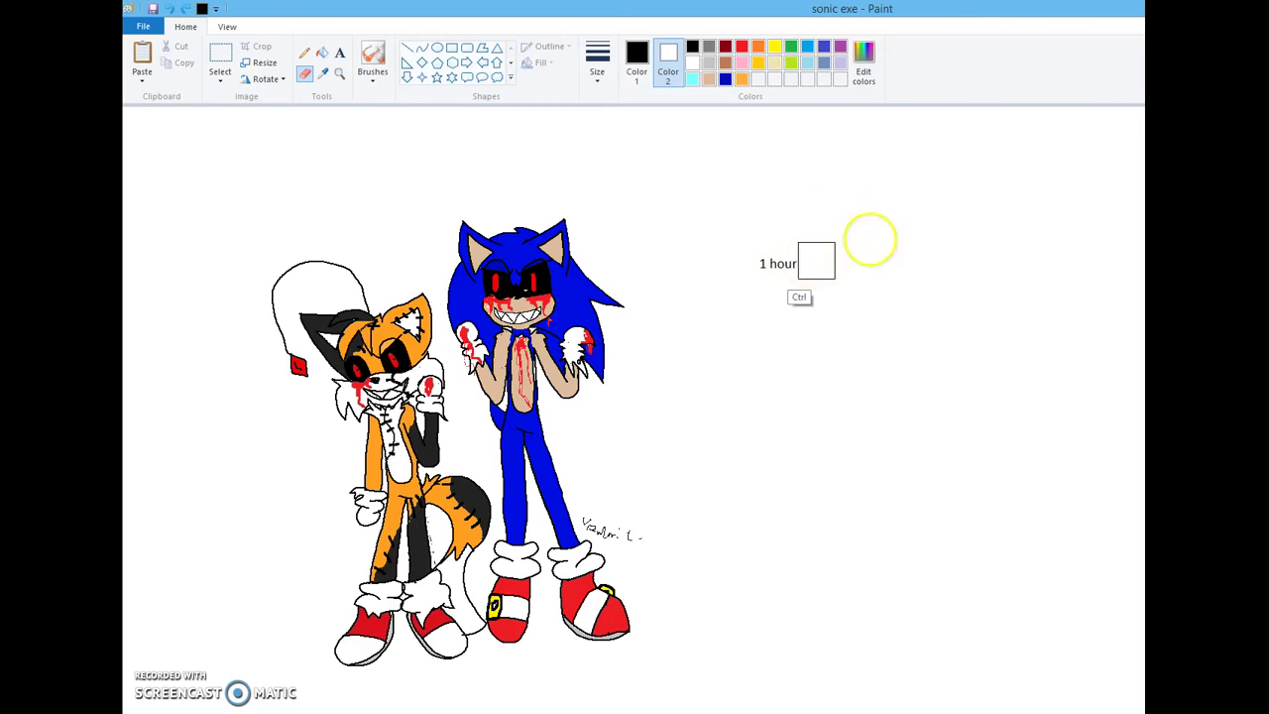
Erase the signature beside the hedgehog's leg and the "1 hour later" text, and choose the straight Line tool
drag(658, 530, 604, 523)
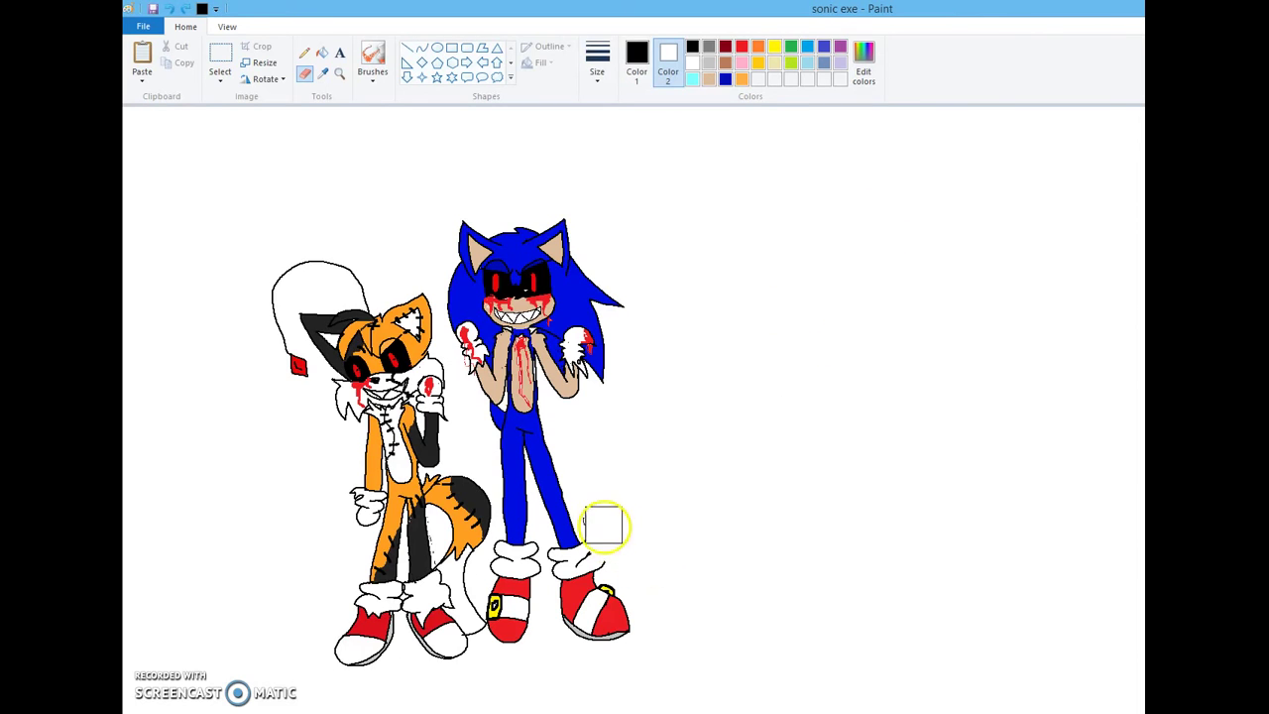
key(ctrl+z)
drag(648, 533, 604, 507)
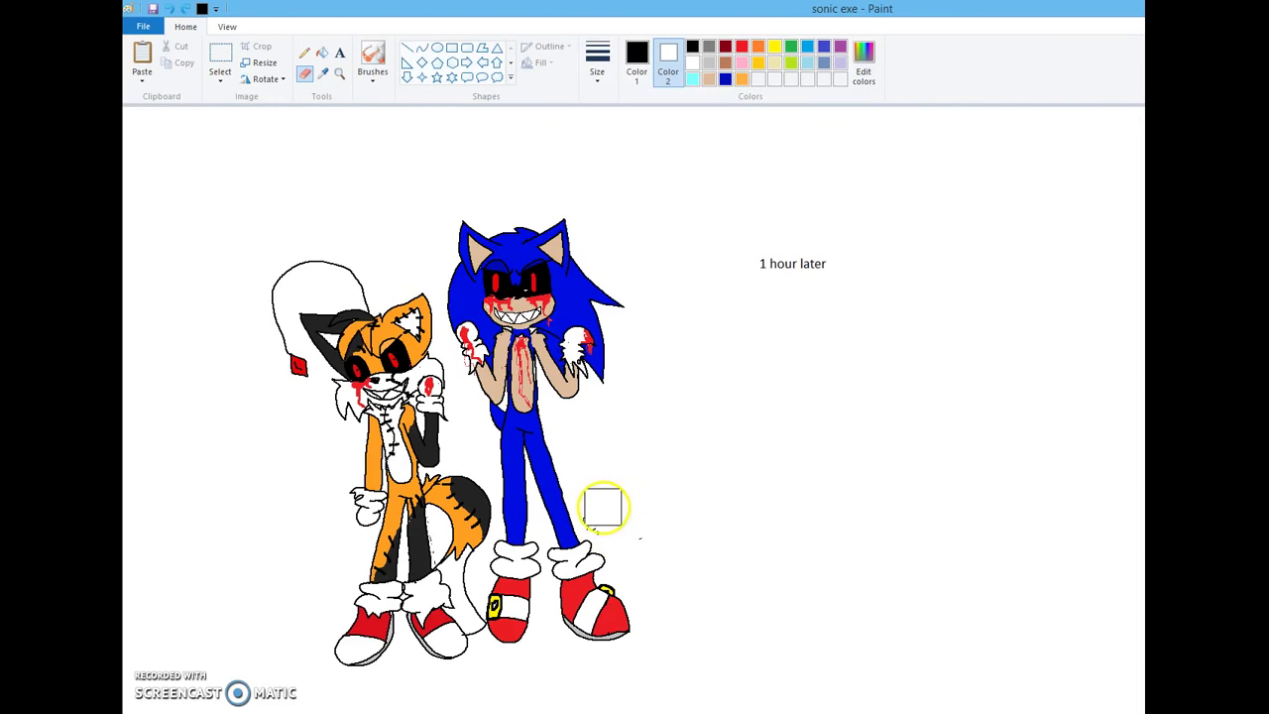
drag(827, 287, 906, 249)
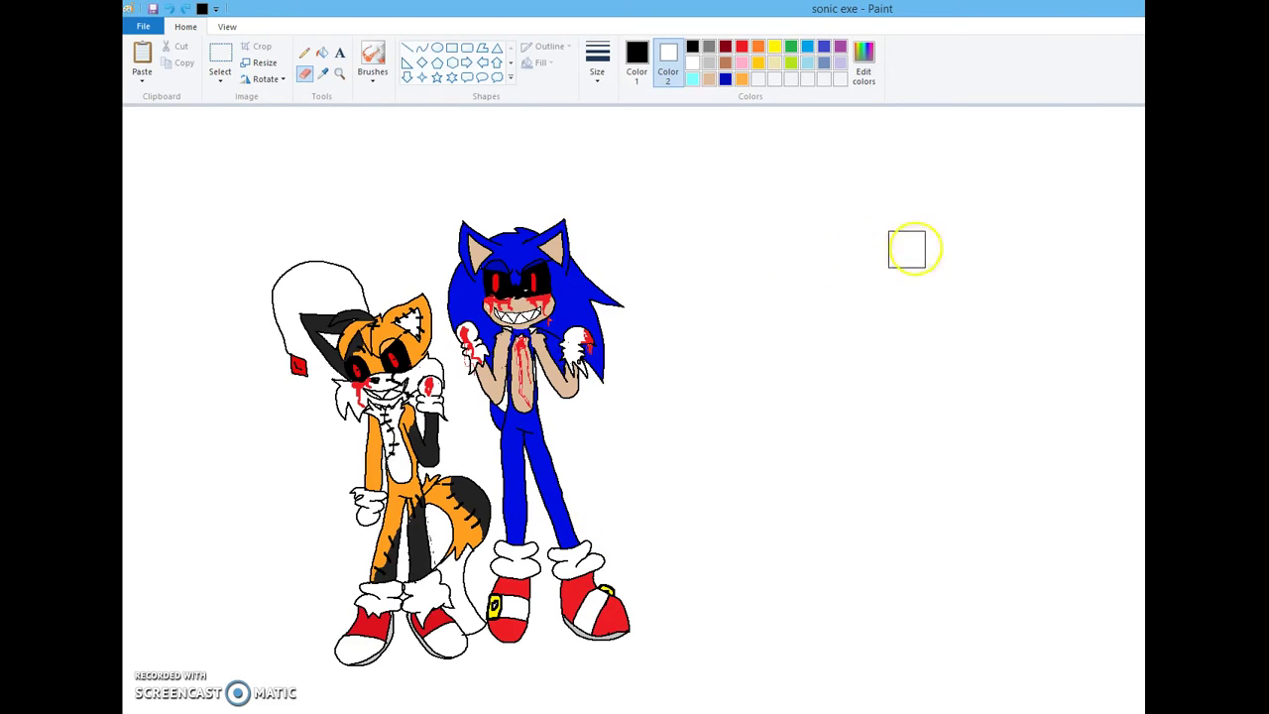
click(408, 50)
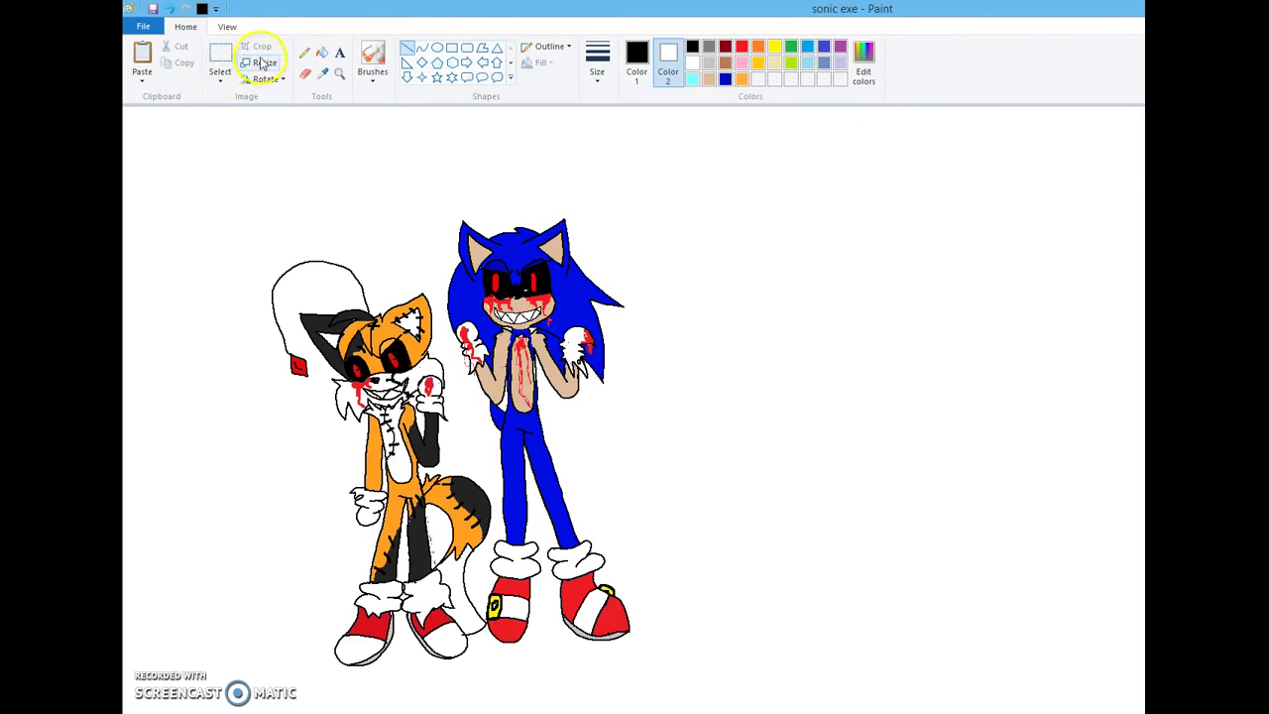
Select the entire picture, copy it, and set the secondary colour to red
click(220, 79)
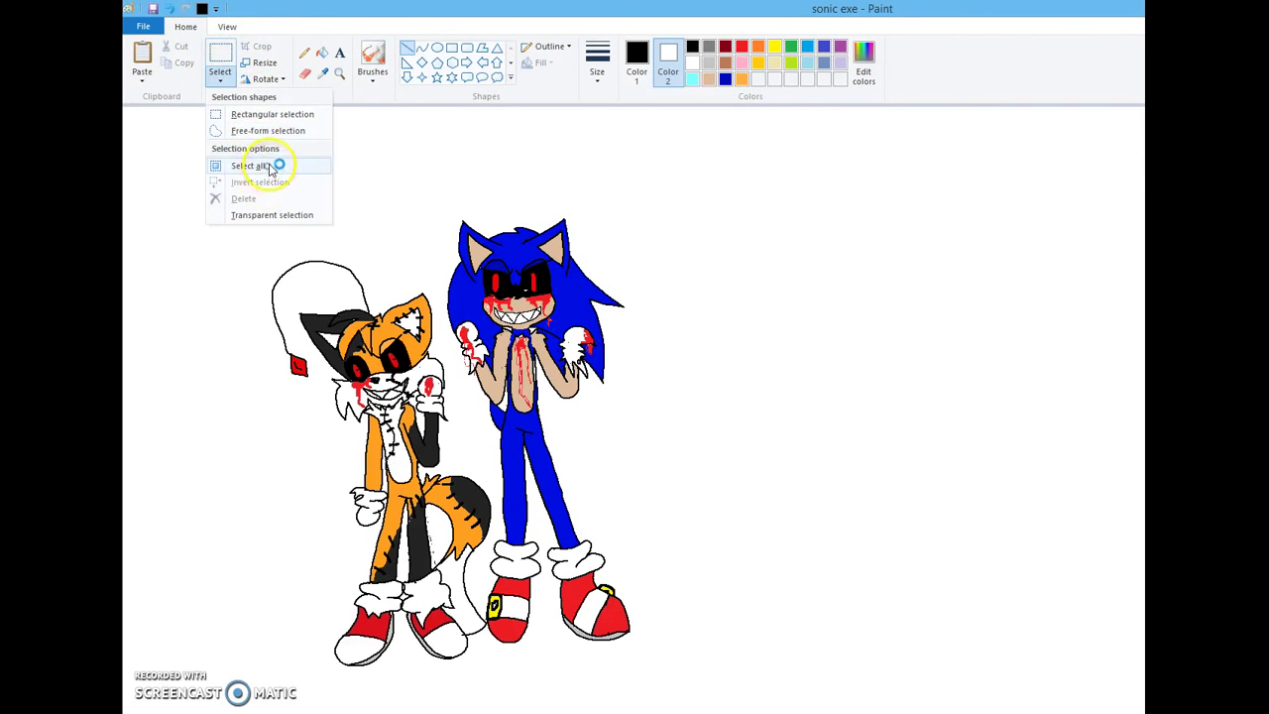
click(260, 165)
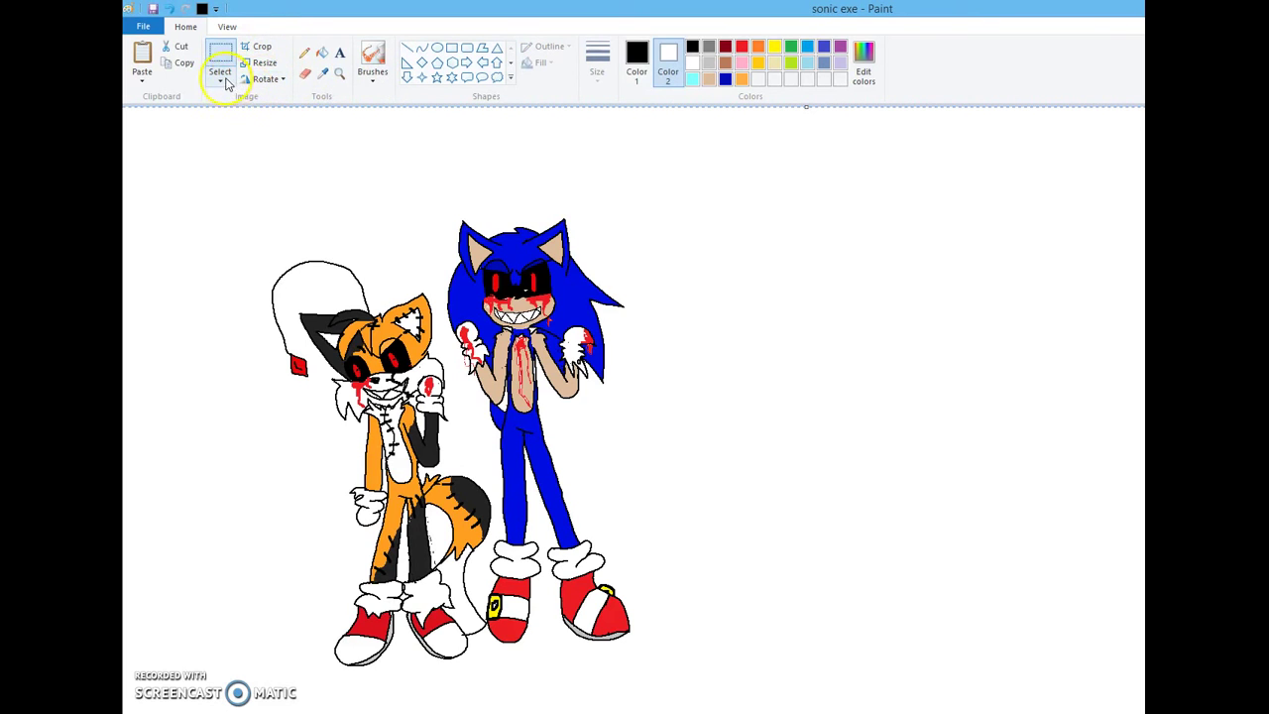
click(220, 79)
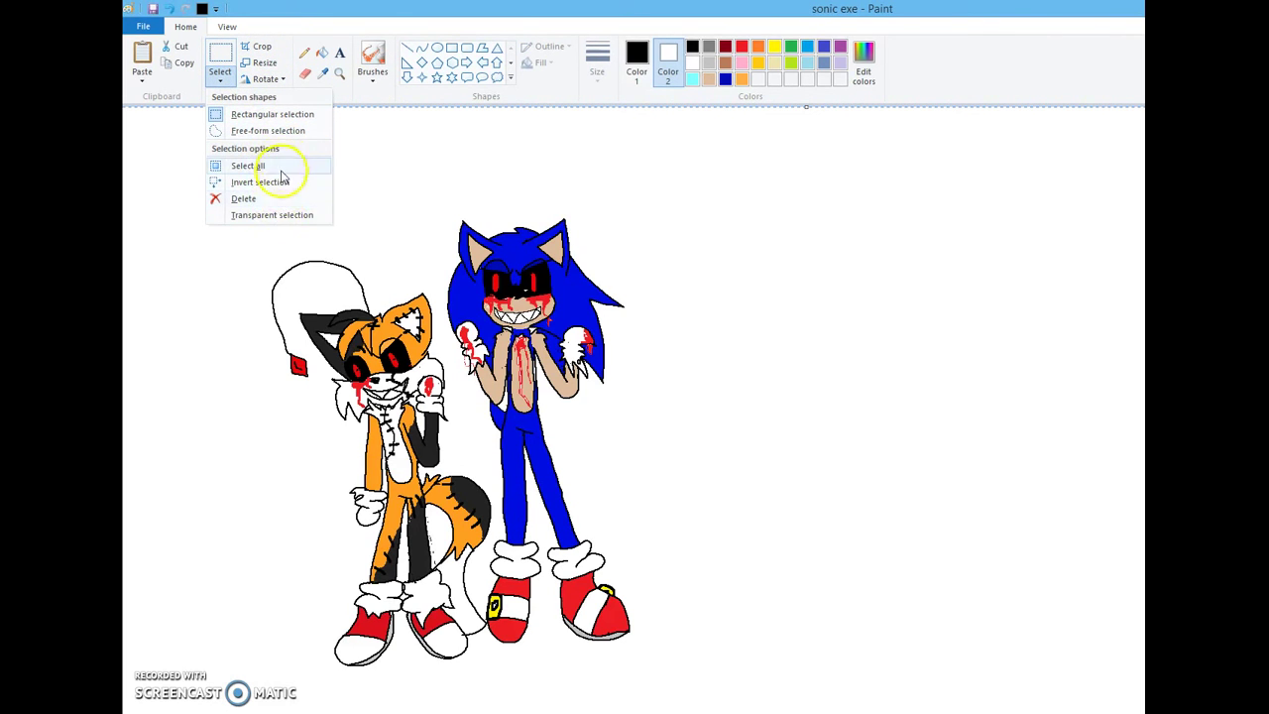
click(183, 65)
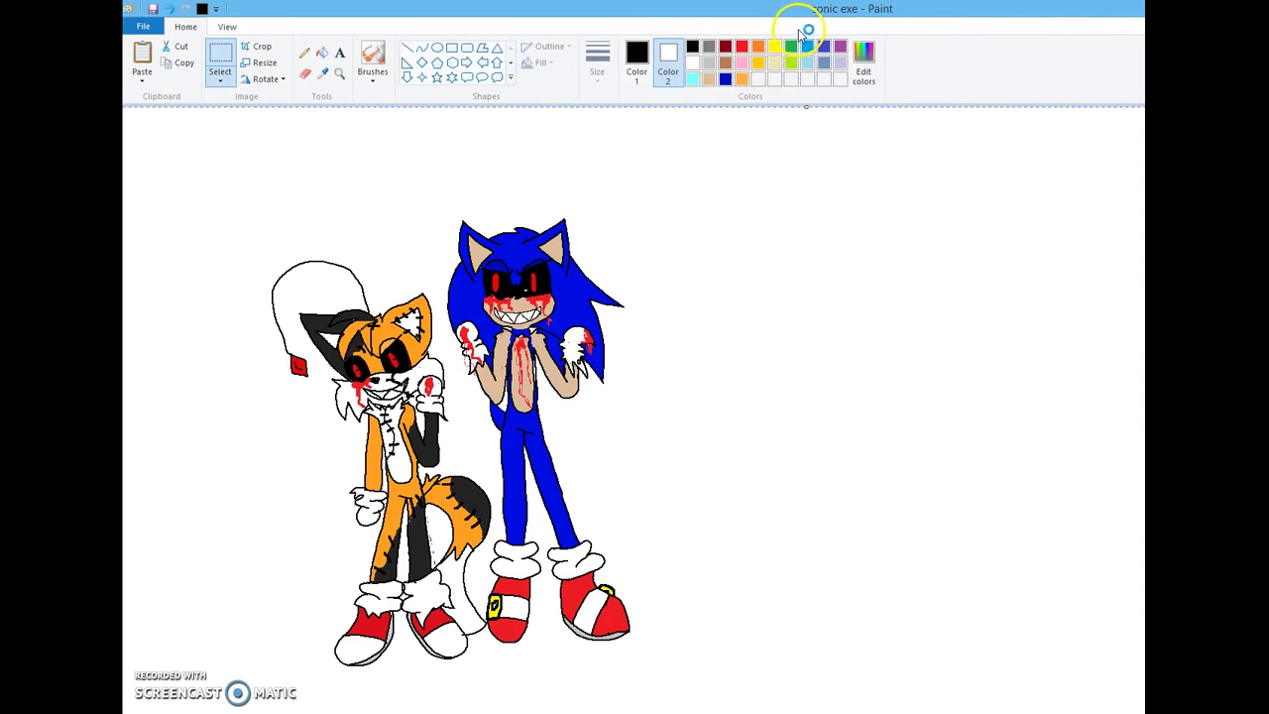
click(743, 51)
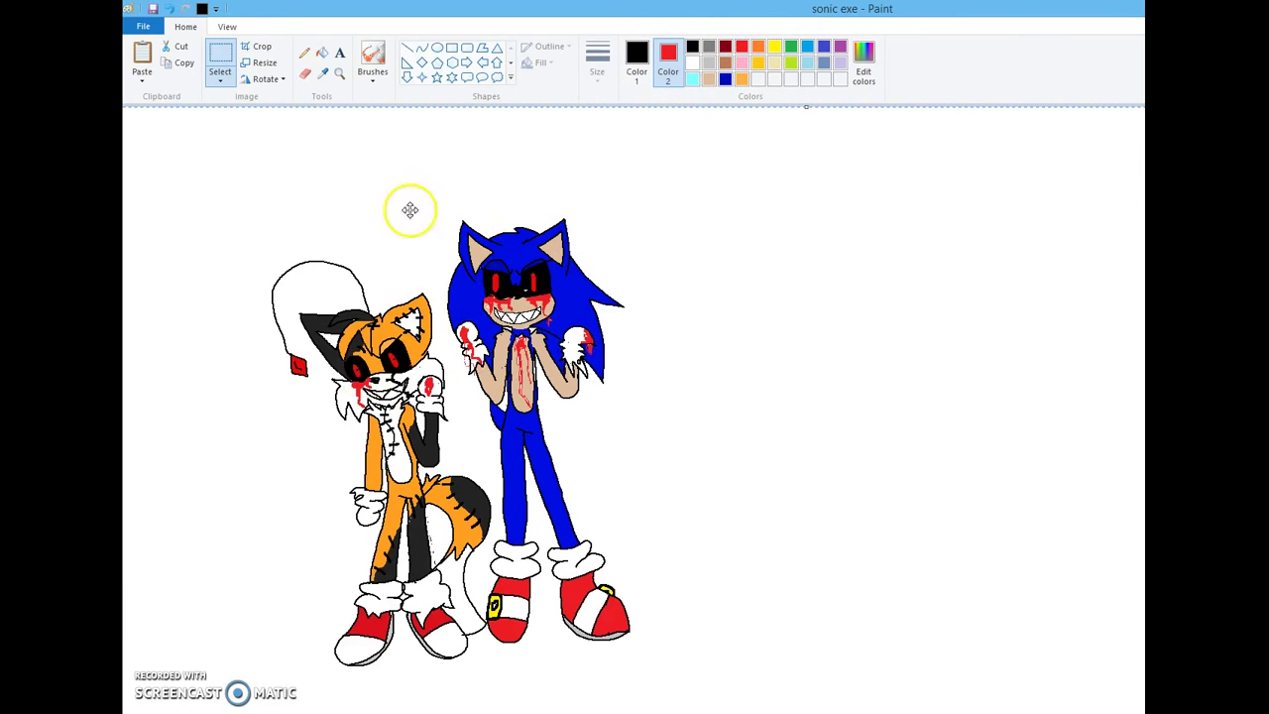
Draw a straight black ground line across the canvas at shoe height, then try pasting the copied picture over it and undo the paste
click(407, 48)
drag(132, 626, 1142, 629)
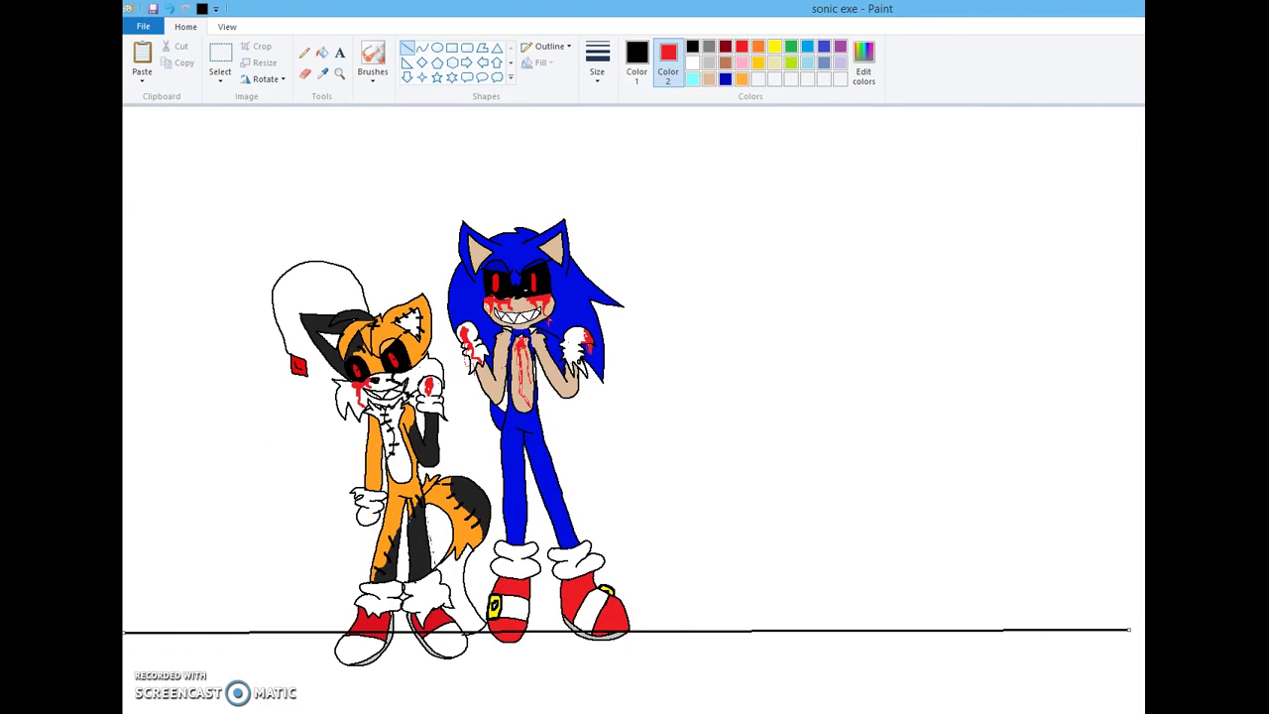
click(156, 62)
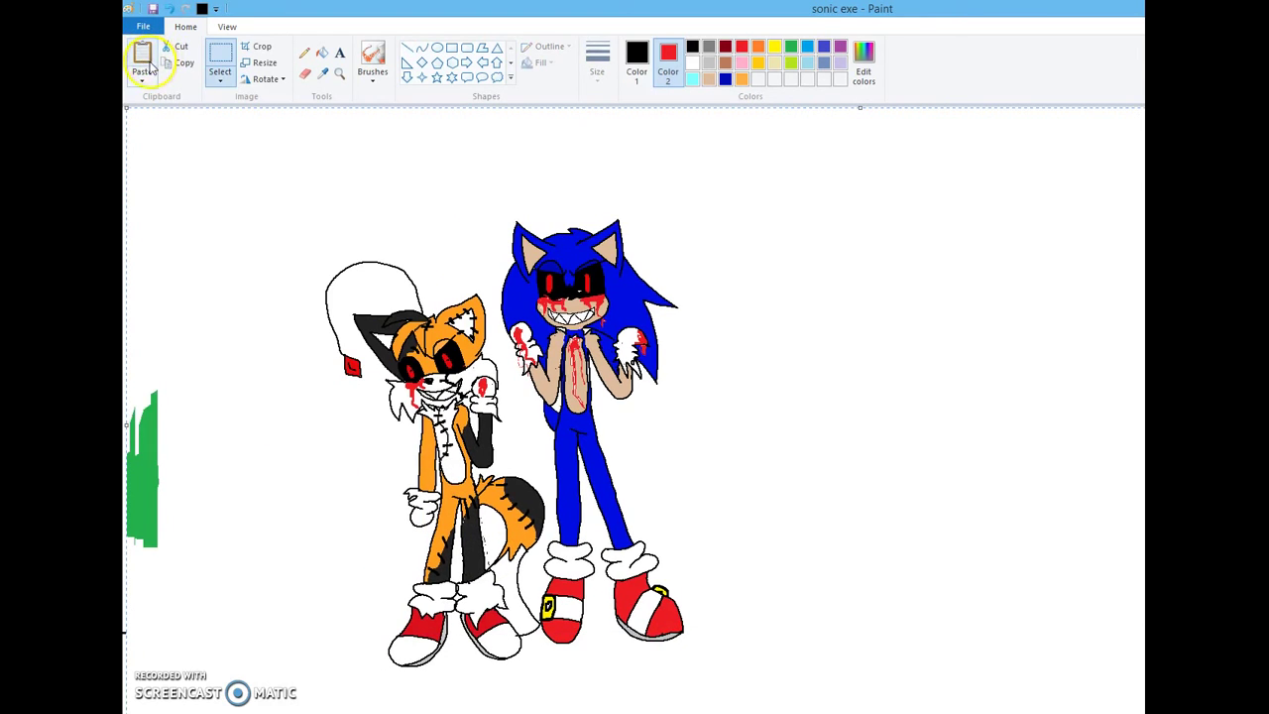
mouse_move(824, 368)
mouse_down()
mouse_move(744, 366)
mouse_move(731, 400)
mouse_move(723, 371)
mouse_move(644, 318)
mouse_up()
click(172, 12)
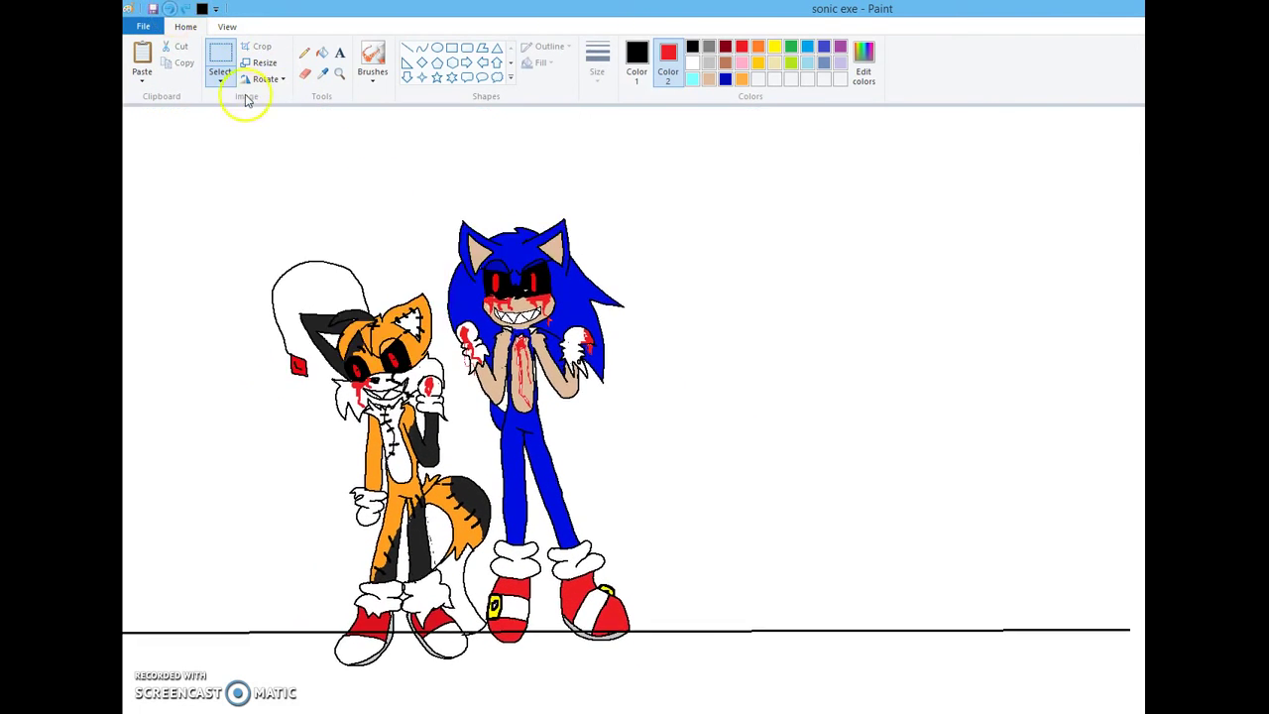
Try pasting the copied picture with transparent selection, and undo the paste together with the ground line
click(220, 80)
click(285, 215)
click(143, 59)
mouse_move(277, 261)
mouse_down()
mouse_move(355, 337)
mouse_move(307, 352)
mouse_move(232, 408)
mouse_up()
key(ctrl+z)
key(ctrl+z)
key(ctrl+z)
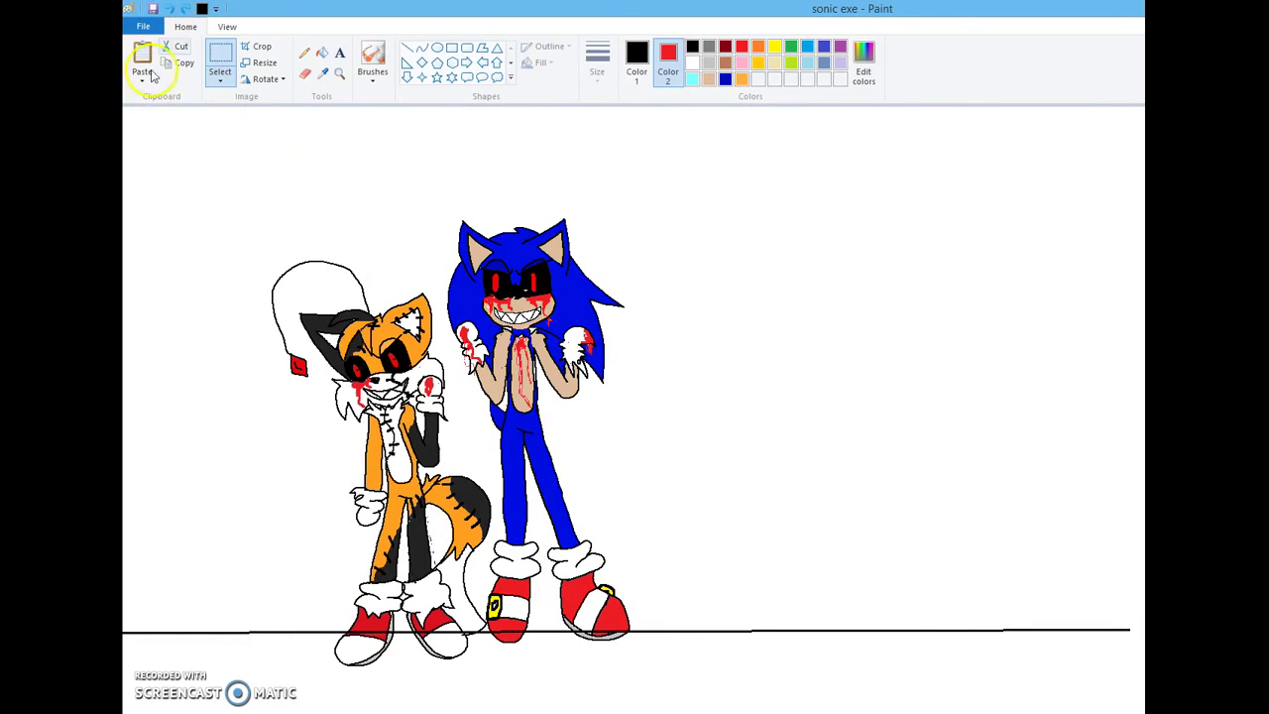
key(ctrl+z)
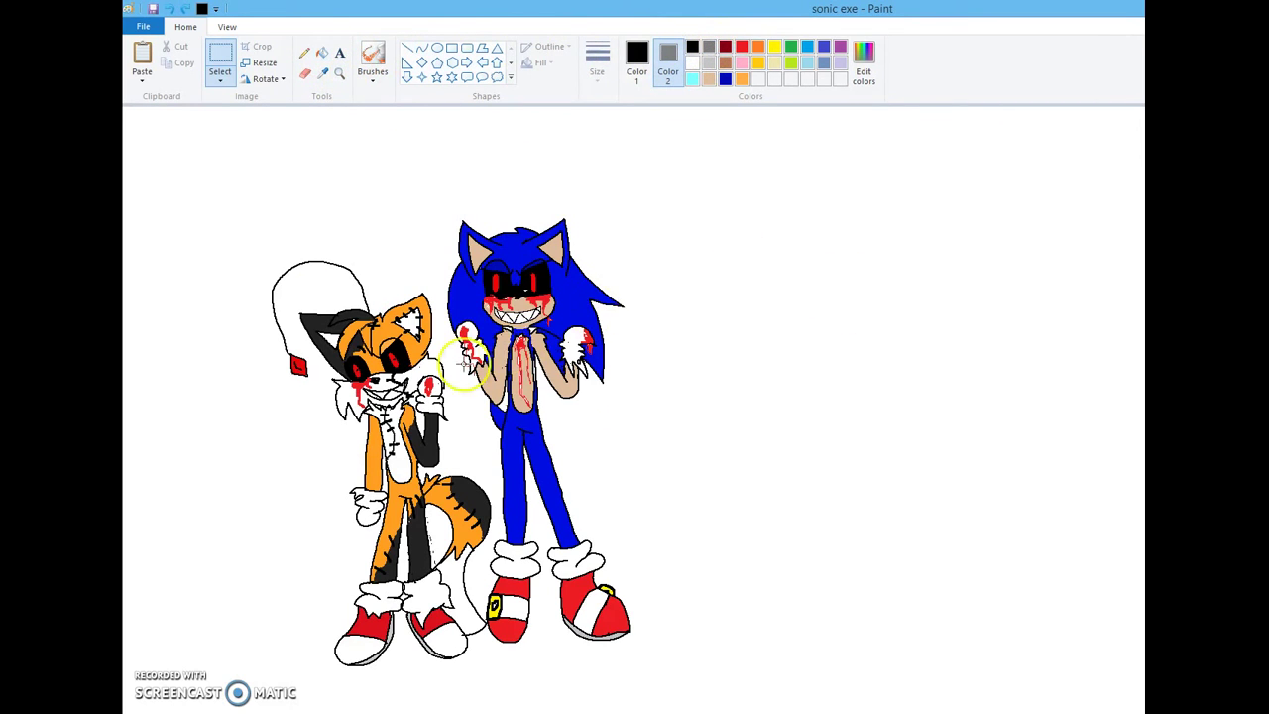
Try filling the white background around both characters with black
click(325, 52)
click(774, 196)
click(443, 319)
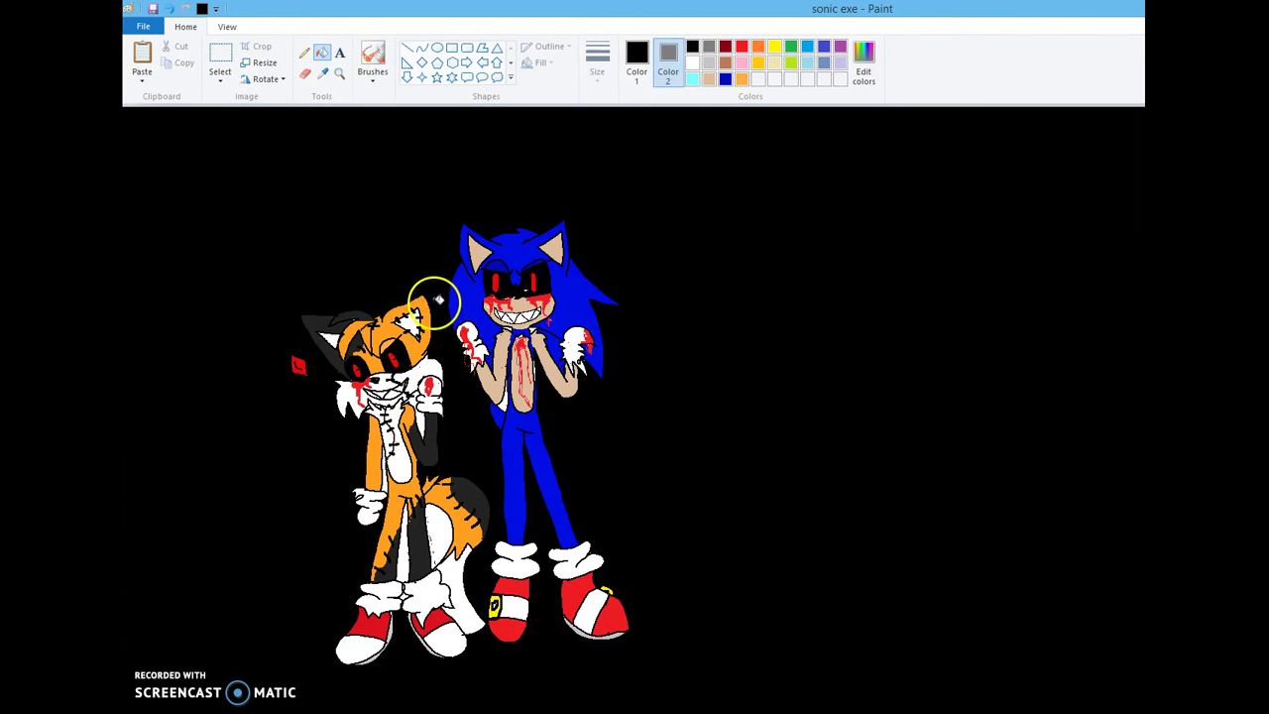
Fill the background with 50% gray, including the gaps between the fox's tail and leg and between its legs
click(710, 47)
click(762, 228)
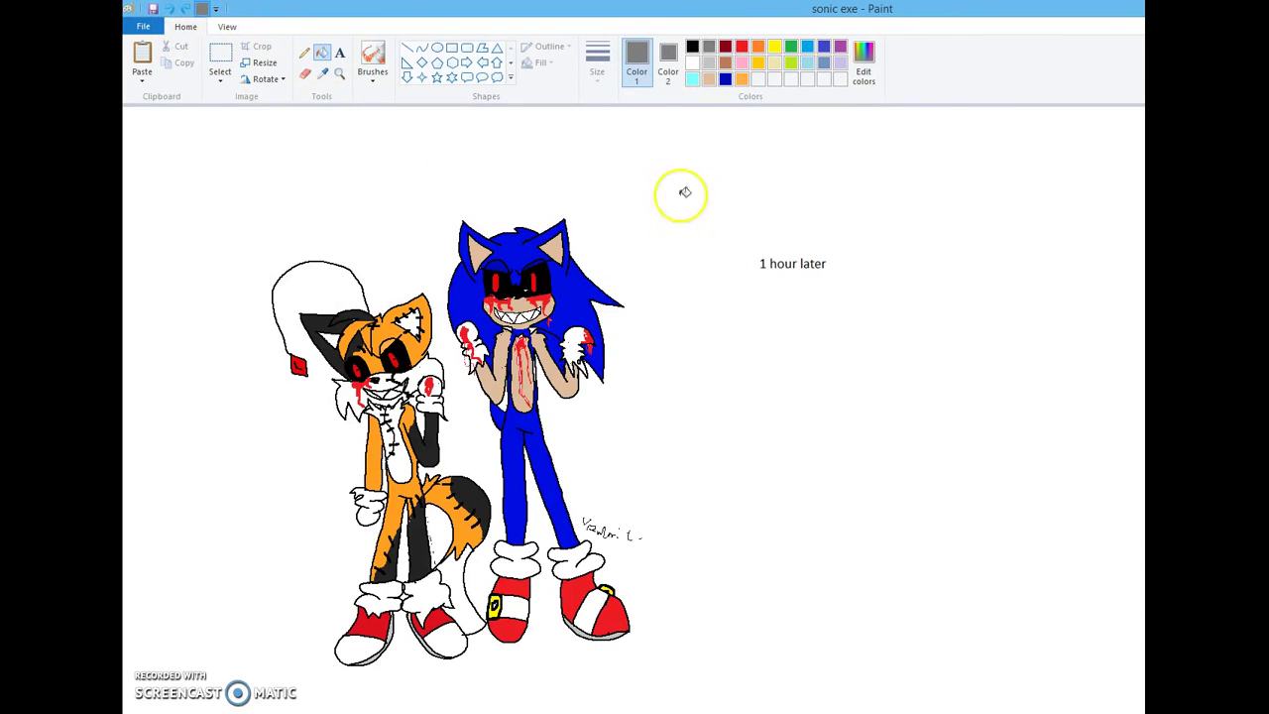
click(742, 181)
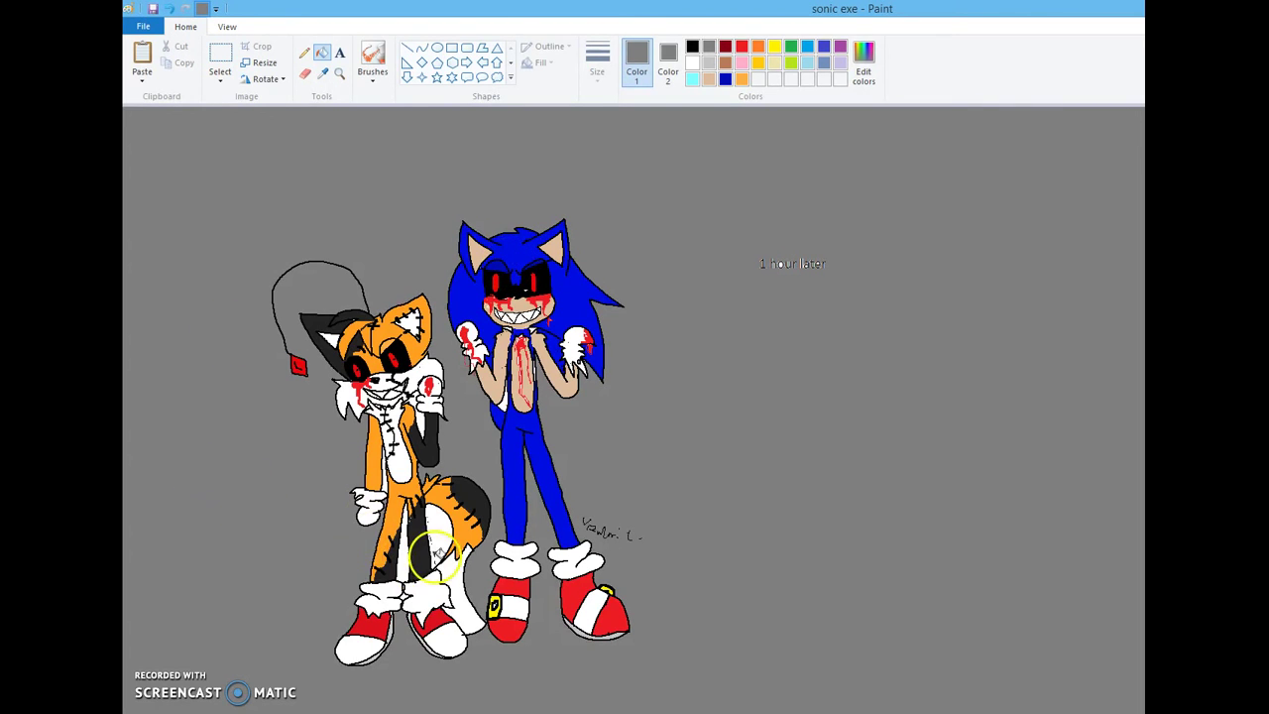
click(438, 544)
click(400, 567)
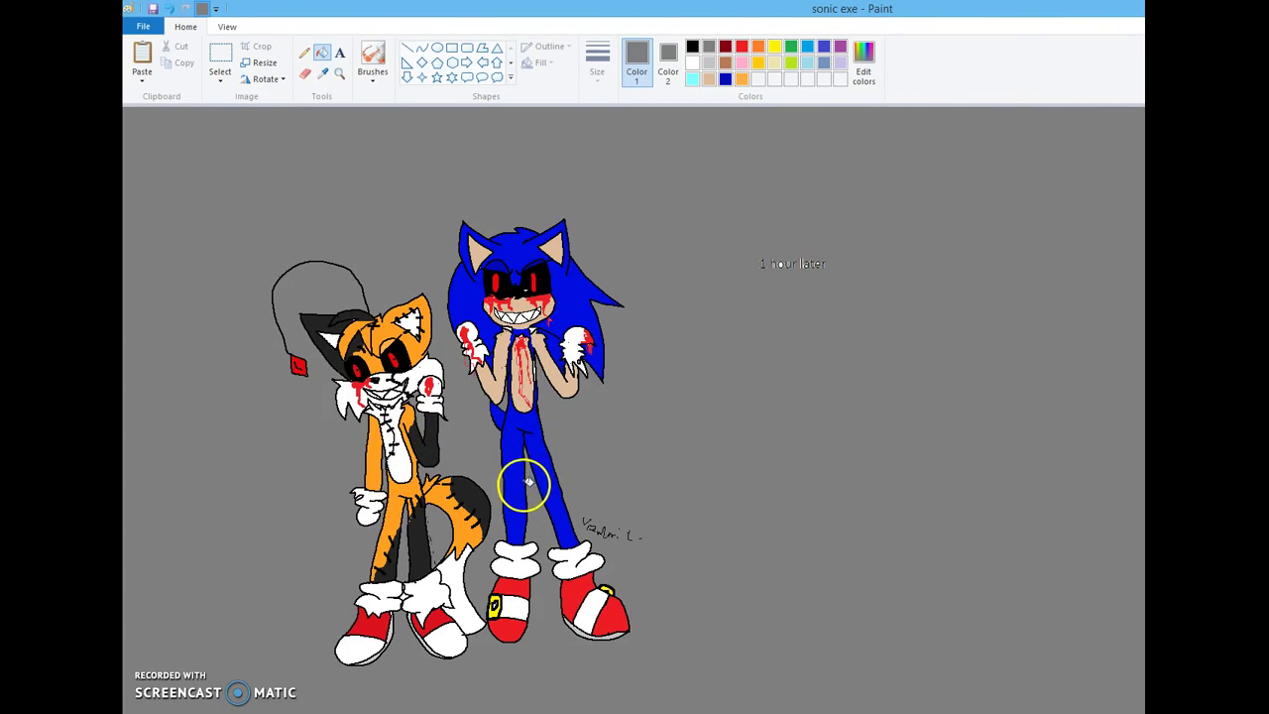
Erase the "1 hour later" text using the background gray as the secondary colour
click(305, 75)
click(808, 245)
mouse_move(816, 244)
mouse_down()
mouse_move(813, 269)
mouse_move(790, 258)
mouse_up()
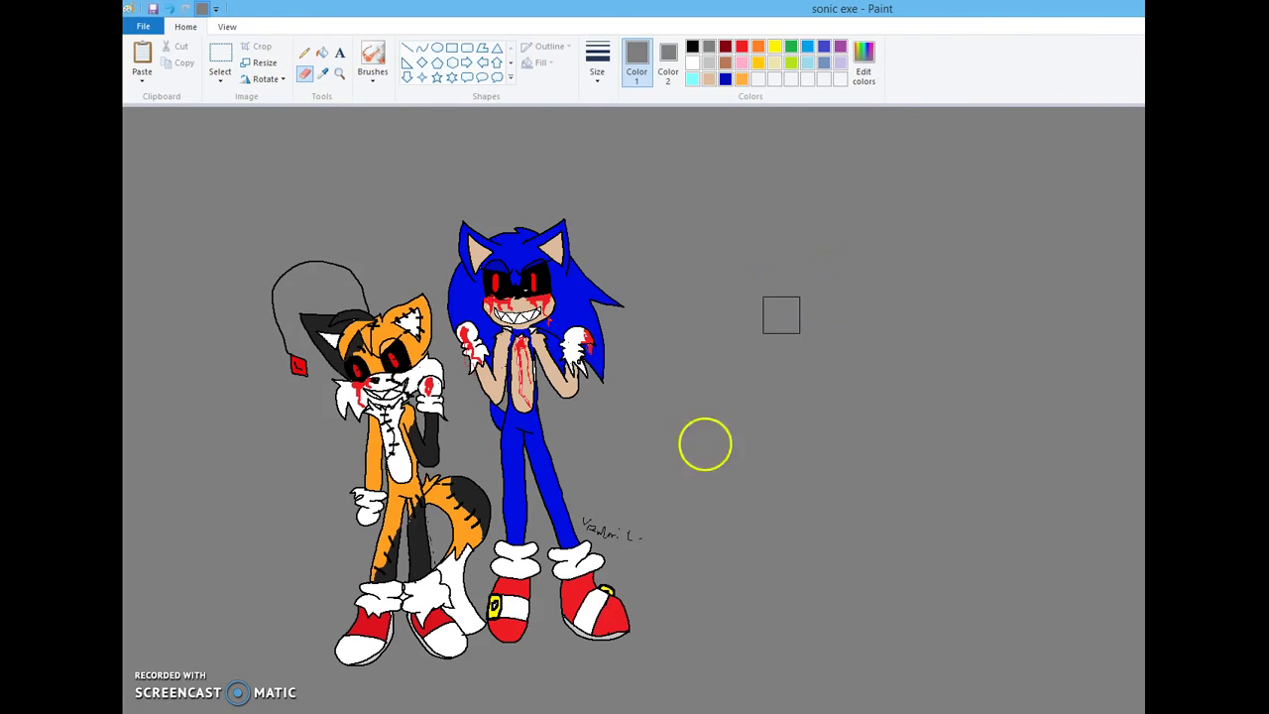
Erase the old signature beside the hedgehog's leg and handwrite a new one there in black with the Pencil
mouse_move(646, 557)
mouse_down()
mouse_move(618, 507)
mouse_move(598, 502)
mouse_move(617, 516)
mouse_up()
click(305, 53)
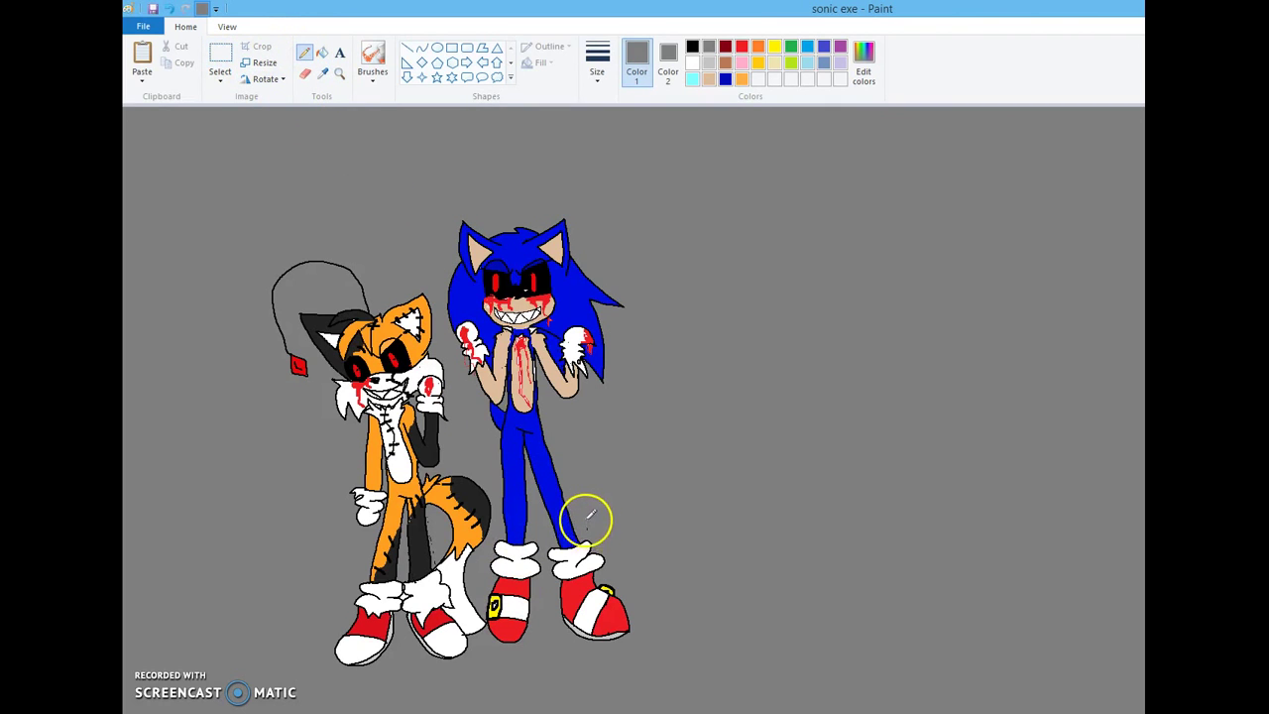
click(693, 47)
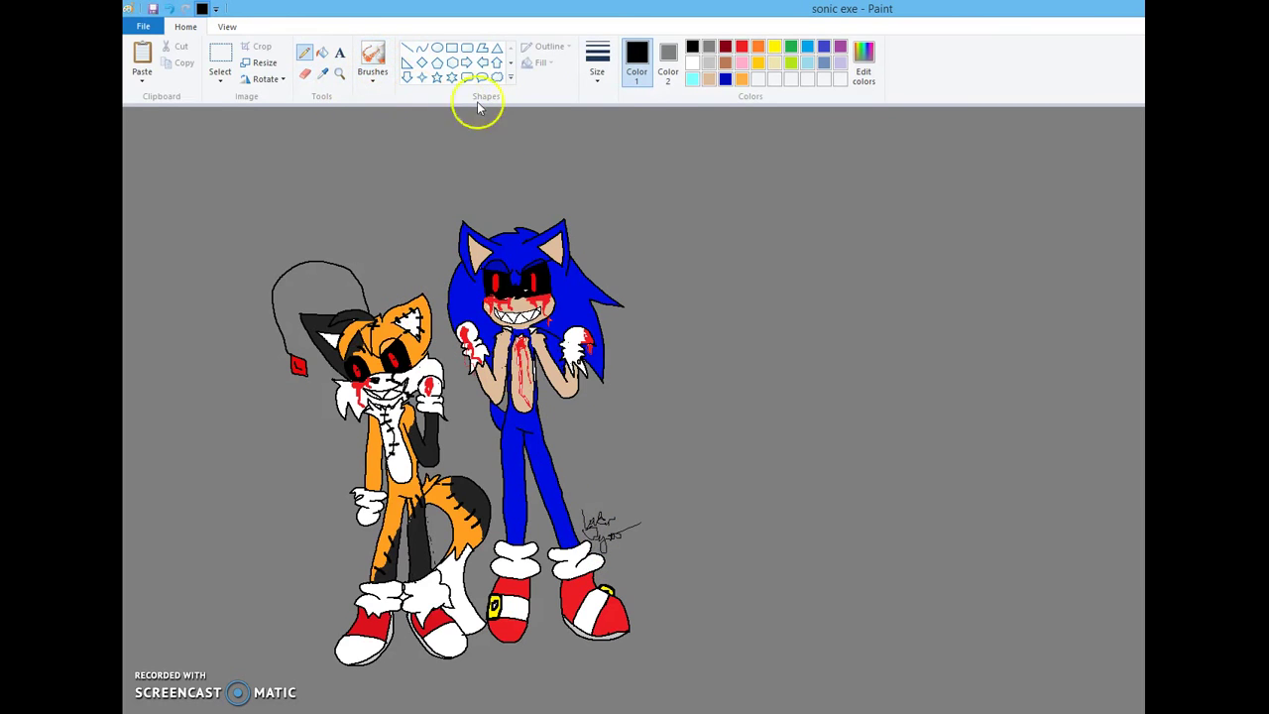
Mix a slightly darker custom gray than the background and make it the primary colour
click(669, 59)
click(637, 60)
click(709, 47)
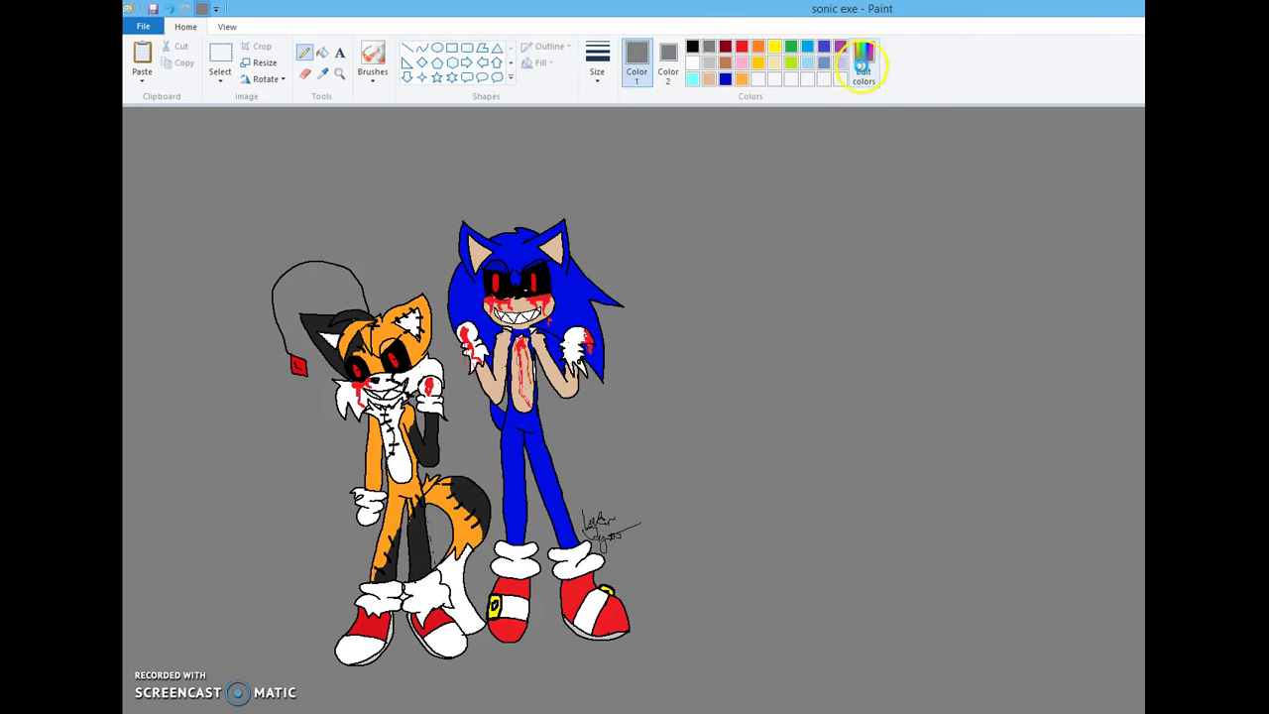
click(863, 64)
click(997, 383)
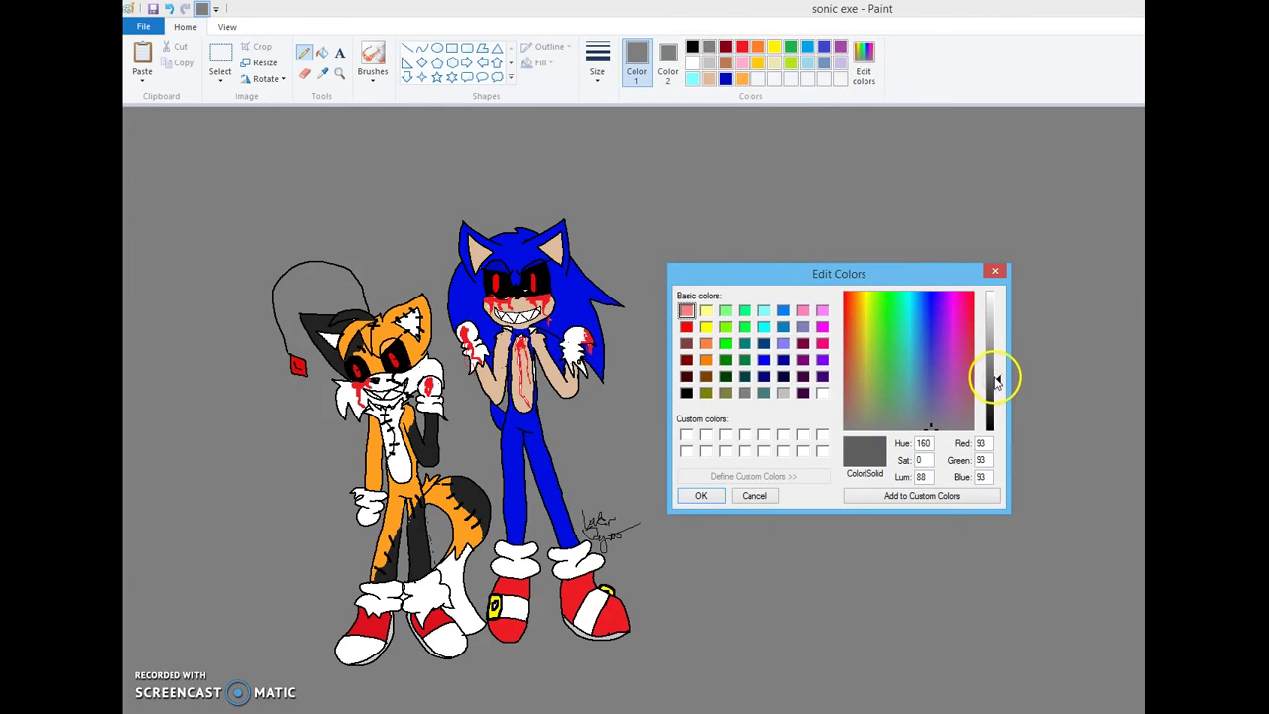
click(997, 368)
click(699, 496)
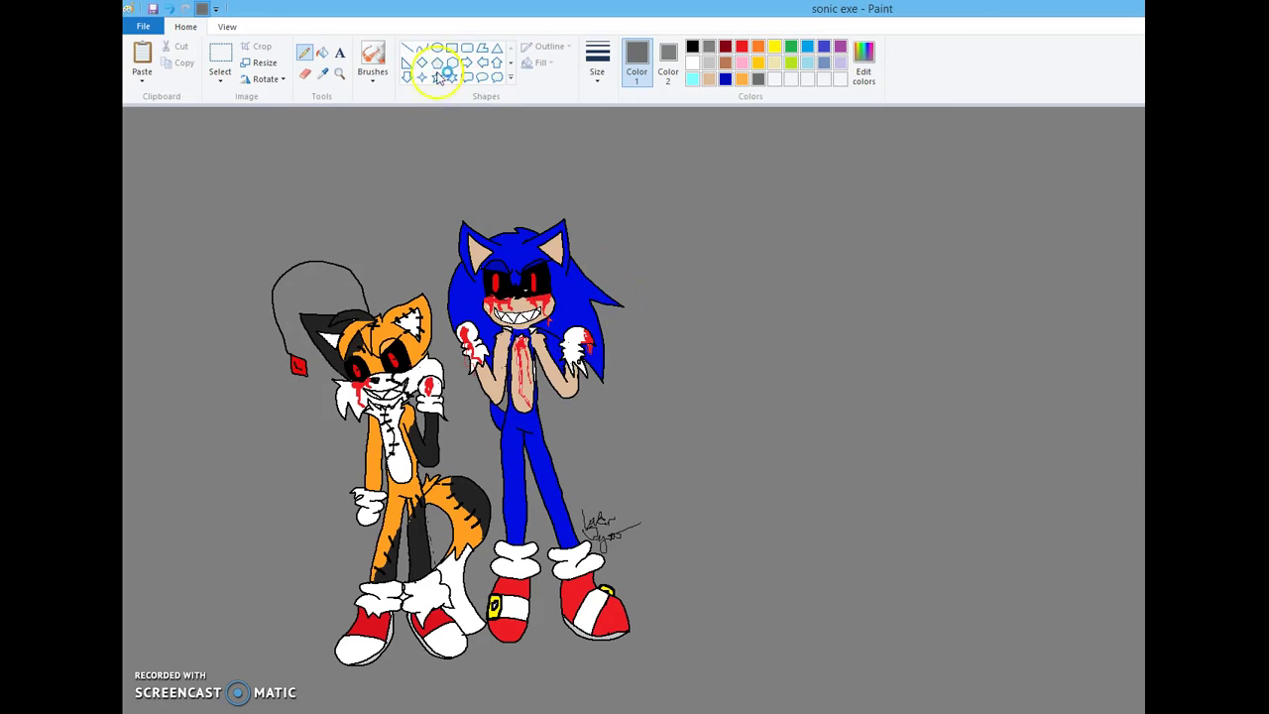
Try shading the background beside and above the fox with broad darker gray strokes of the basic brush
click(380, 84)
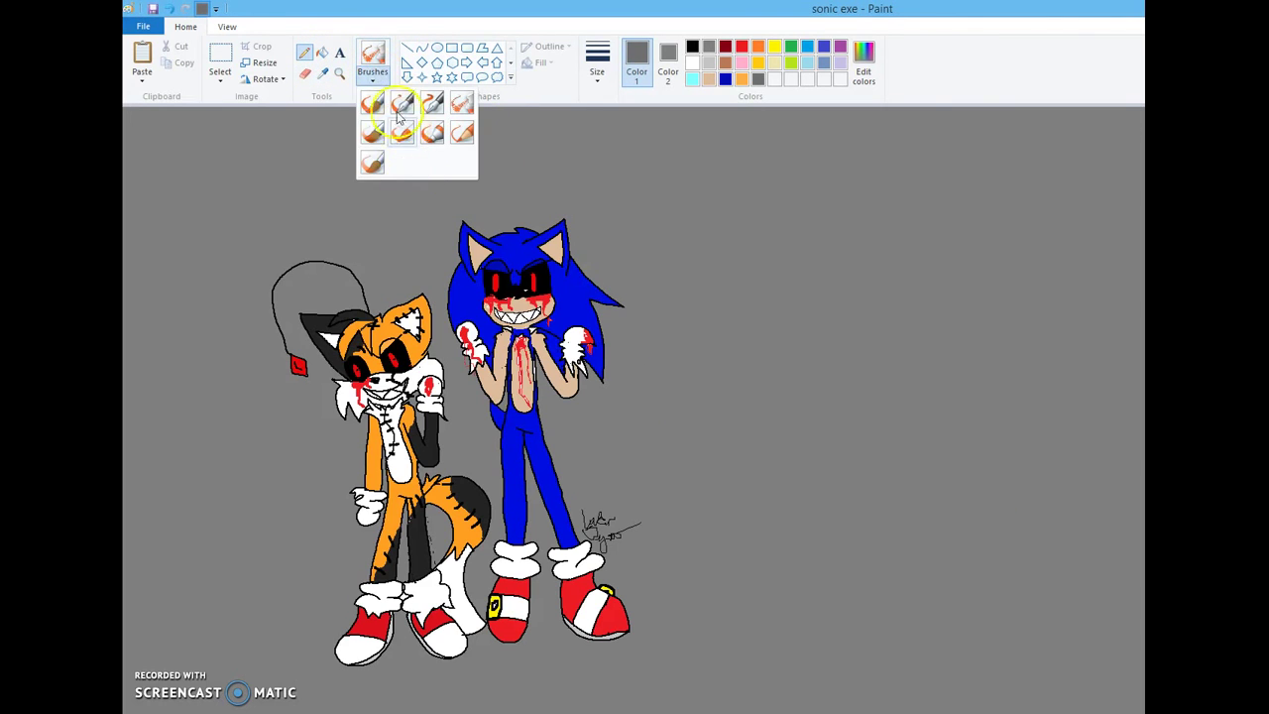
click(373, 104)
mouse_move(301, 192)
mouse_down()
mouse_move(239, 375)
mouse_move(310, 171)
mouse_move(240, 430)
mouse_move(277, 184)
mouse_move(235, 401)
mouse_move(208, 240)
mouse_move(232, 231)
mouse_move(220, 486)
mouse_move(288, 165)
mouse_move(197, 338)
mouse_move(225, 227)
mouse_move(344, 146)
mouse_move(195, 306)
mouse_move(280, 163)
mouse_move(263, 175)
mouse_move(172, 327)
mouse_move(138, 331)
mouse_move(231, 119)
mouse_move(181, 176)
mouse_move(142, 191)
mouse_move(176, 115)
mouse_move(129, 152)
mouse_up()
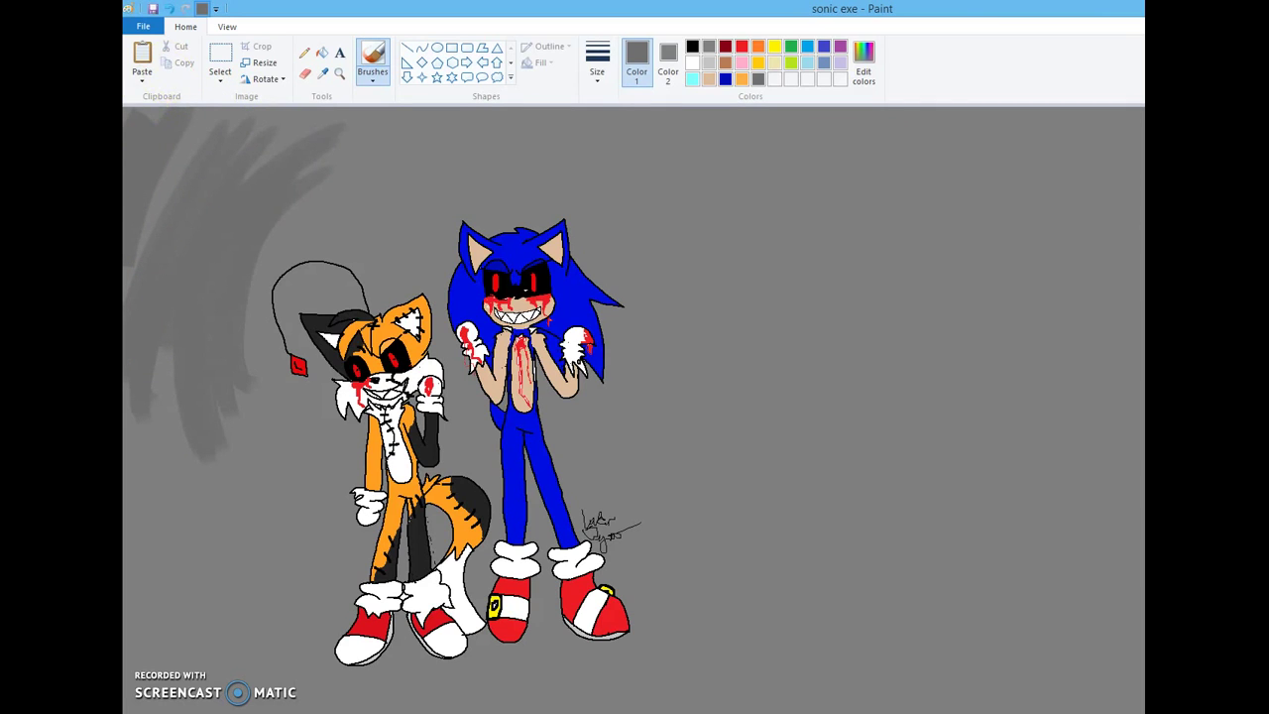
click(145, 112)
mouse_move(206, 211)
mouse_down()
mouse_move(174, 261)
mouse_move(227, 90)
mouse_move(163, 161)
mouse_move(171, 170)
mouse_move(221, 191)
mouse_move(377, 145)
mouse_up()
mouse_move(247, 433)
mouse_down()
mouse_move(284, 440)
mouse_move(297, 540)
mouse_up()
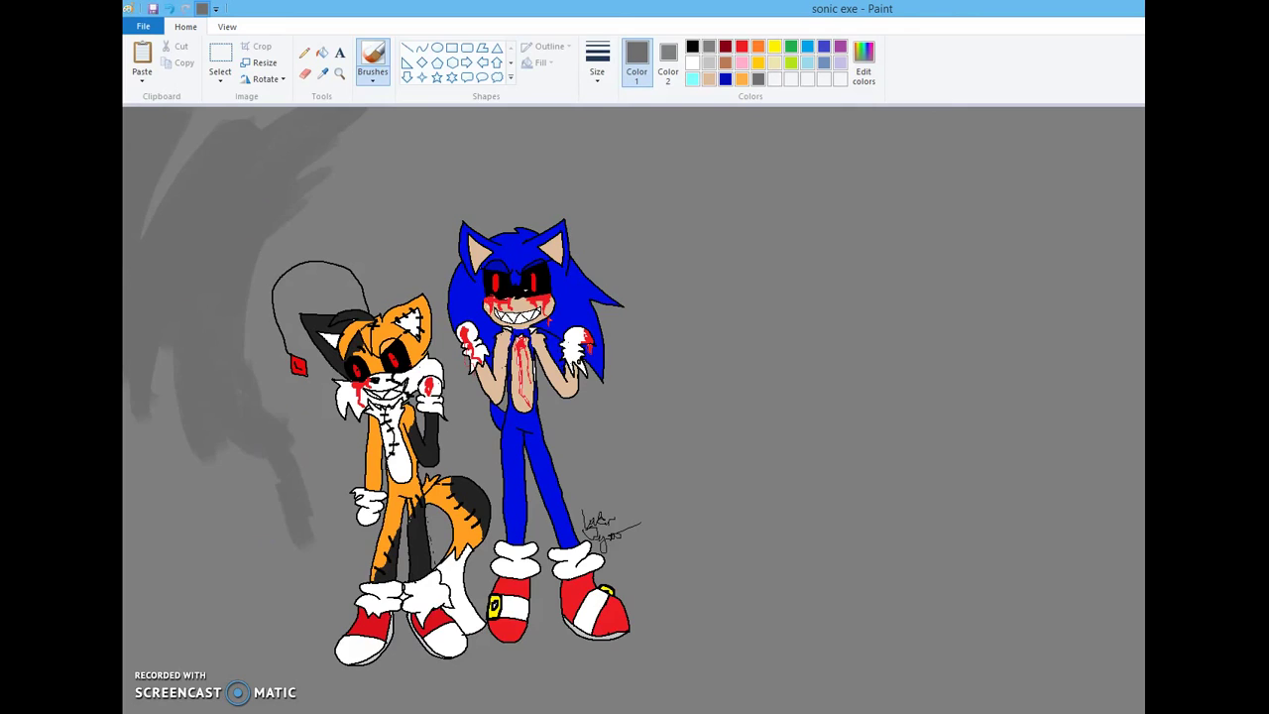
click(211, 674)
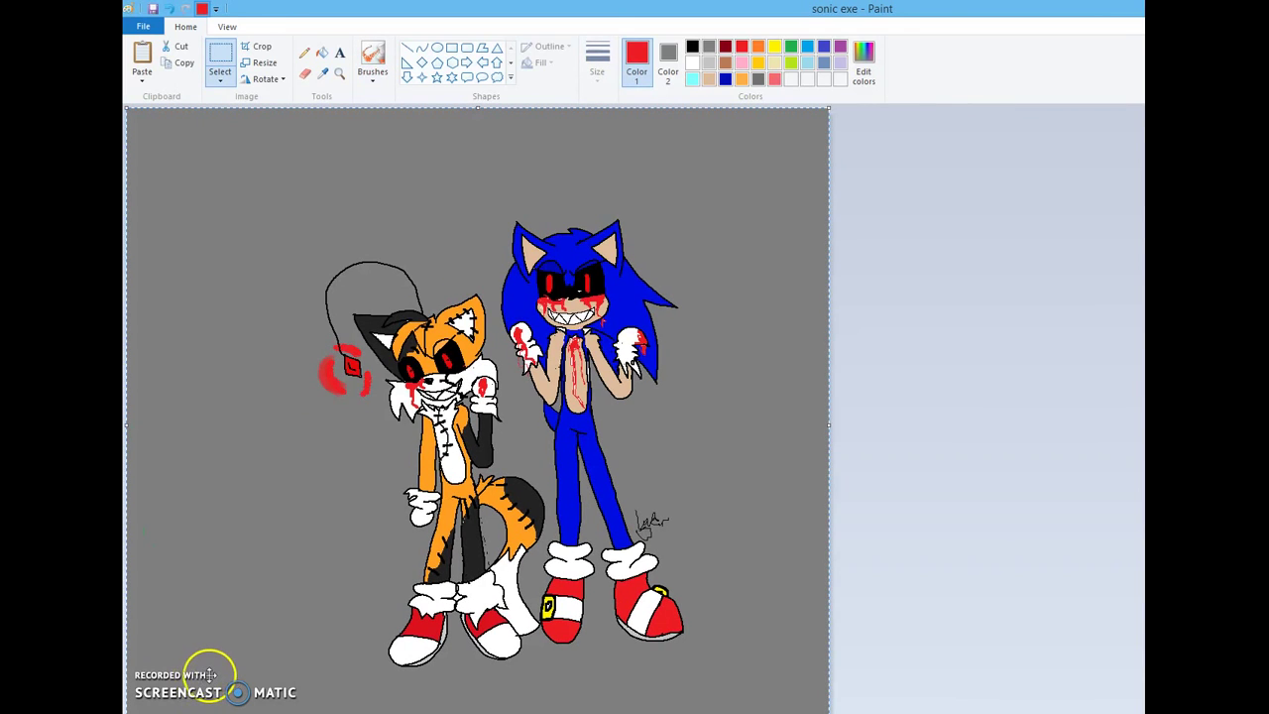